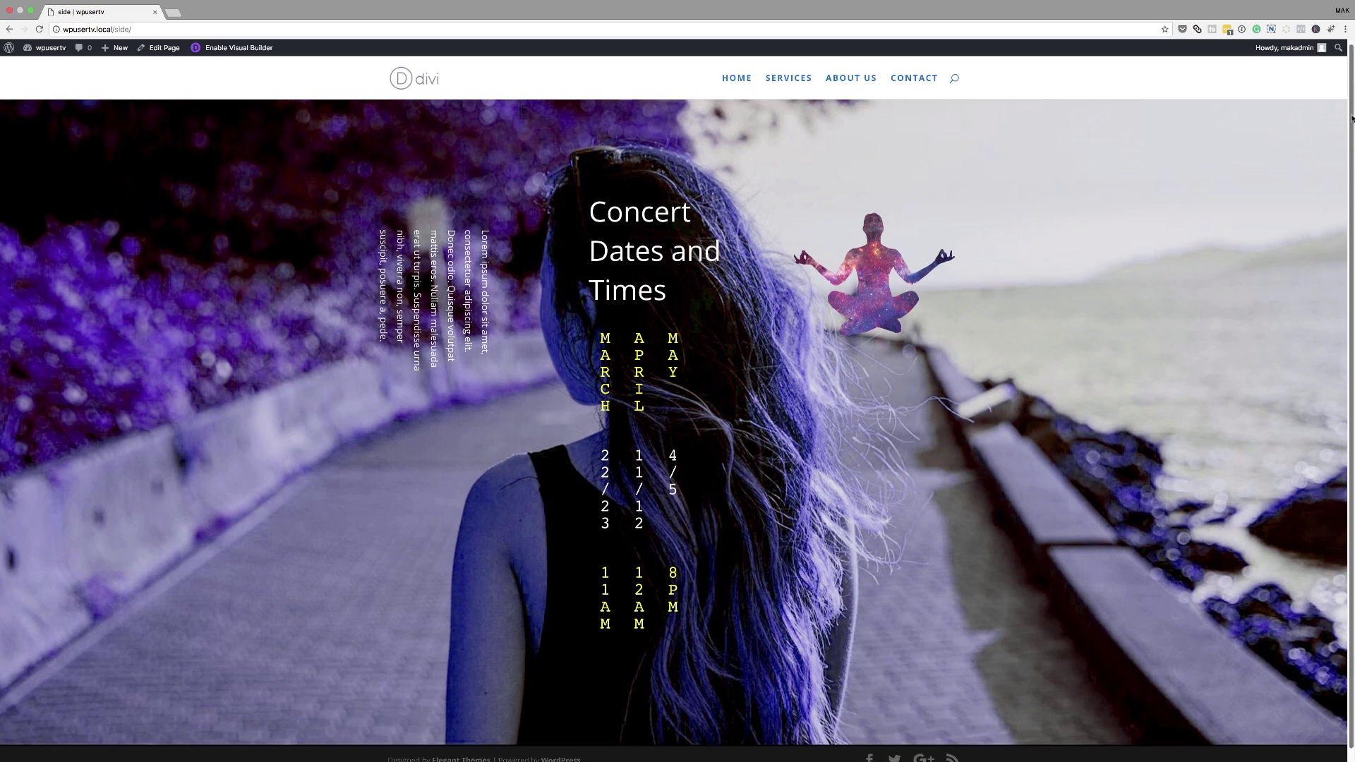
scroll(1353, 111, down, 1)
scroll(1273, 185, up, 1)
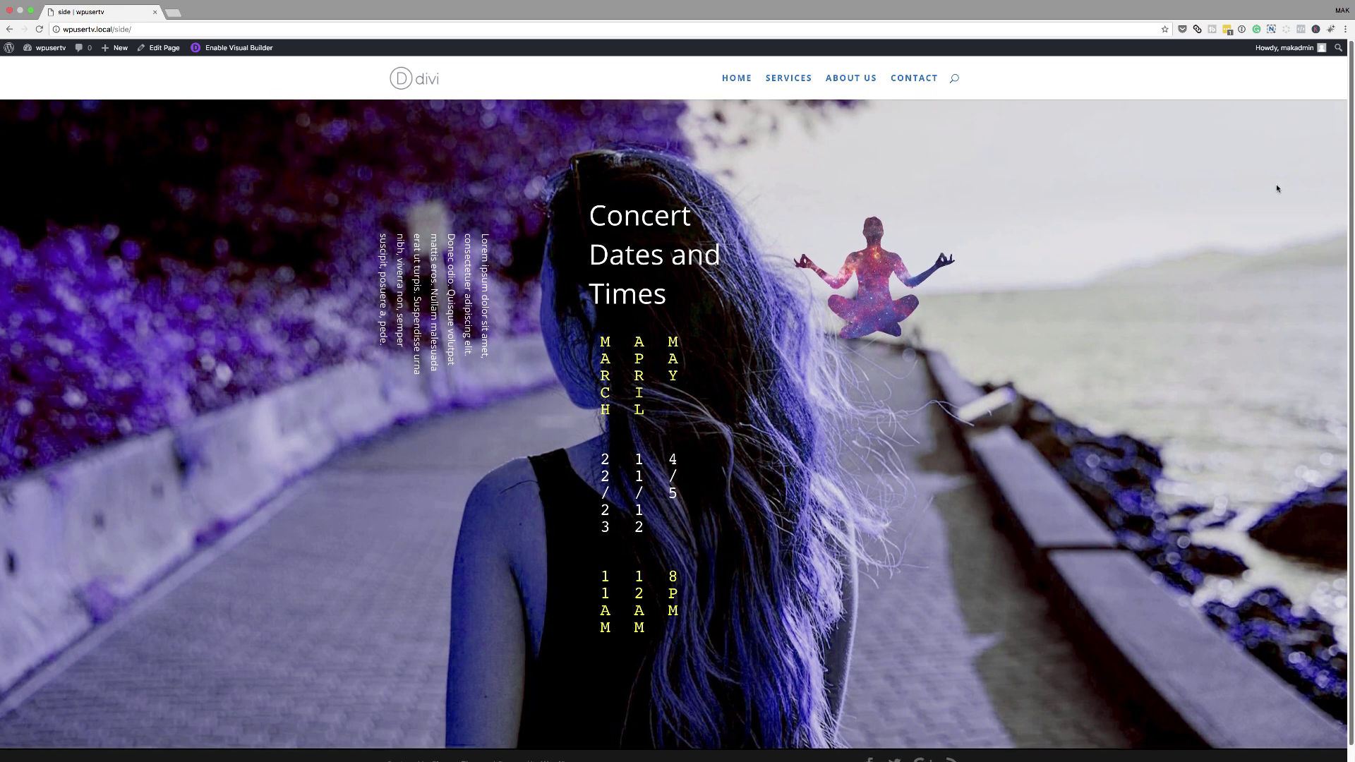
scroll(1231, 289, down, 1)
scroll(1231, 291, up, 1)
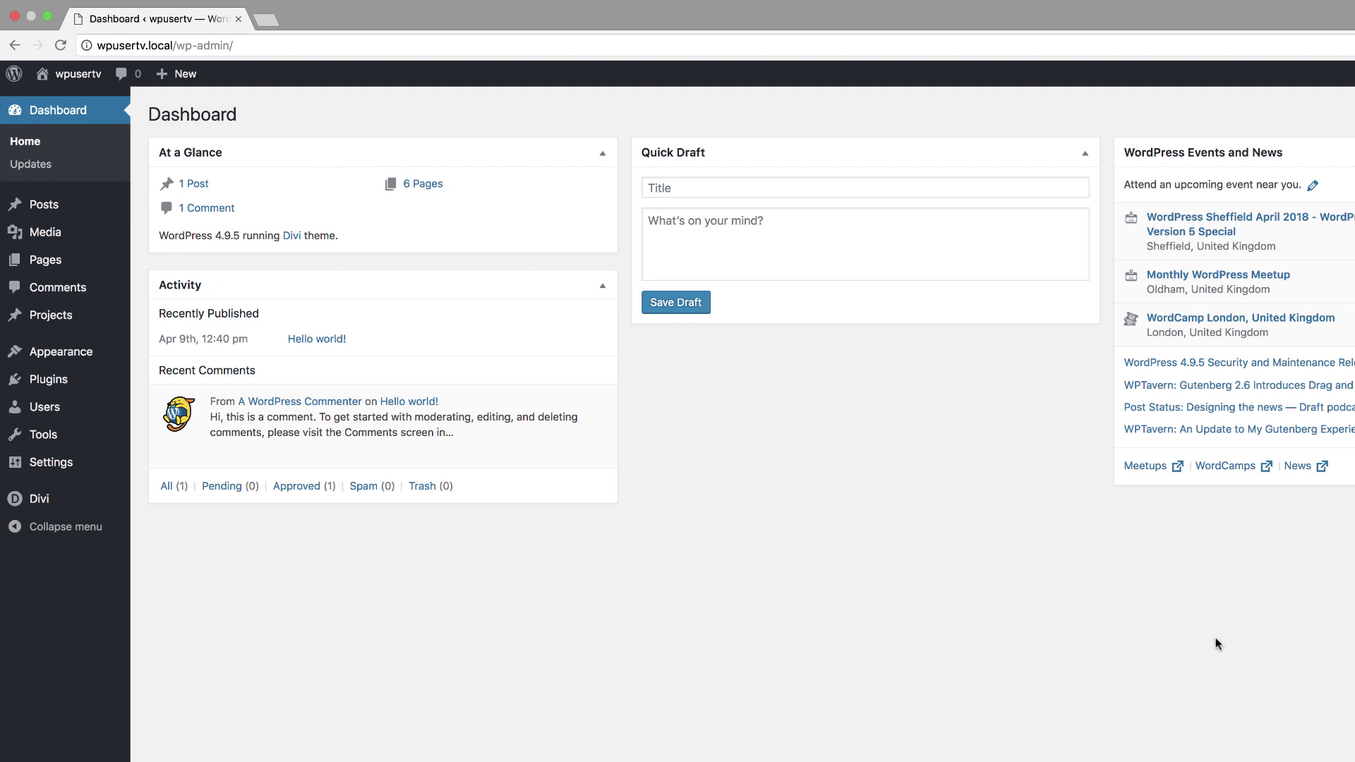
Step: Create a new page titled "side" and open it in the Divi Visual Builder
mouse_move(64, 259)
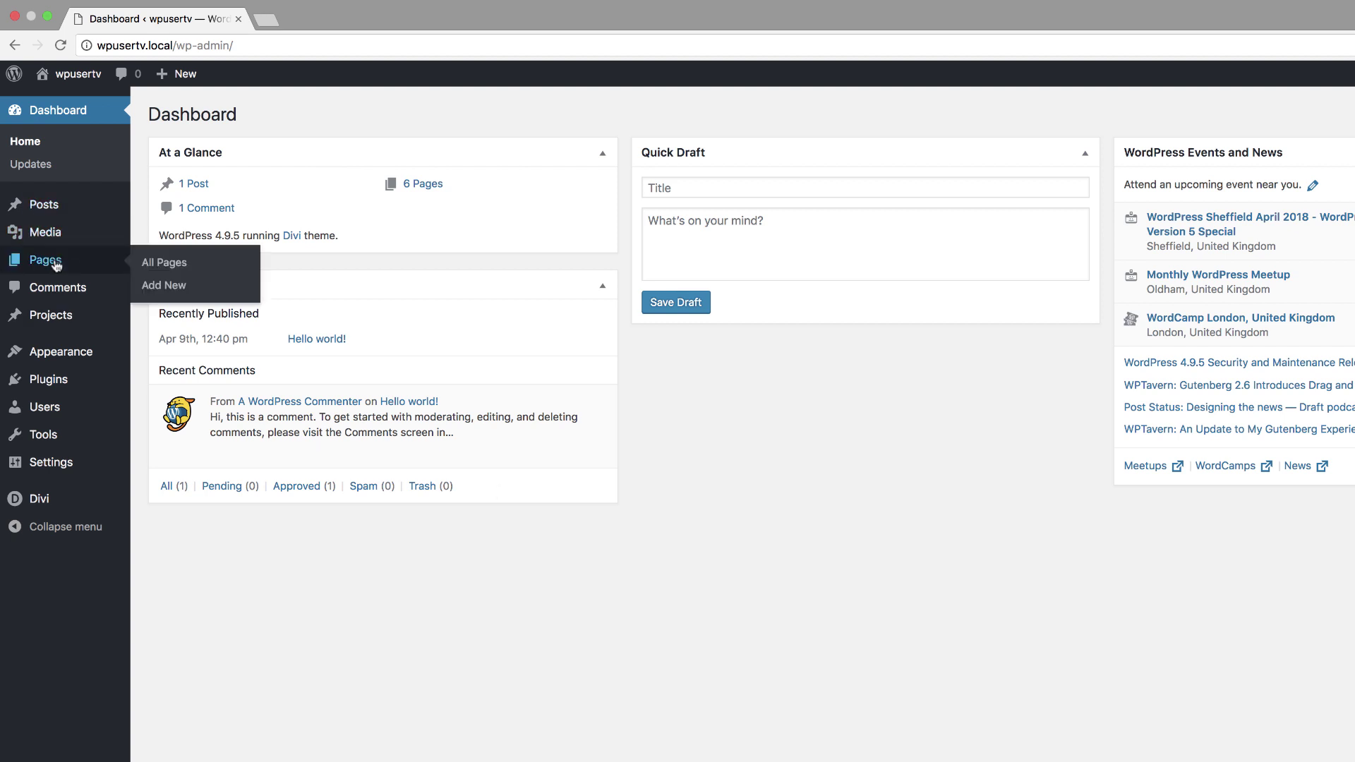
click(178, 294)
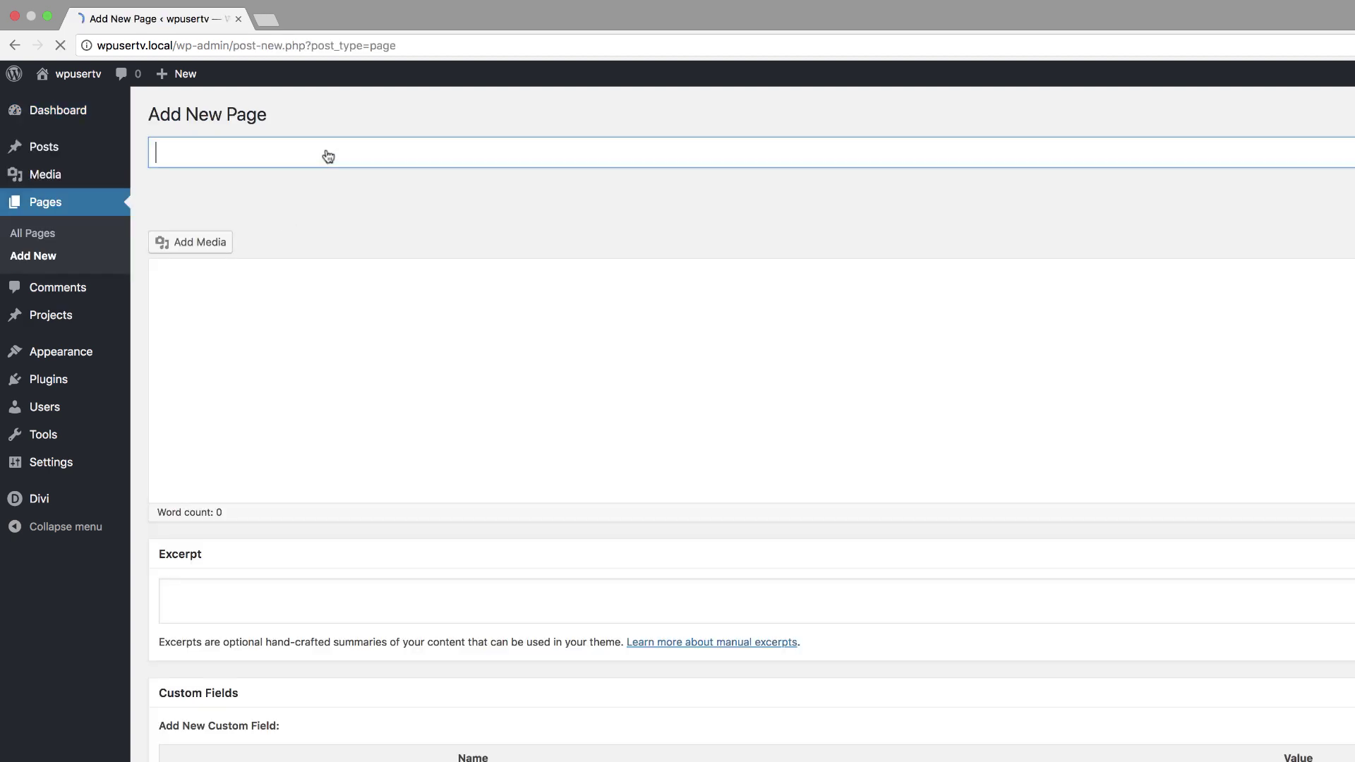
text(side)
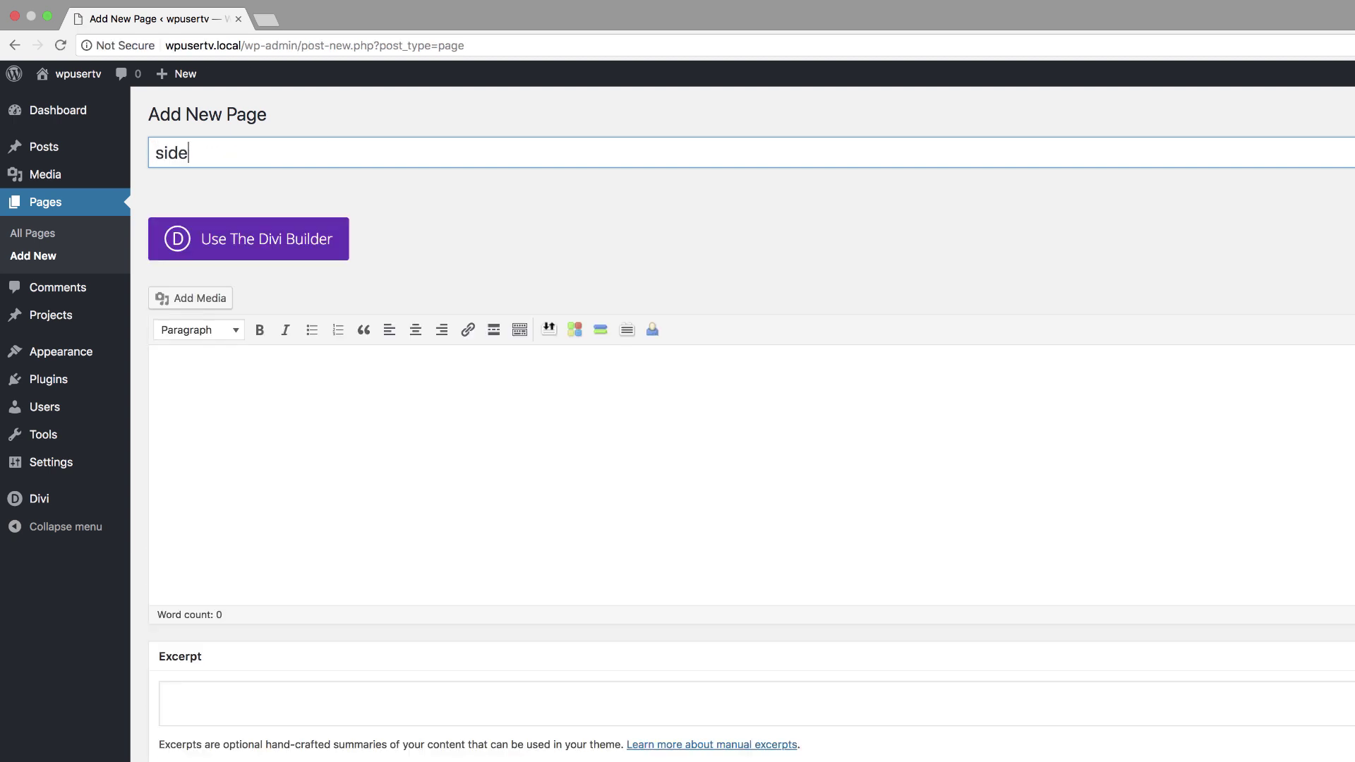
click(285, 249)
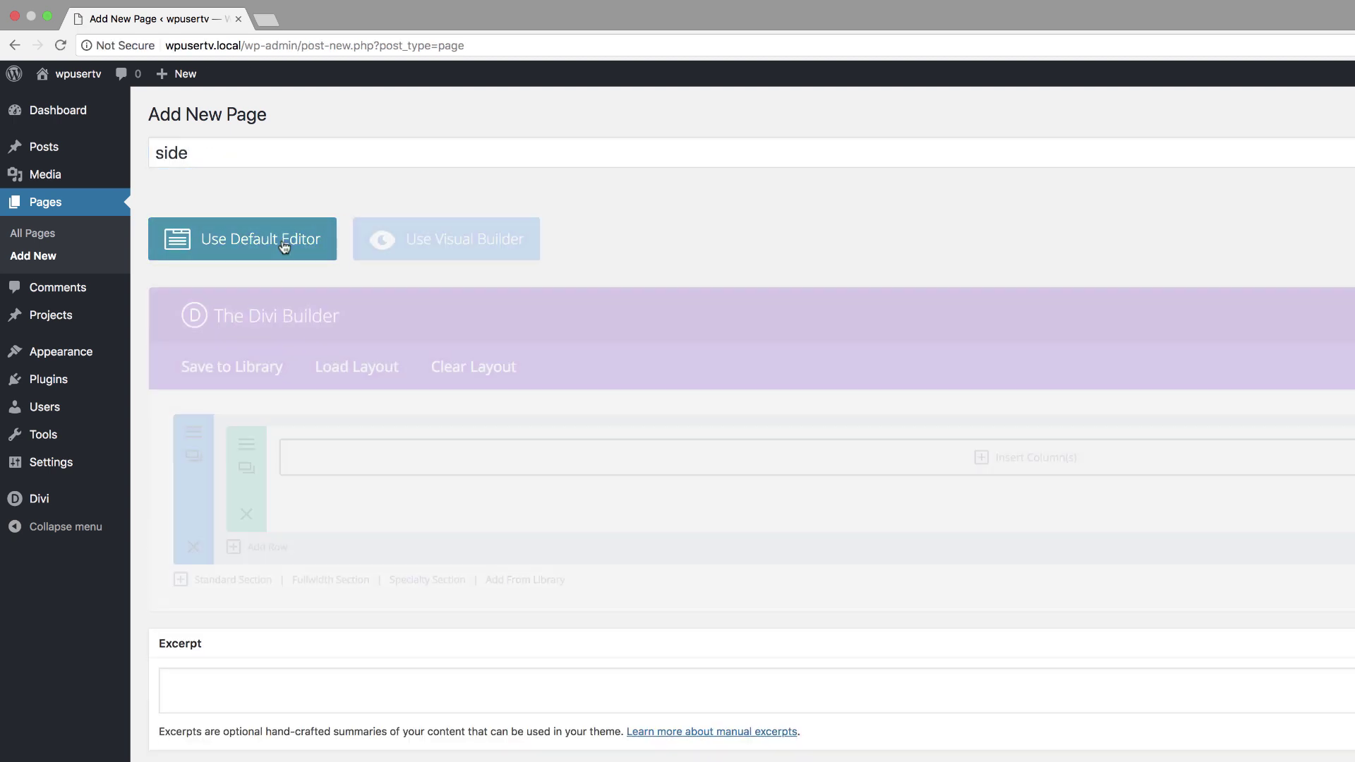
click(462, 246)
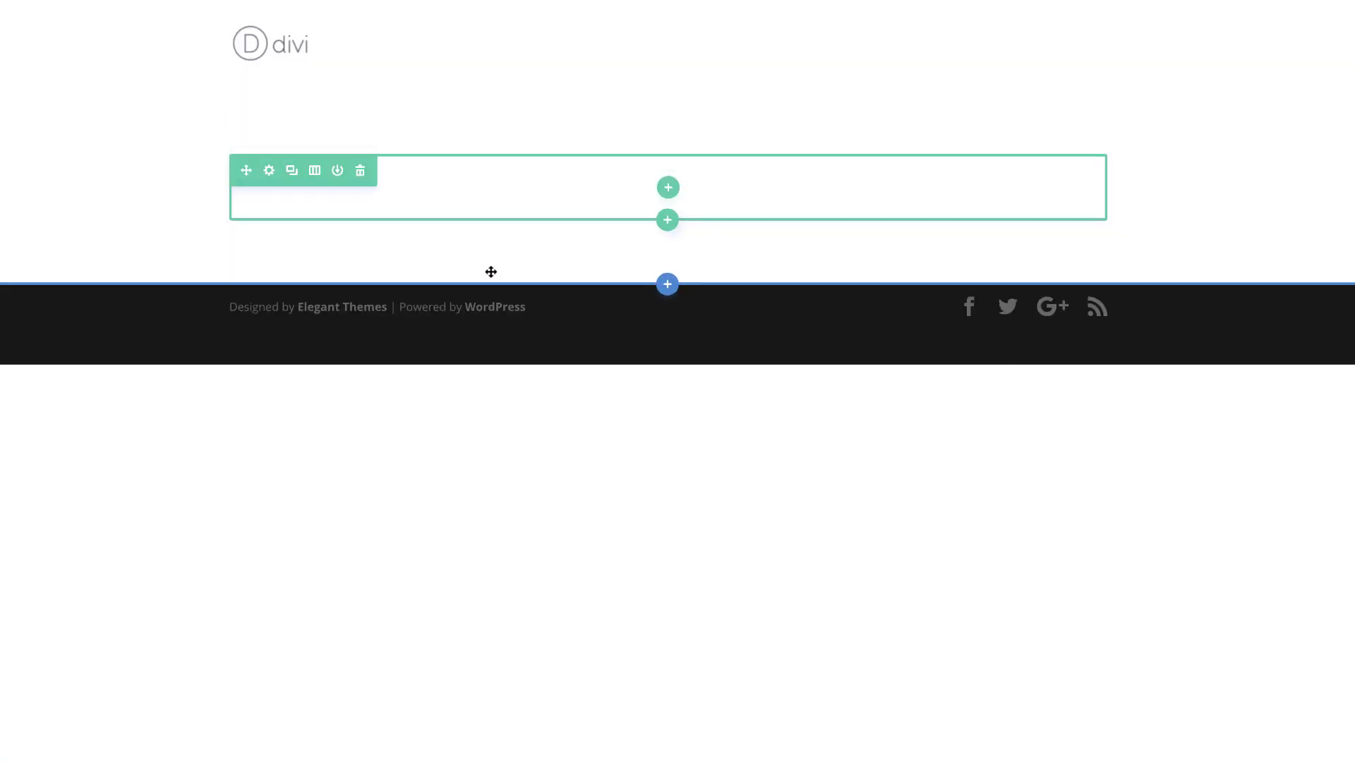
Step: Add a Specialty section below the regular one, with a wide row area on the left and a one-third column on the right
click(667, 284)
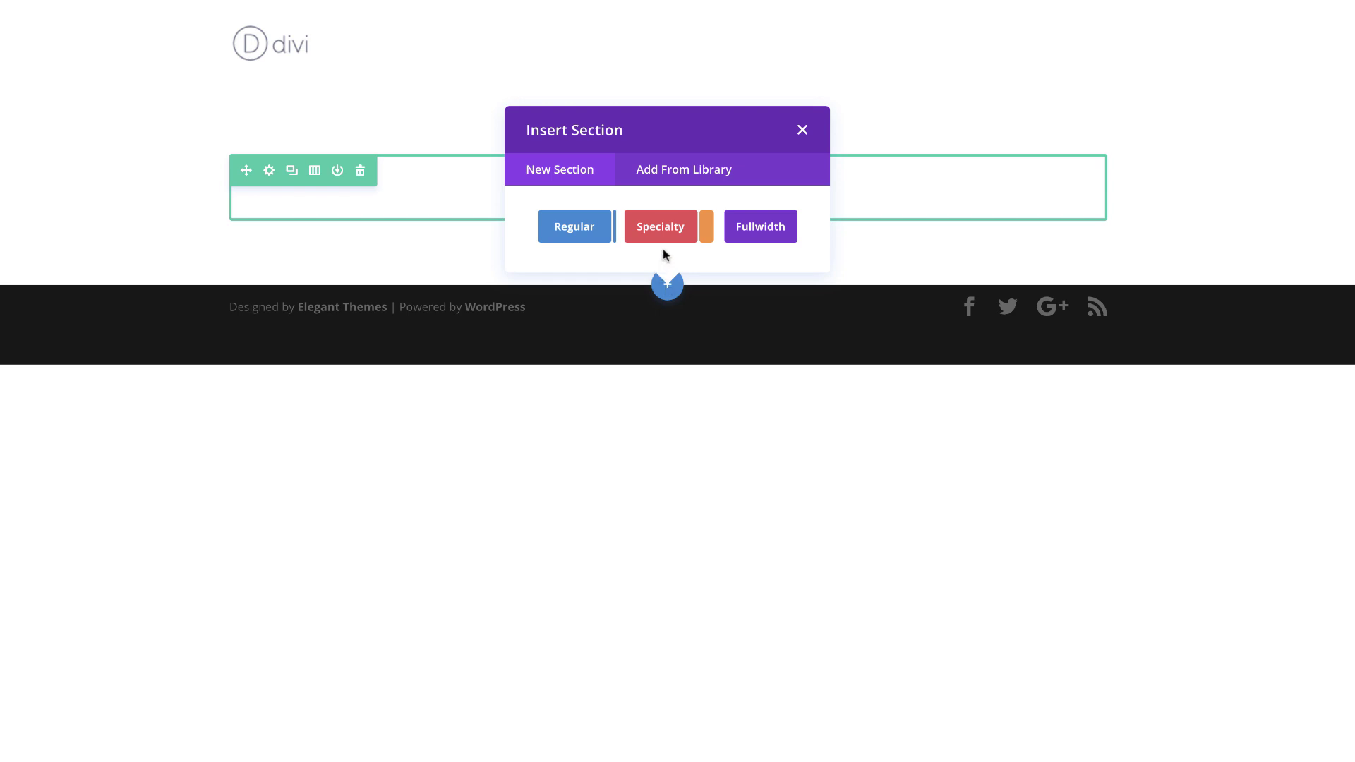
click(670, 228)
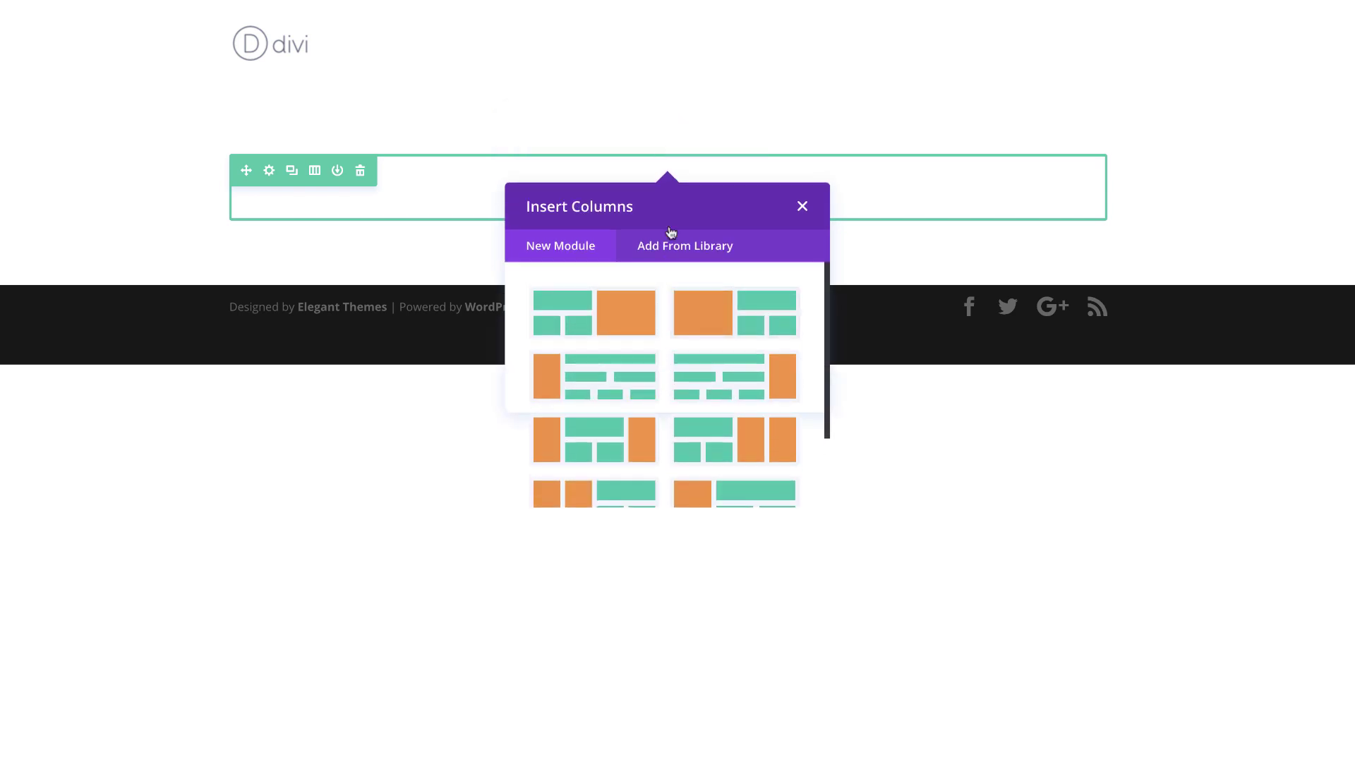
scroll(670, 487, down, 2)
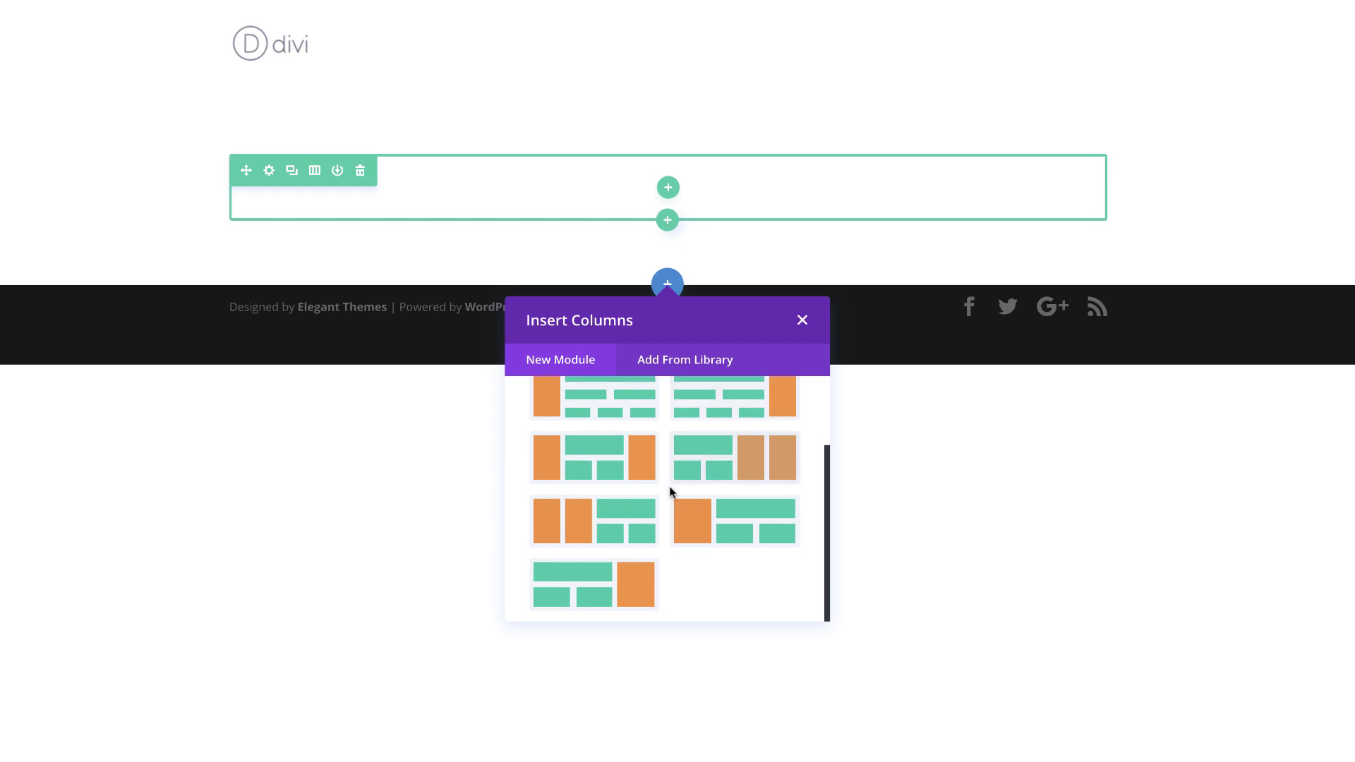
click(592, 582)
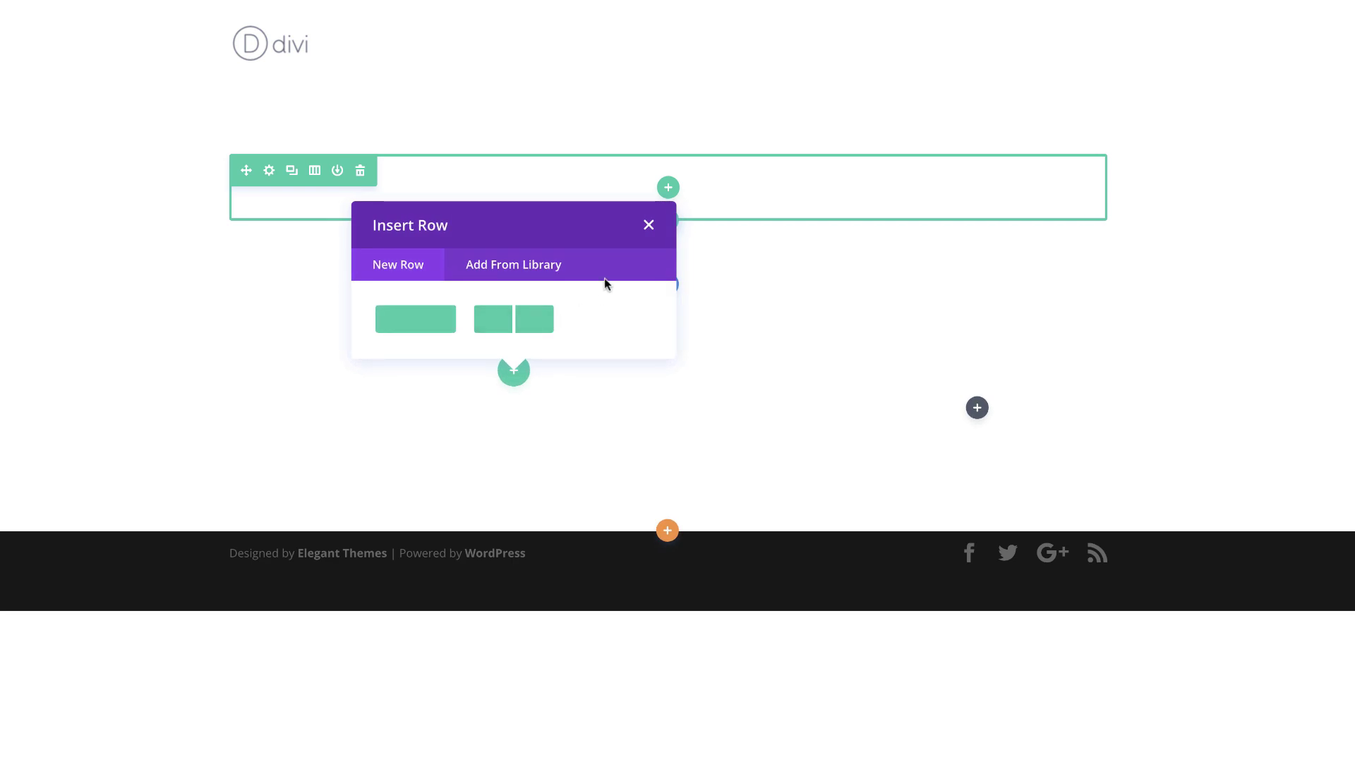
click(649, 225)
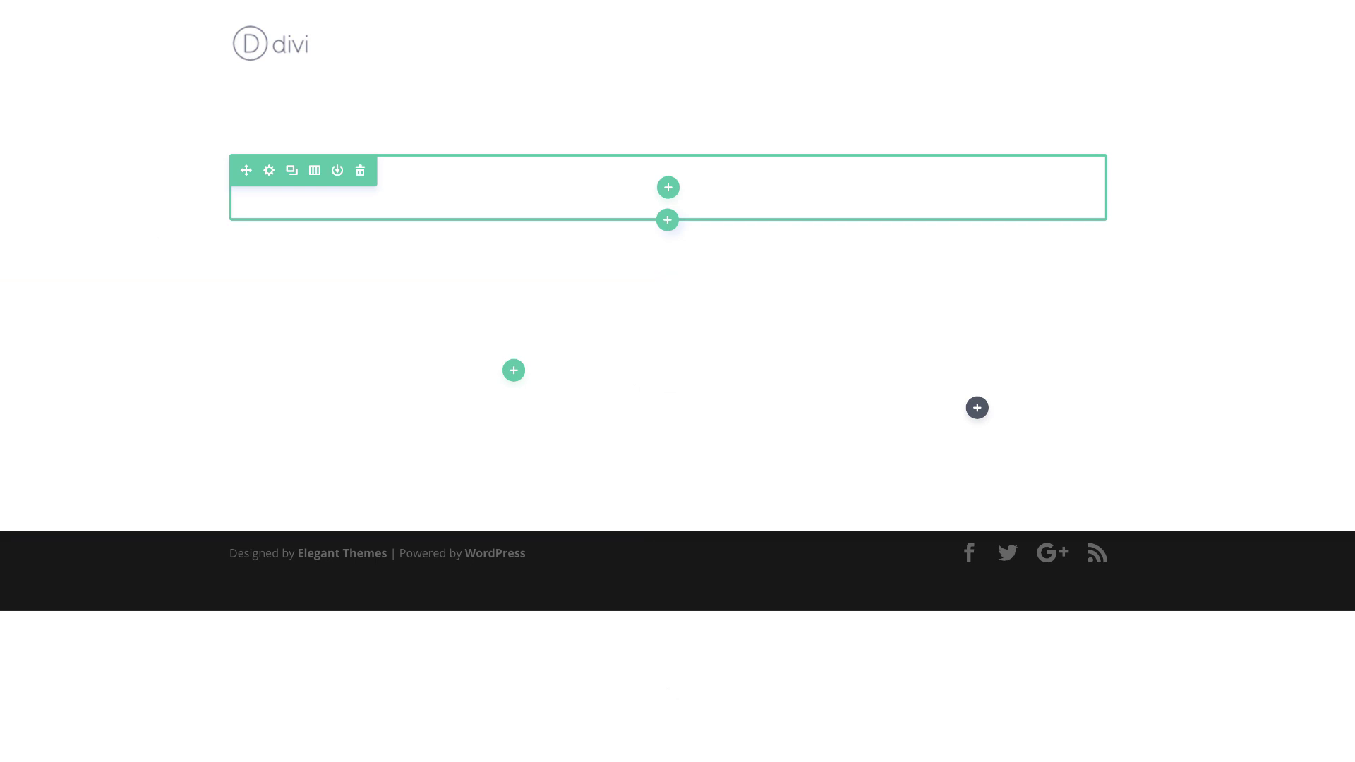
Step: Switch the page builder to wireframe view
scroll(381, 342, down, 3)
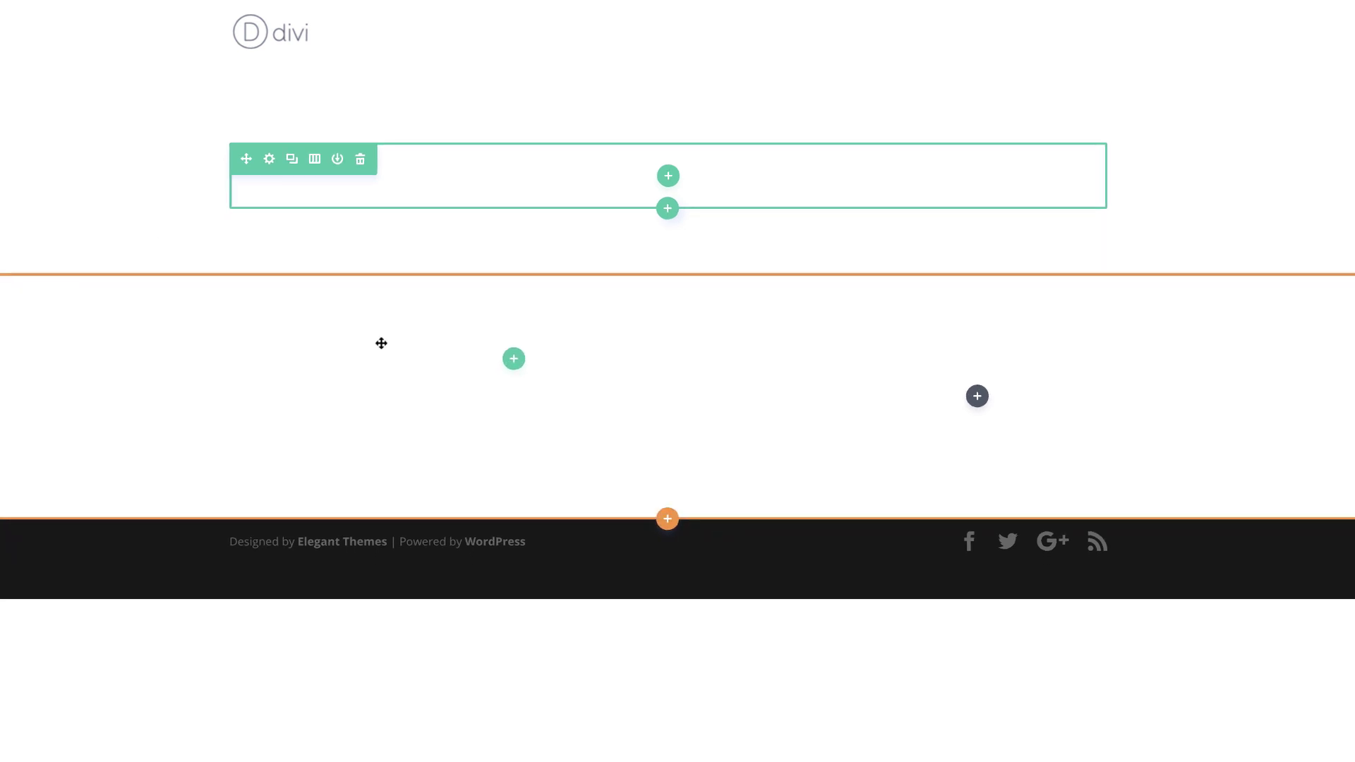
scroll(669, 530, down, 1)
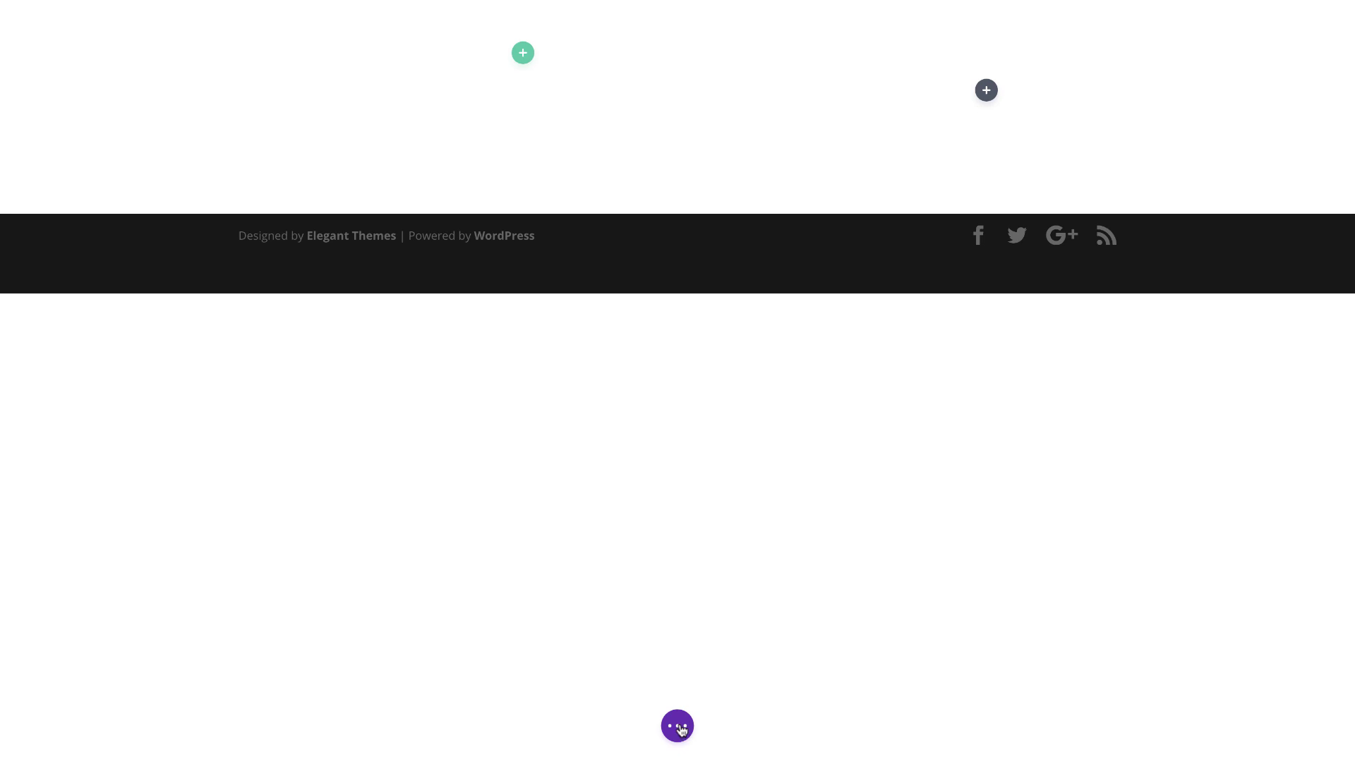
mouse_move(681, 731)
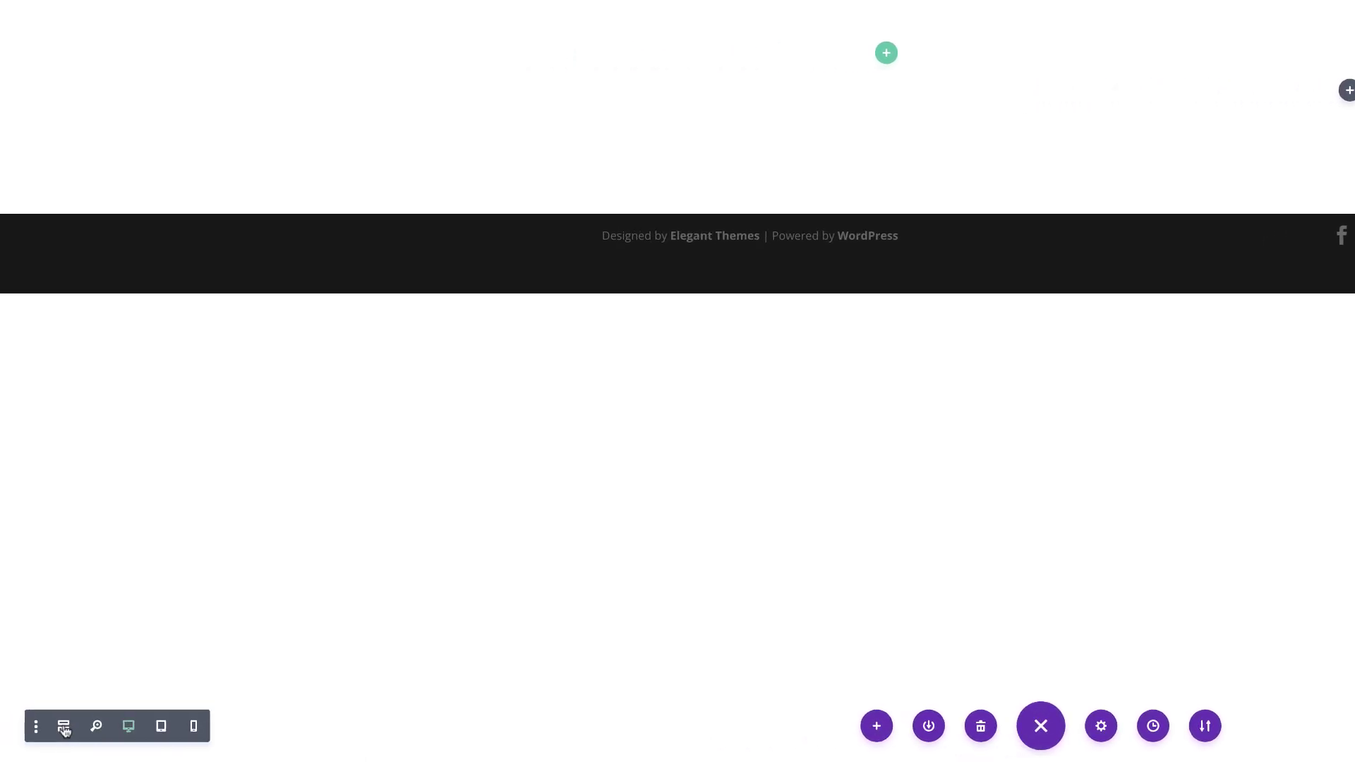
click(63, 729)
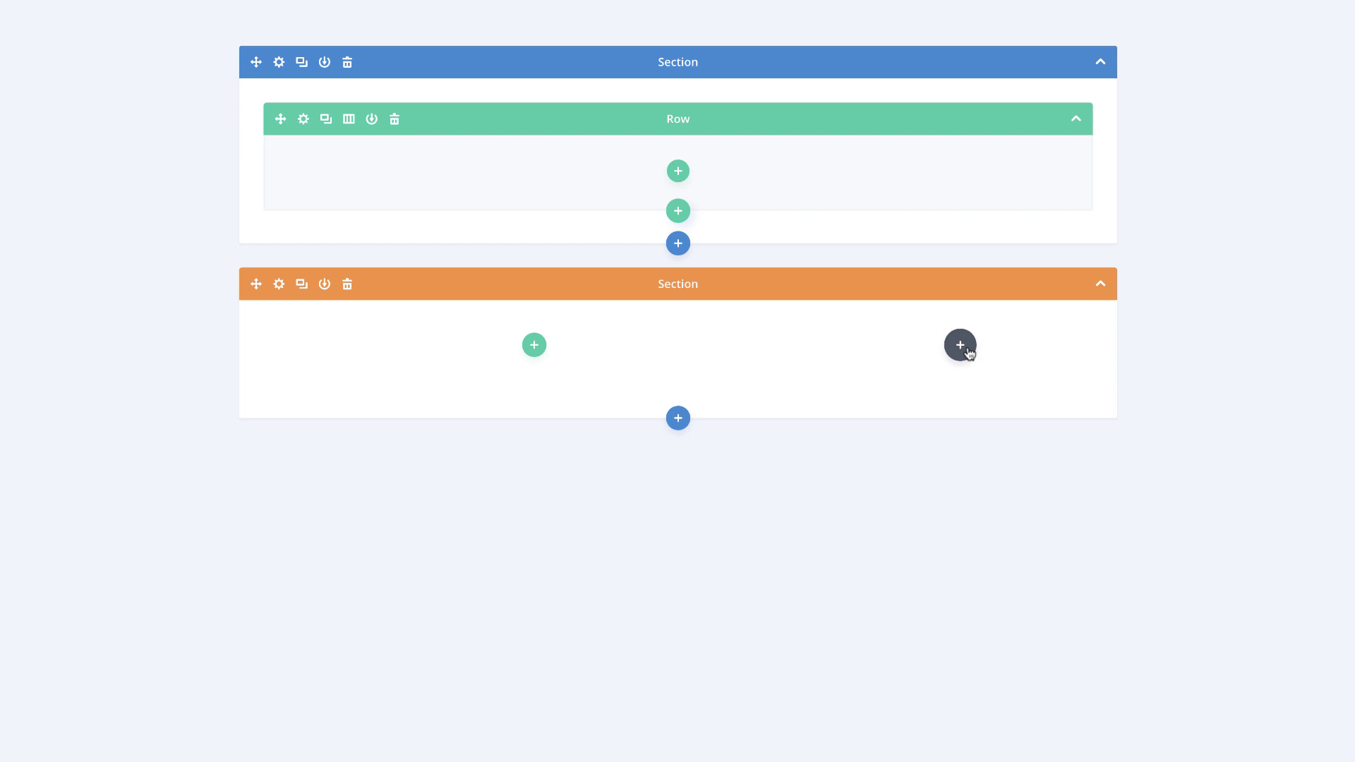
Step: Insert an Image module into the specialty section's right column, keeping its default settings
click(962, 346)
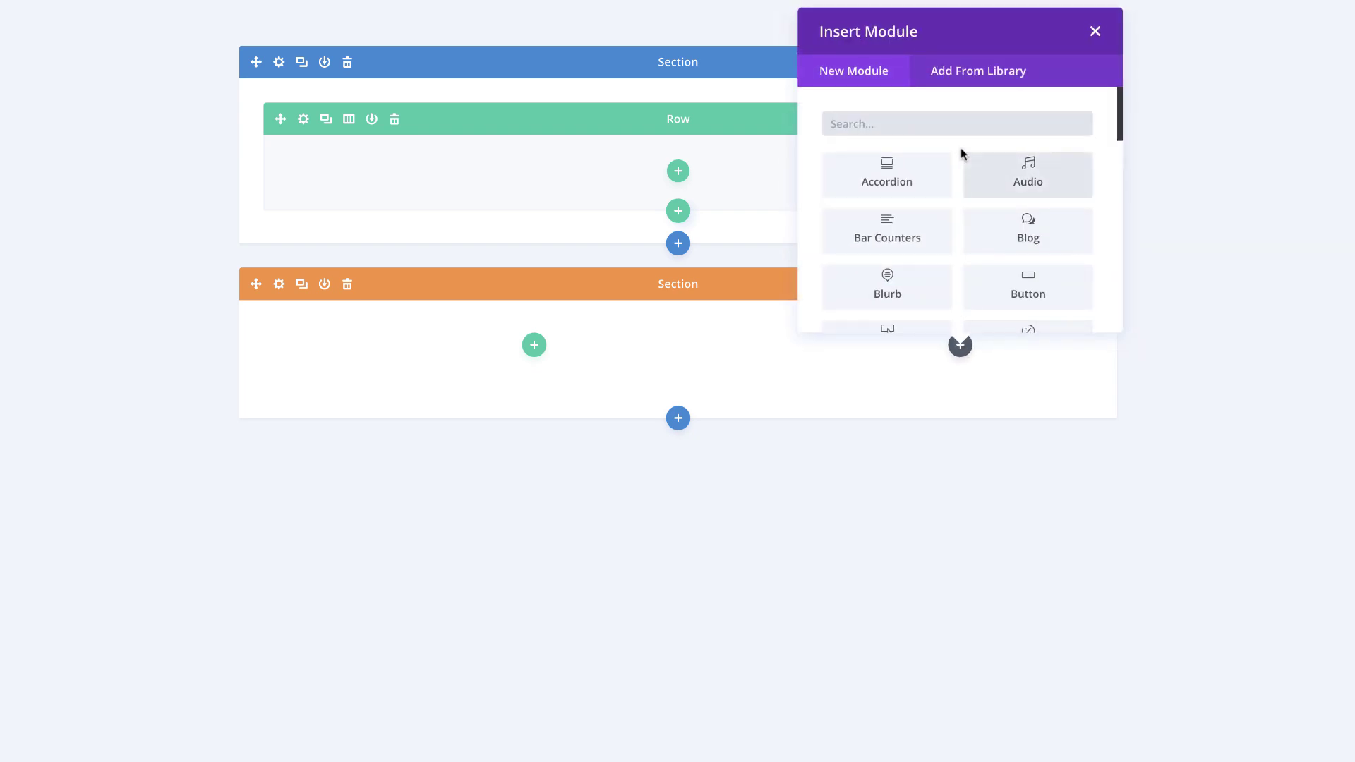
text(image)
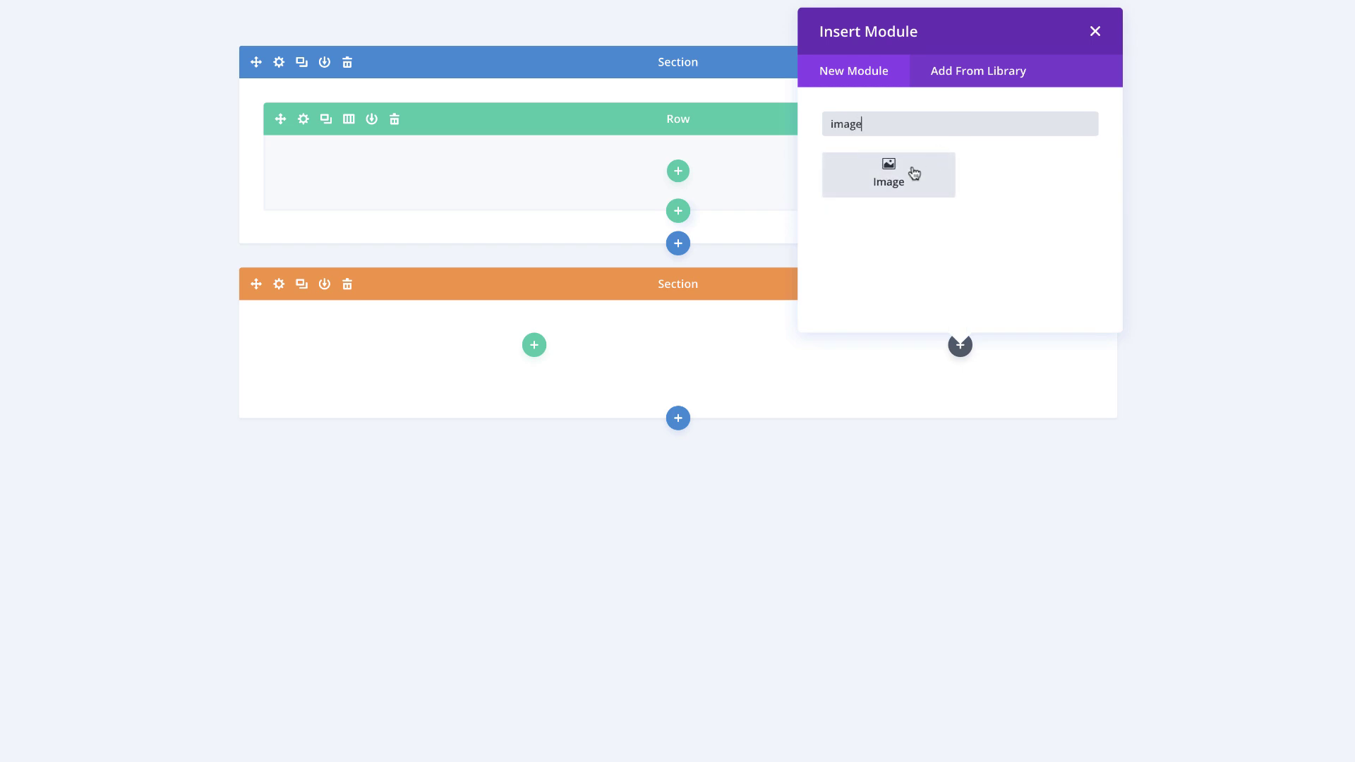
click(911, 171)
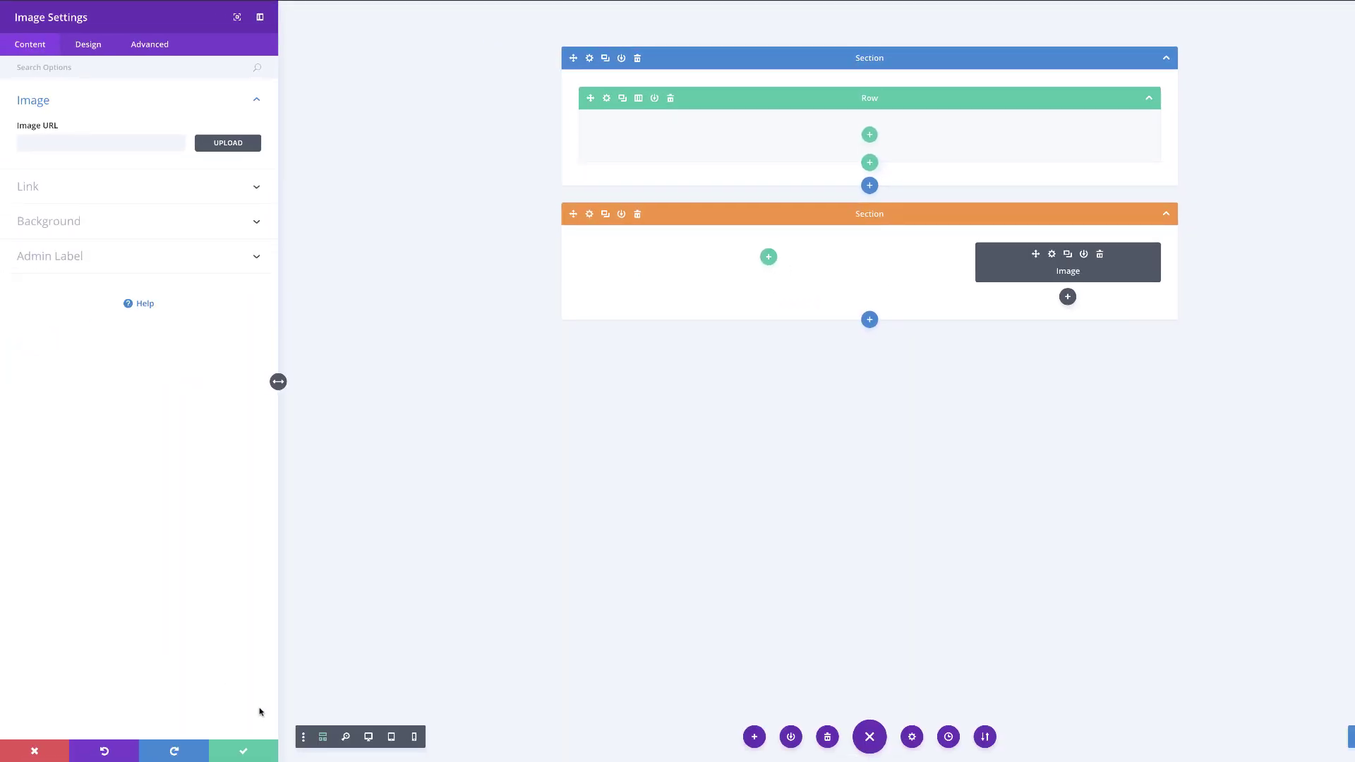
click(243, 750)
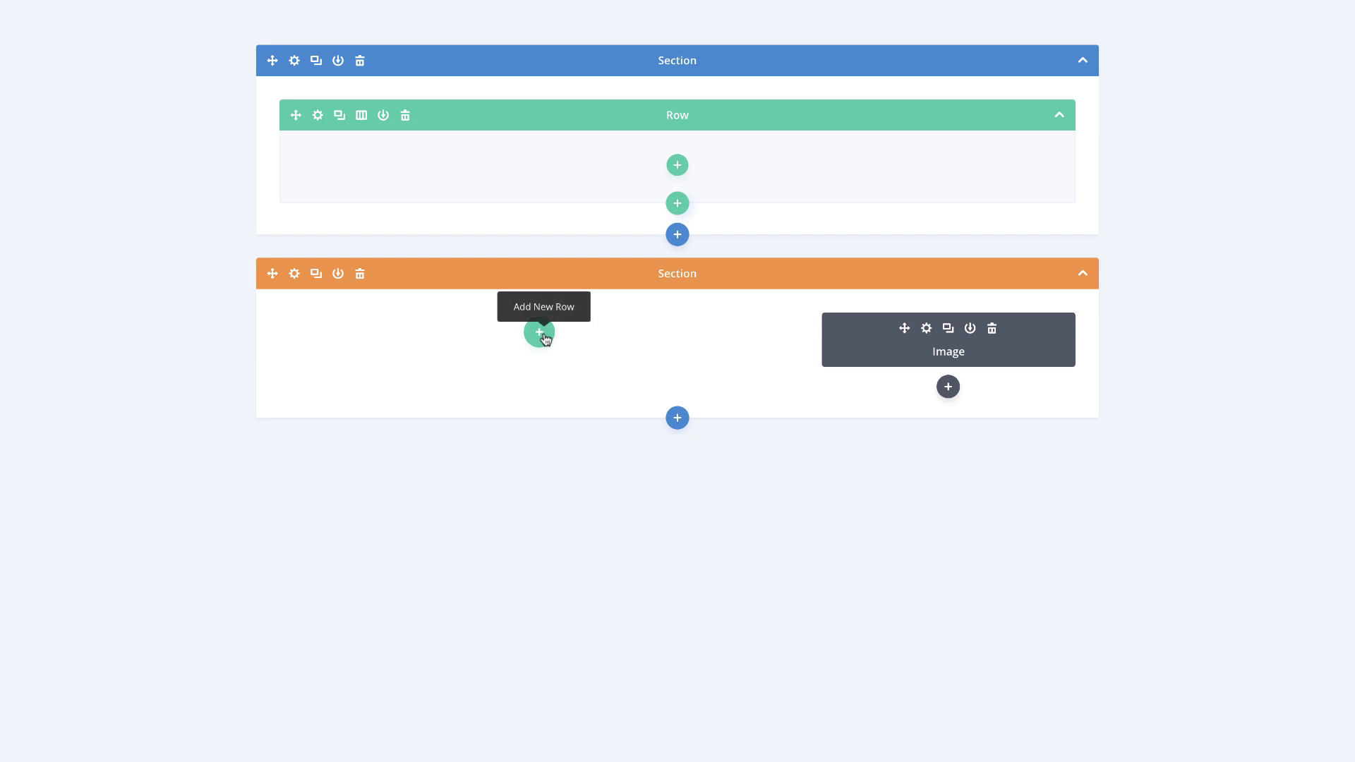
Step: Add a two-column row to the specialty section's left area and insert an empty Text module in its first column
click(540, 333)
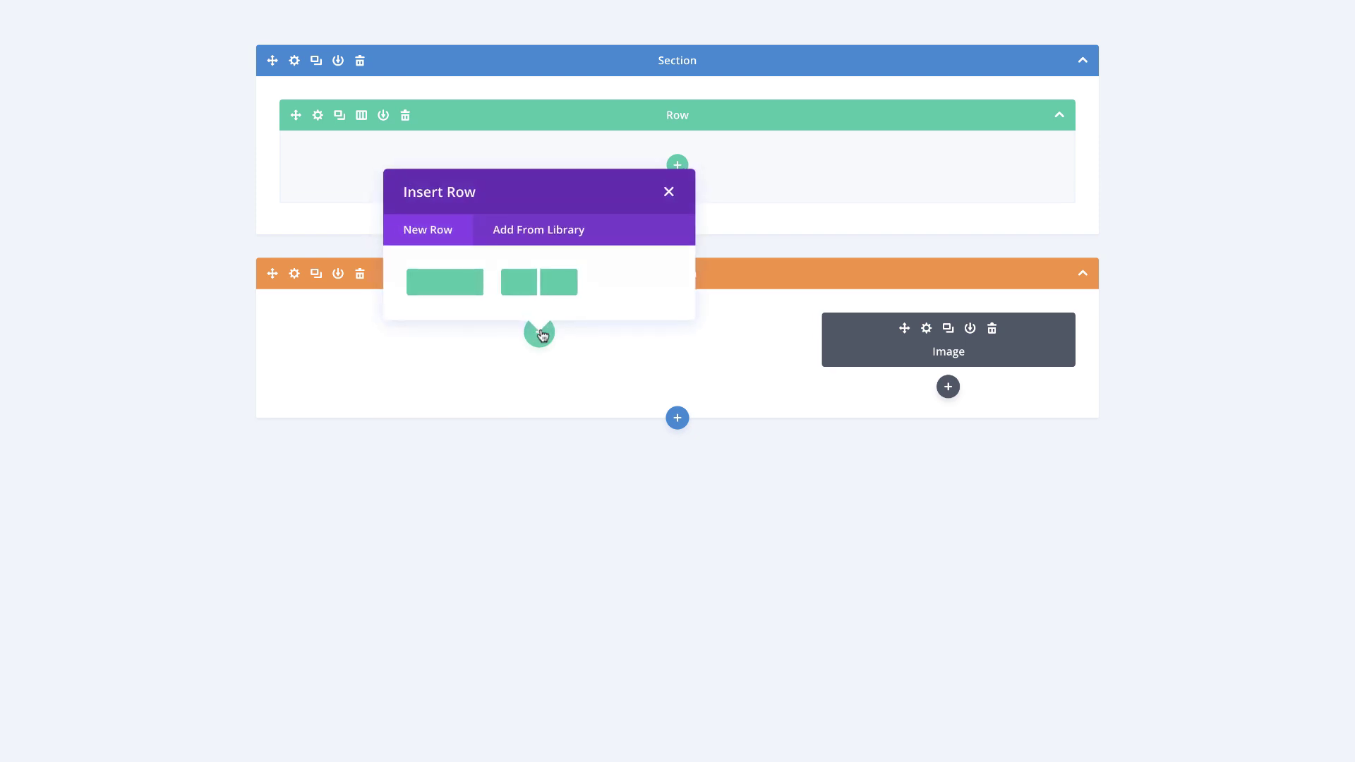
click(563, 282)
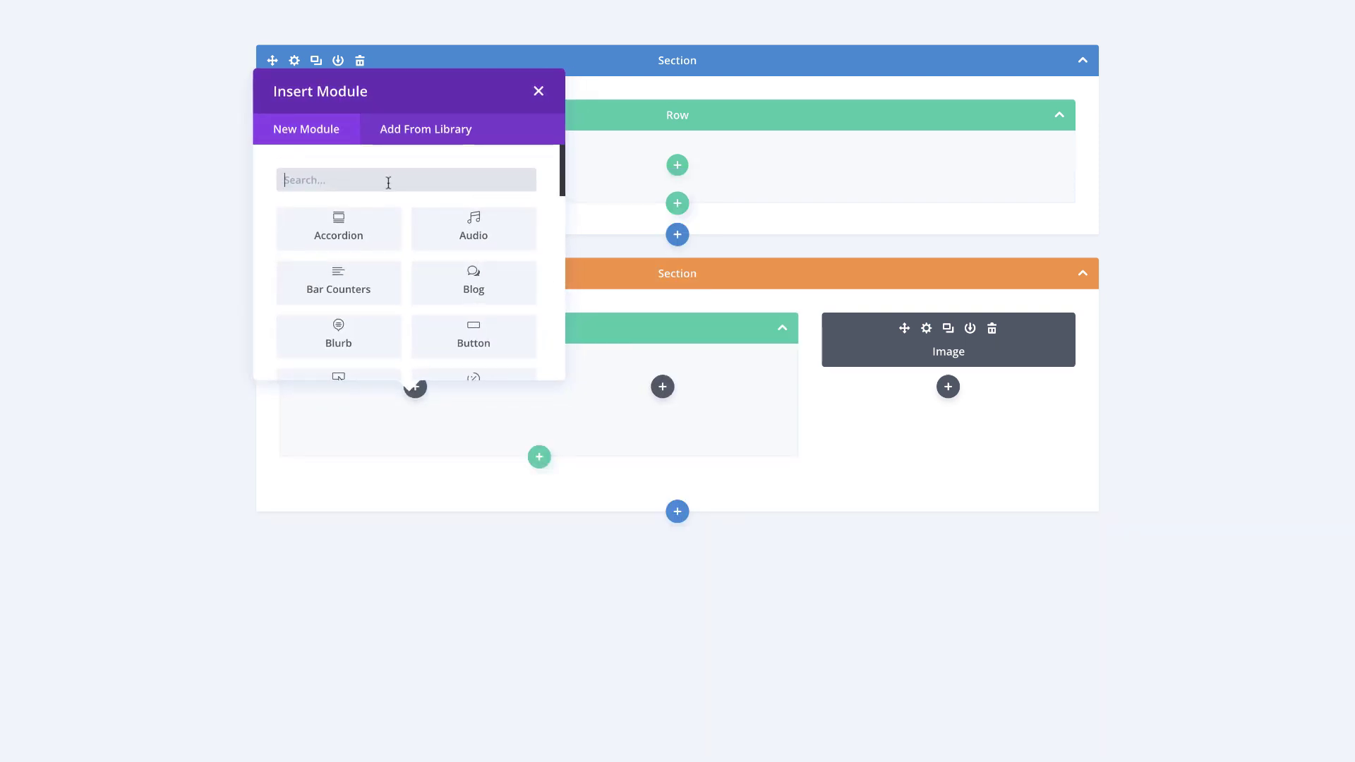
text(text)
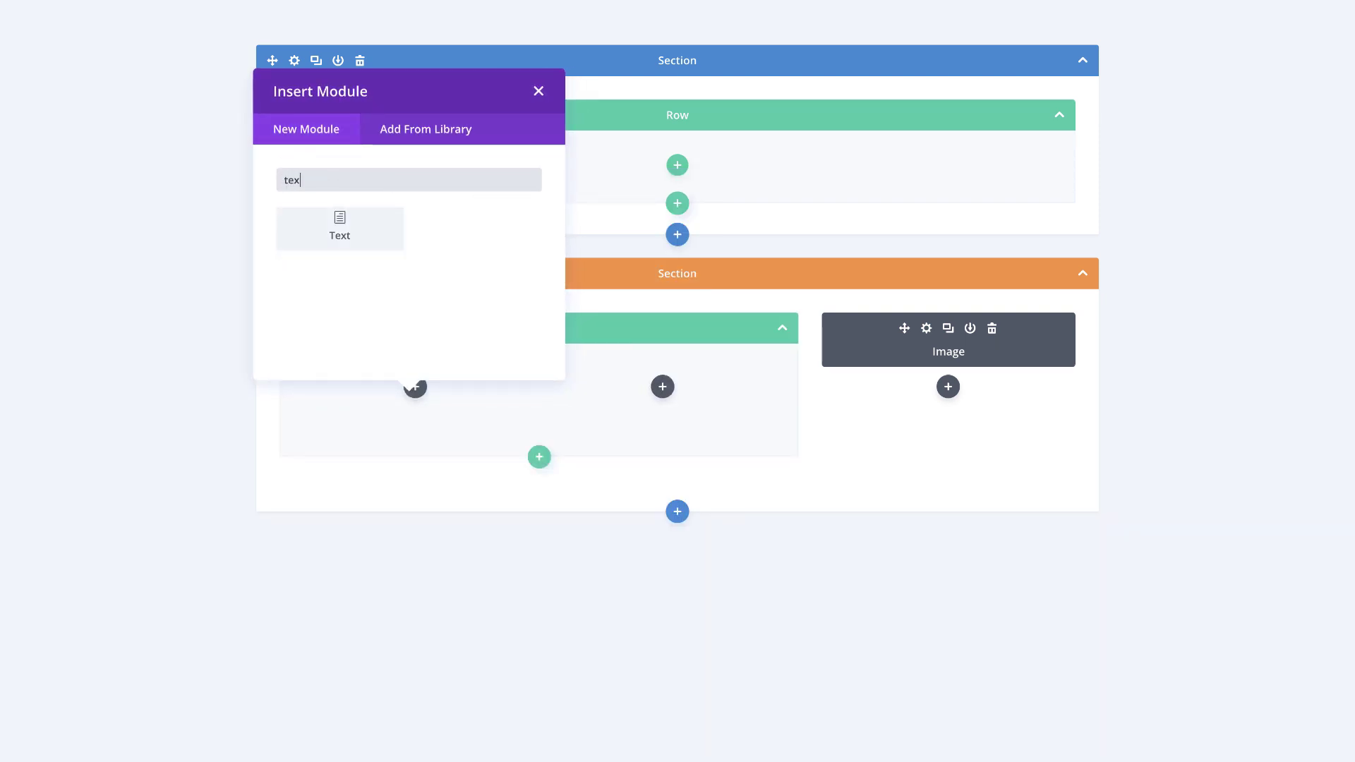
click(375, 219)
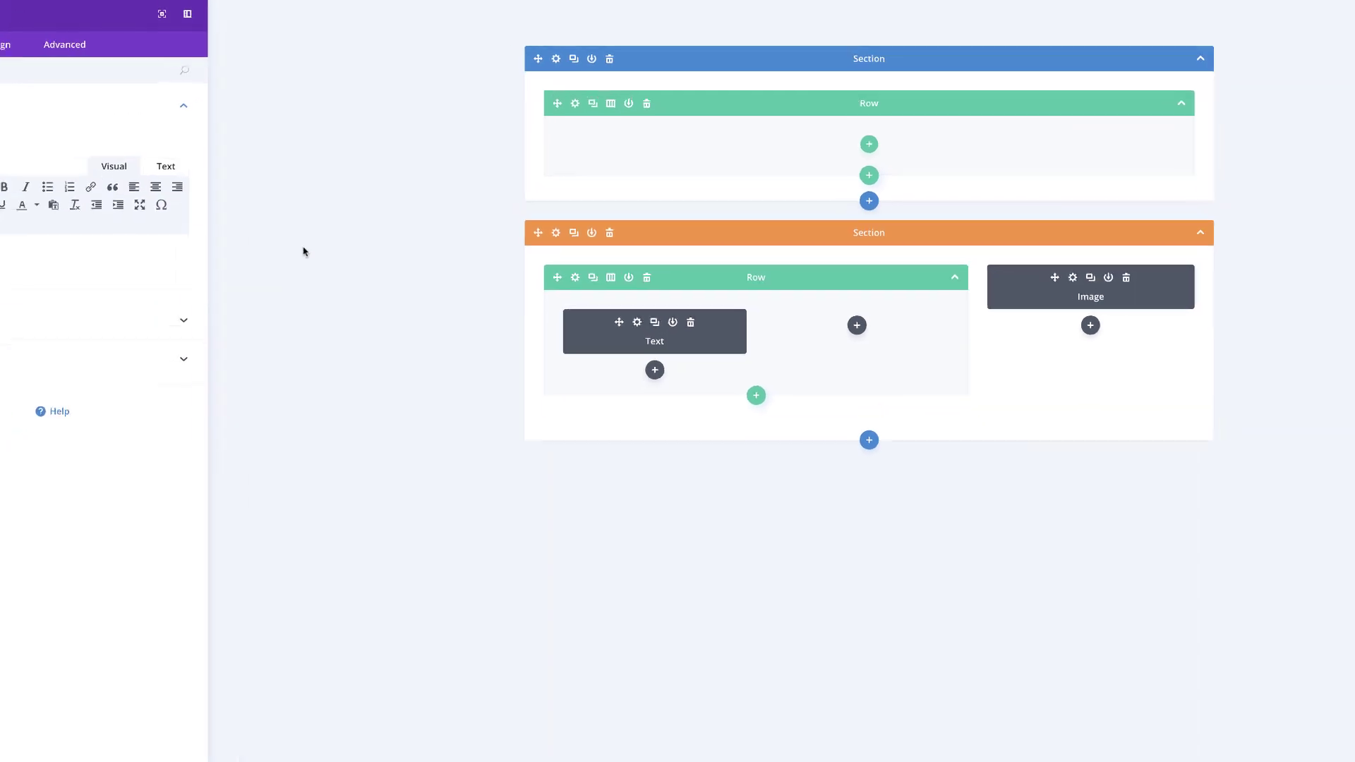
click(242, 746)
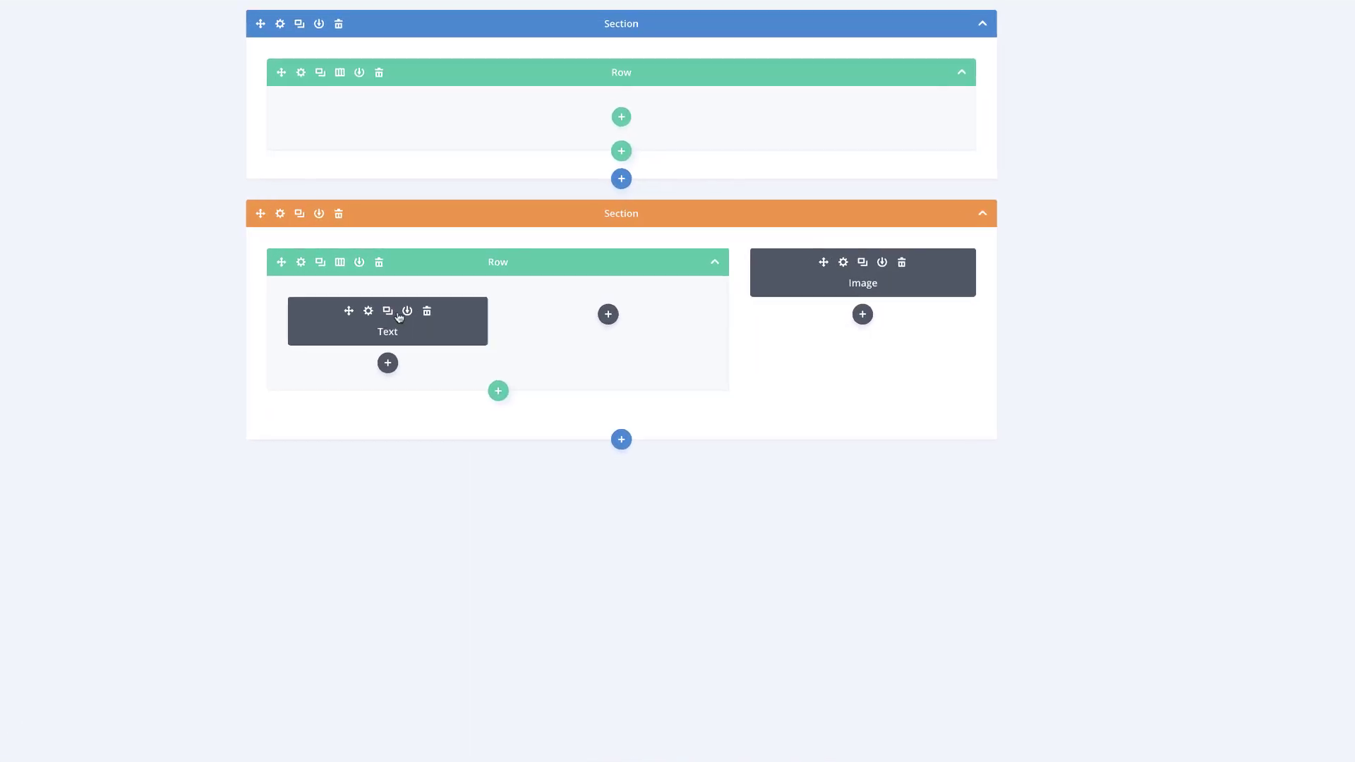
Step: Duplicate the Text module in the row's first column five times
click(387, 311)
click(387, 312)
click(388, 312)
click(387, 312)
click(387, 312)
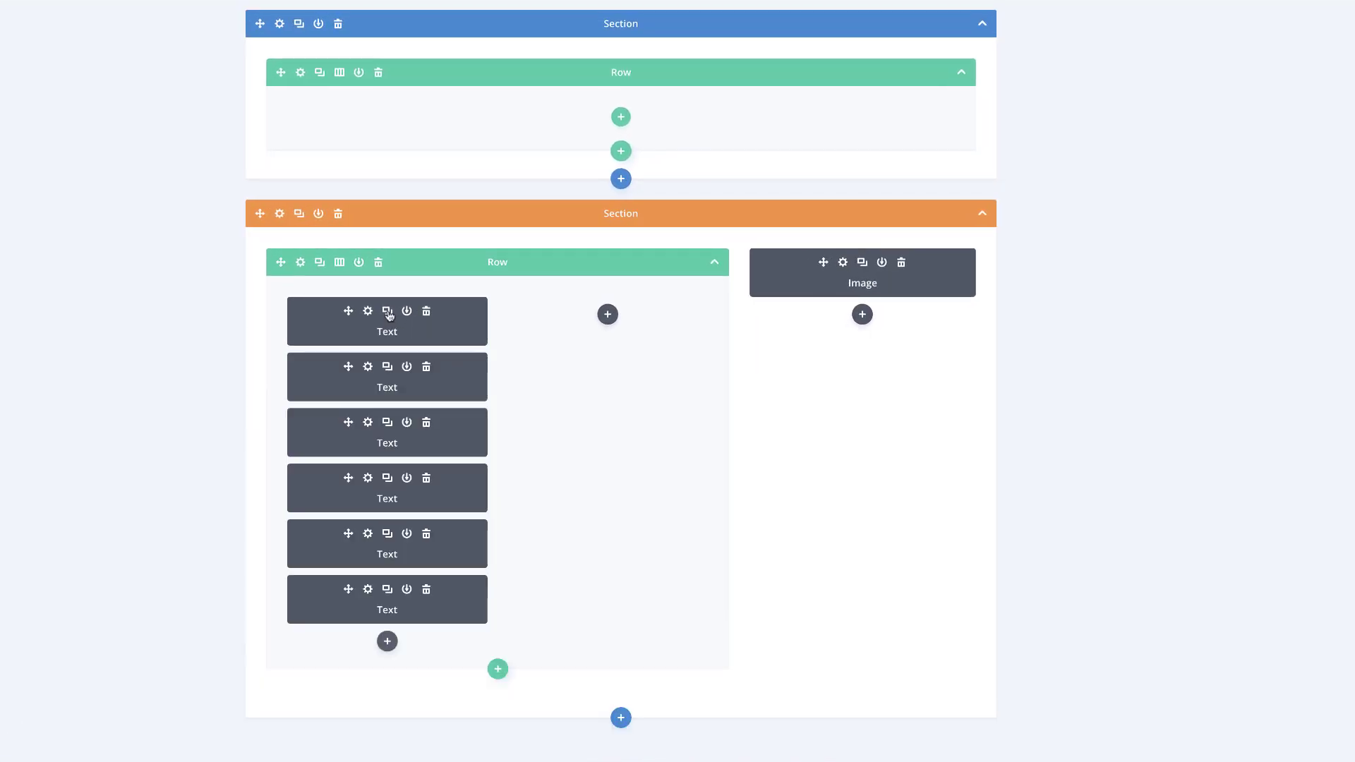
Step: Move four of the Text modules to the row's second column and delete the extra one from the first column
drag(348, 367, 607, 311)
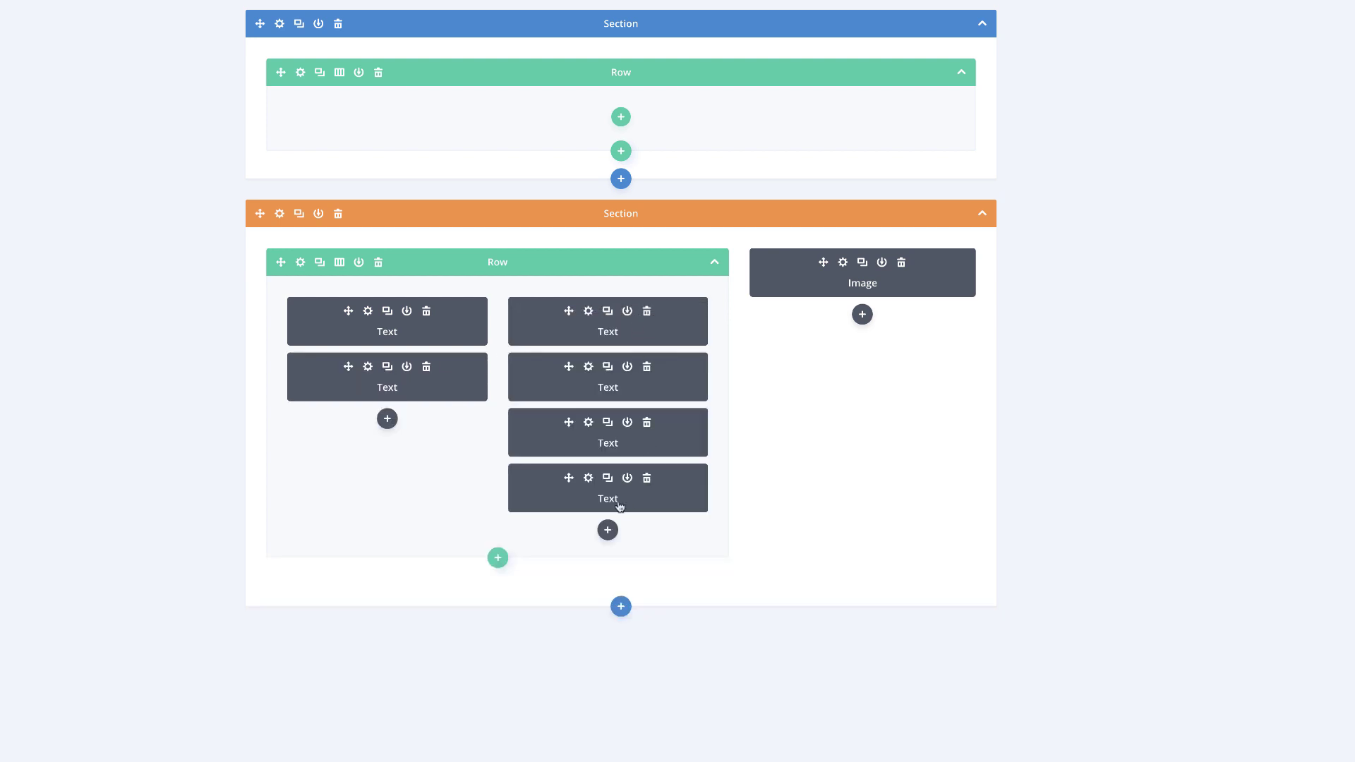
click(426, 367)
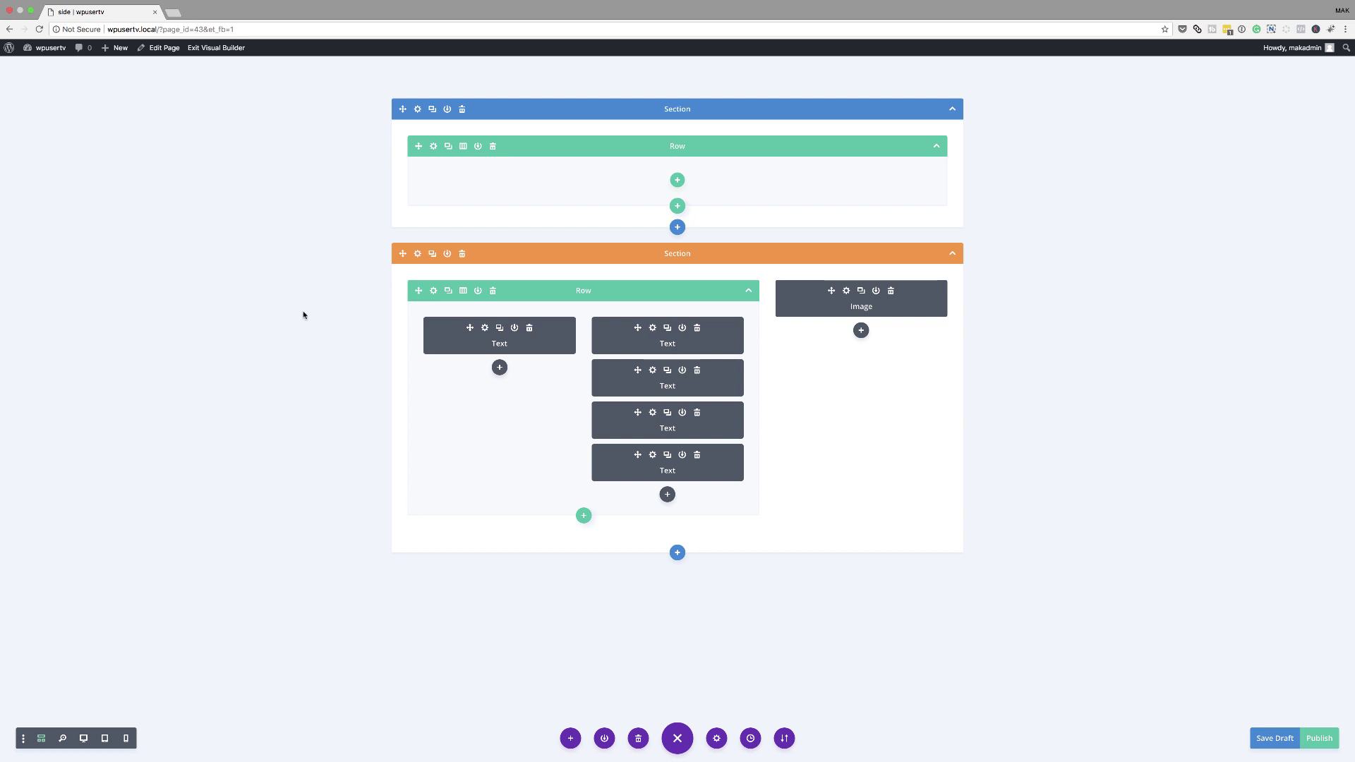
Step: Publish the page and open the Divi theme's customizer from the dashboard in a new browser tab
click(1329, 740)
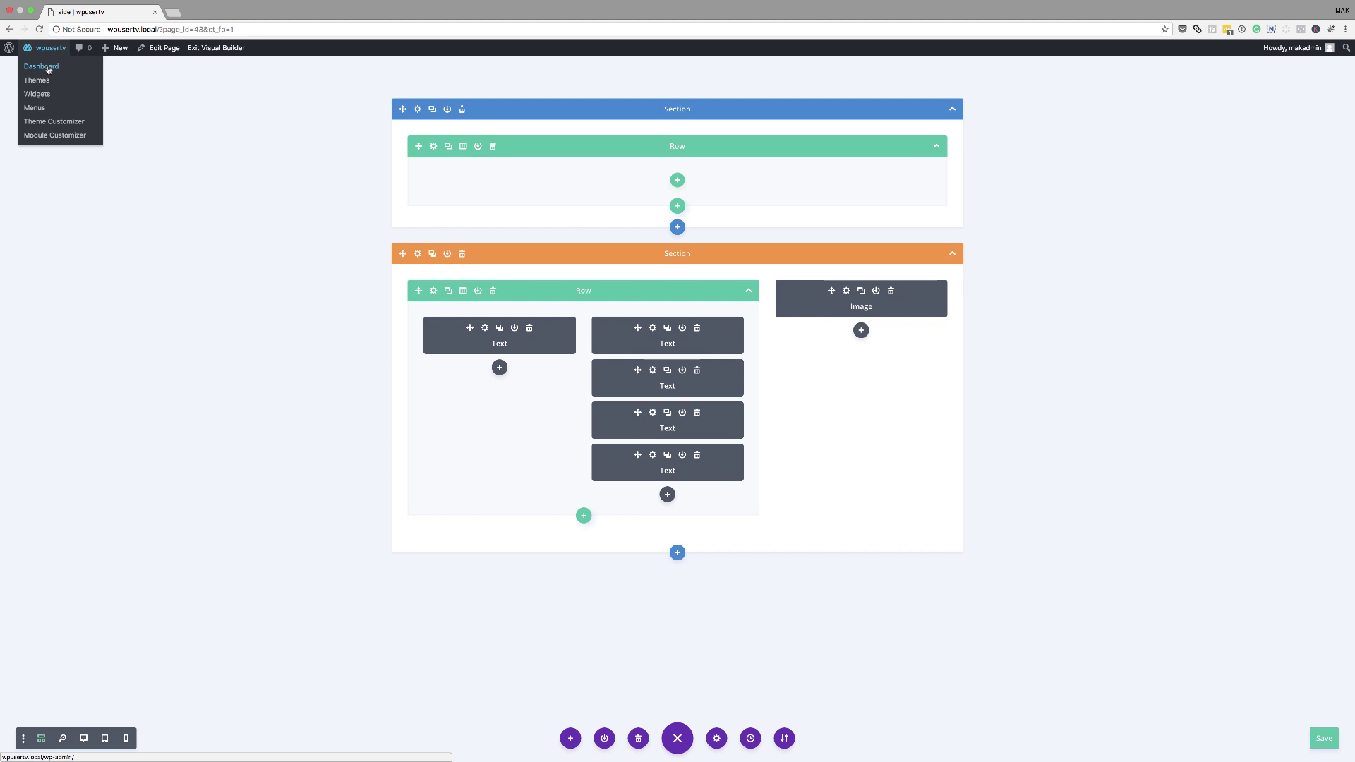
super+click(42, 68)
click(217, 12)
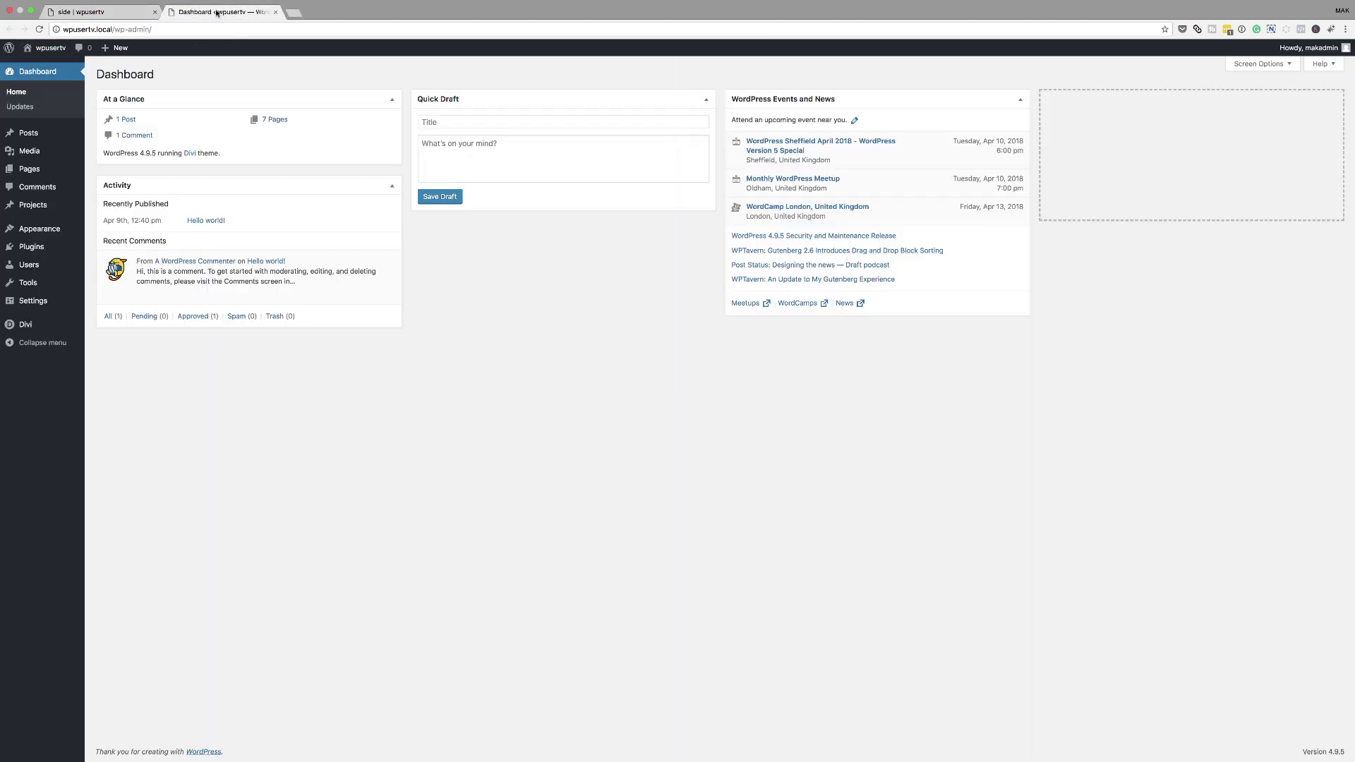
mouse_move(50, 234)
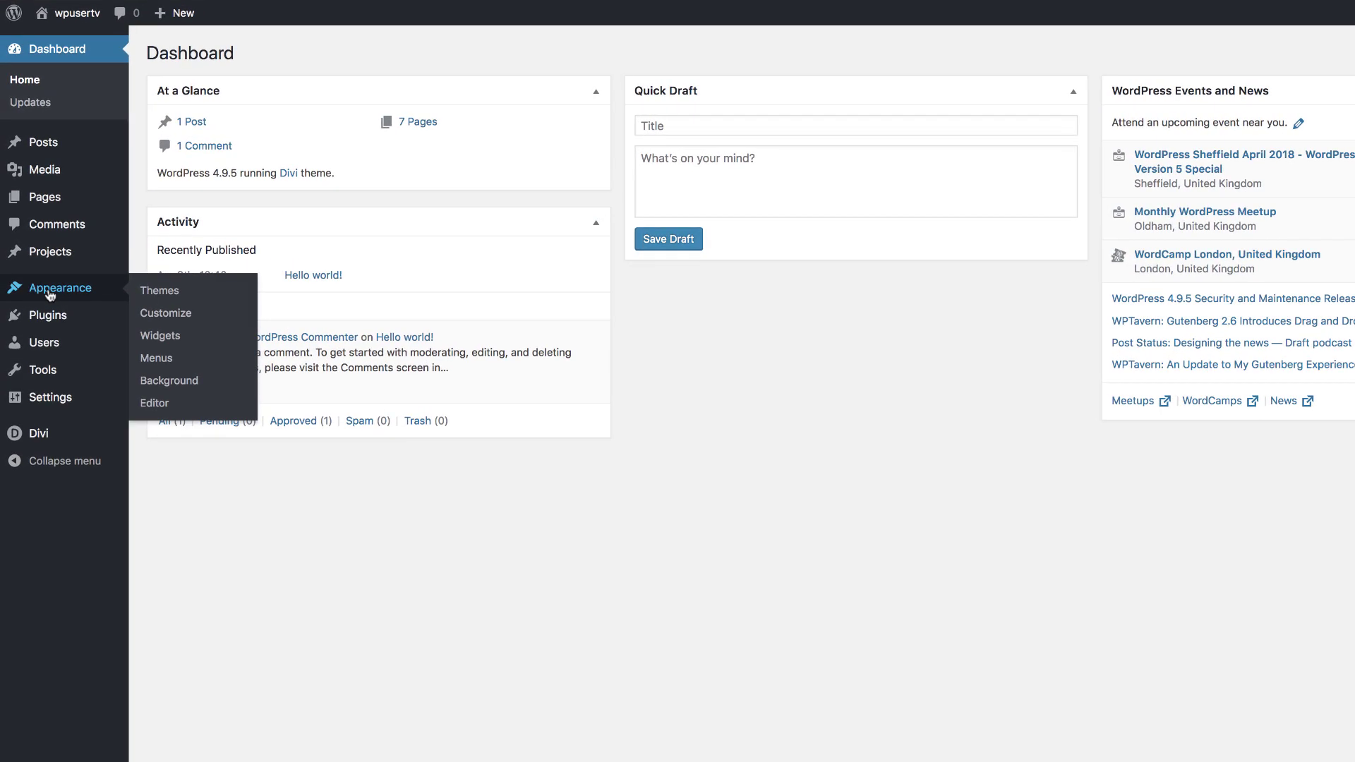
click(171, 297)
click(446, 356)
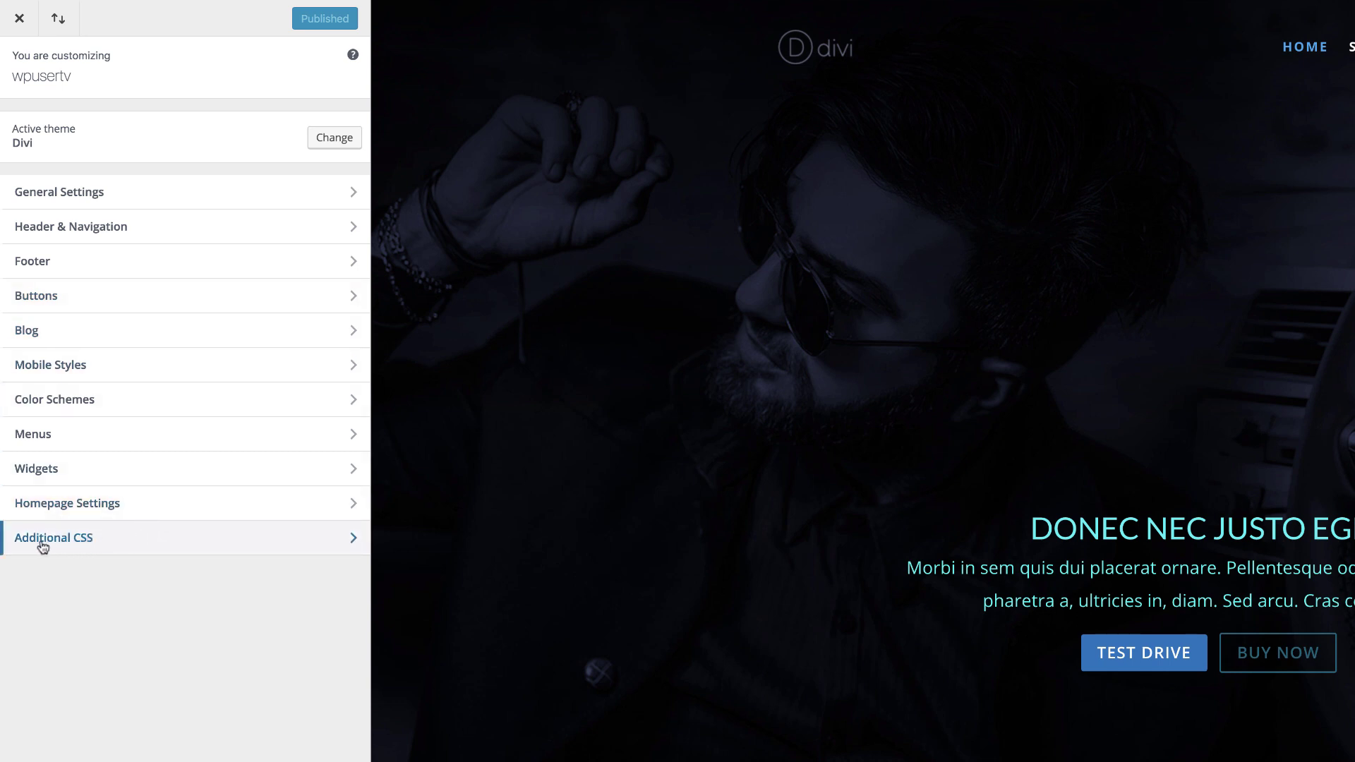
Step: Add Additional CSS with a .sideways-text class rotating 90deg and a .vertical-yellow class for upright vertical-lr text in yellow, 2rem, 200% line height, uppercase, monospace
click(83, 542)
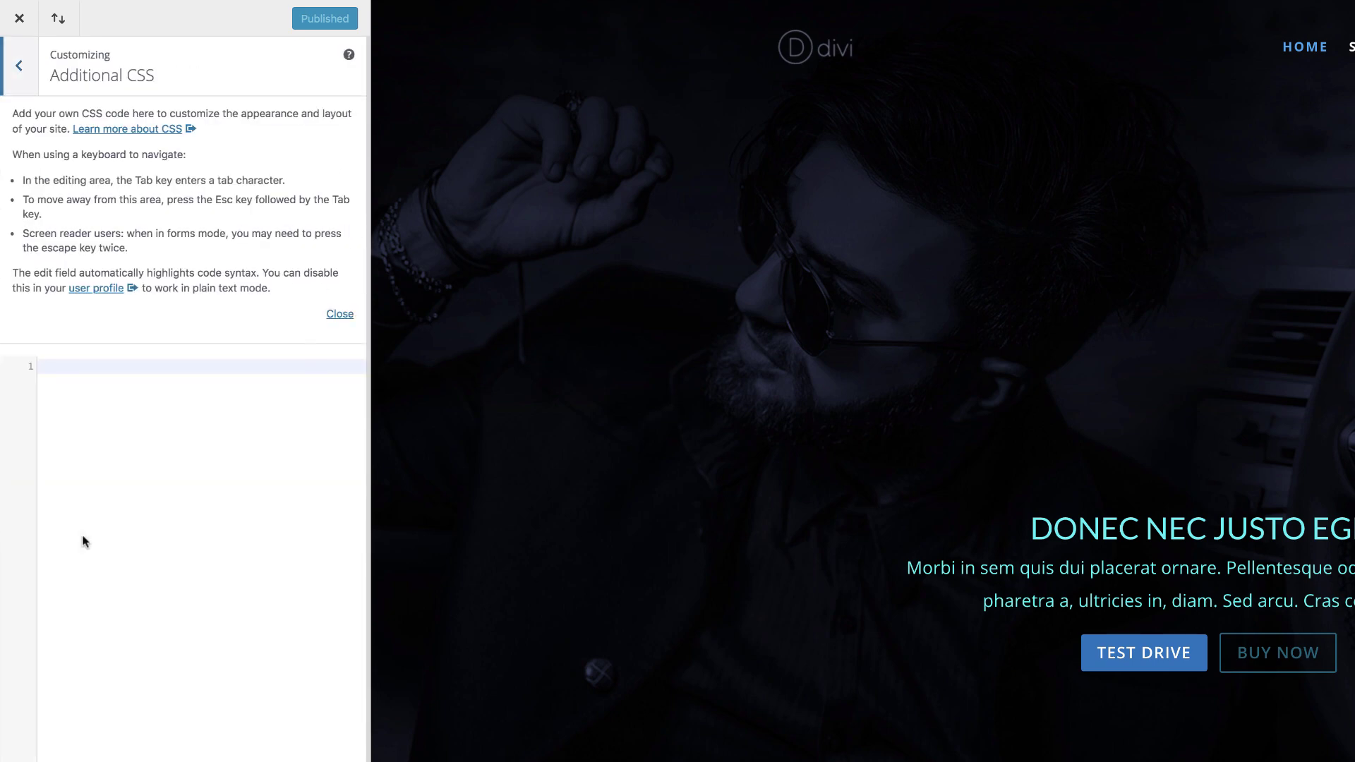
click(72, 366)
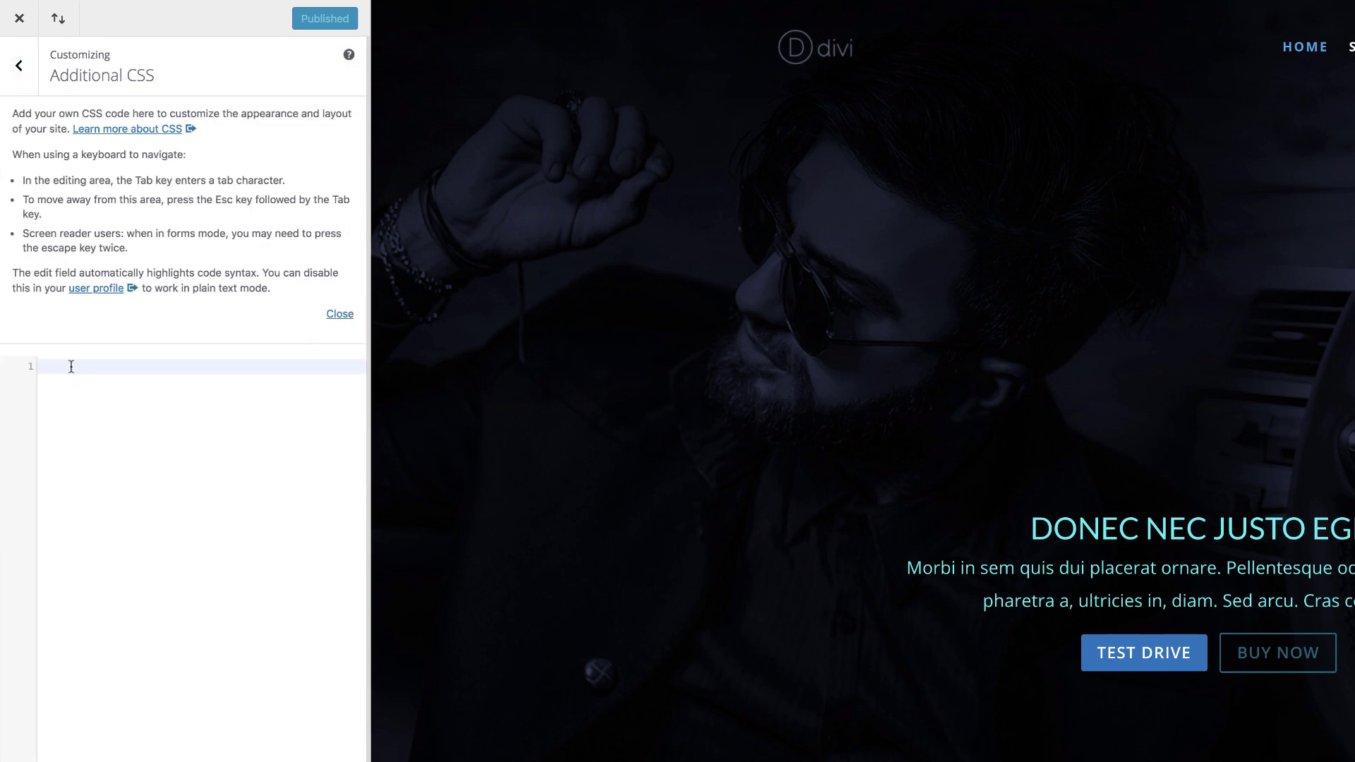
text(.sideways-text { transform: rotate(90deg); /* makes entire paragraphs and lines rotate sideways */ }  .vertical-yellow { text-orientation: upright; /* makes individual characters stand upright, not whole lines like transform: rotate */ writing-mode: vertical-lr; /* continues left-to-right at line break */ color: yellow; font-size:2rem; /* this will make the body text twice the relative size of the default set for the whole site */ line-height: 200%; /* line height is VISUALLY line-width when it's vertical */ text-transform: uppercase; font-family: monospace; /* this just pretties up the whole deal, making all characters the same width */ }  .vertical-white { text-orientation: upright; writing-mode: vertical-lr; color: white; font-size:2rem; line-height: 200%; text-transform: uppercase; font-family: monospace; })
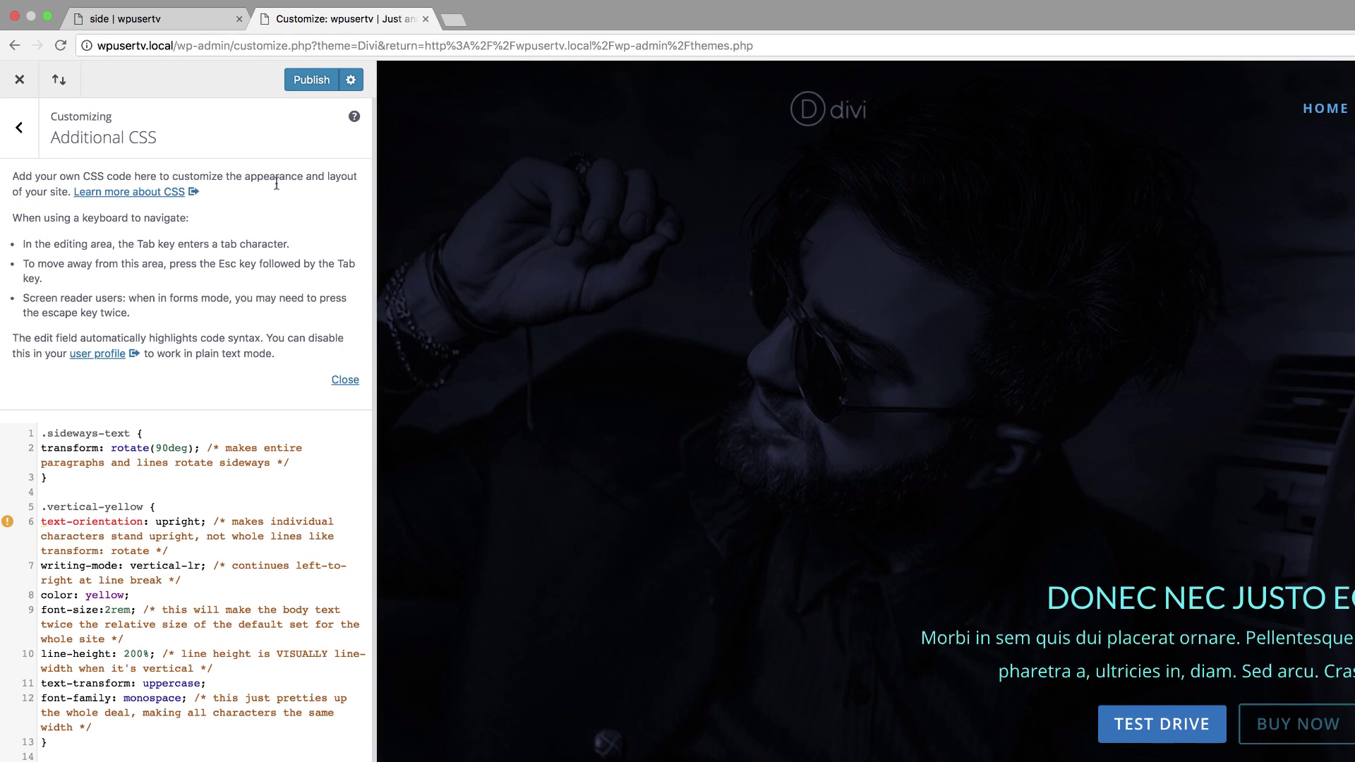
Step: Publish the Additional CSS and close the customizer to return to the page builder
click(311, 80)
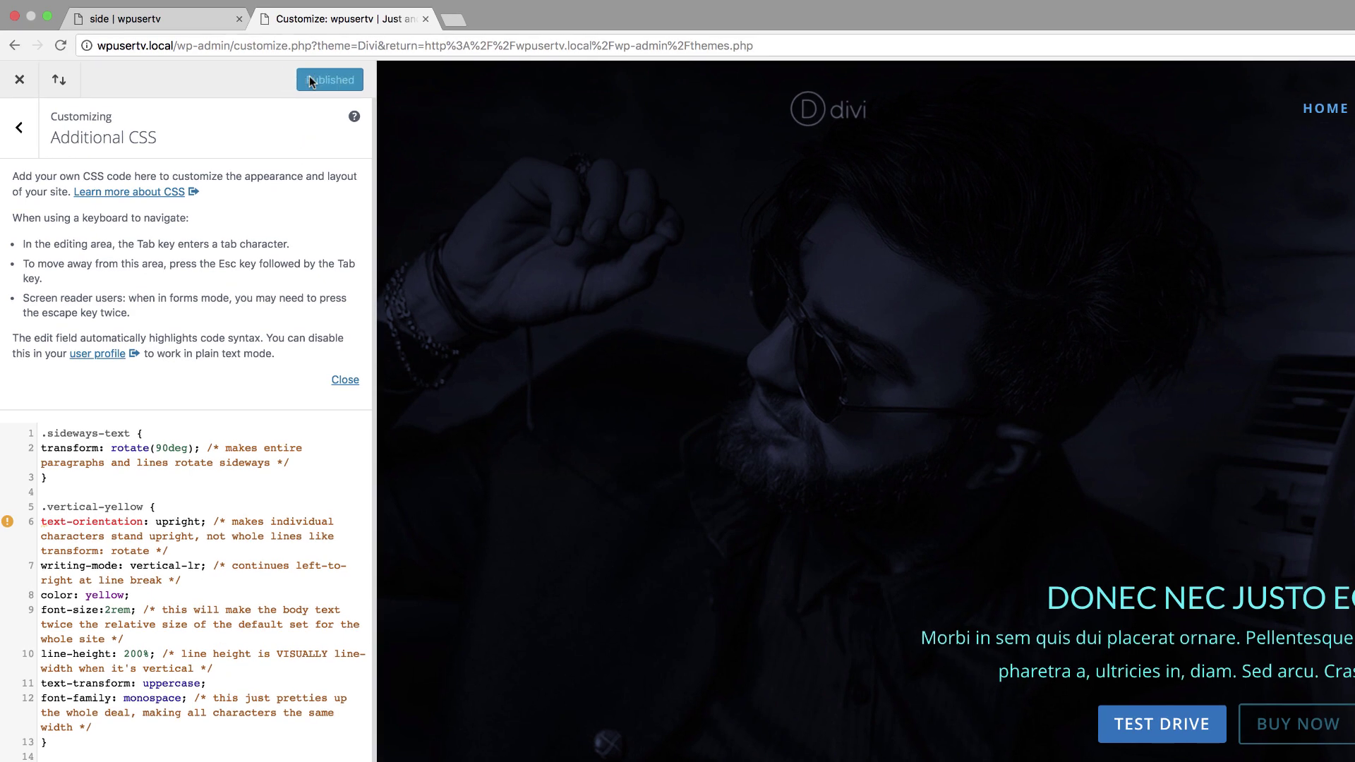
click(425, 19)
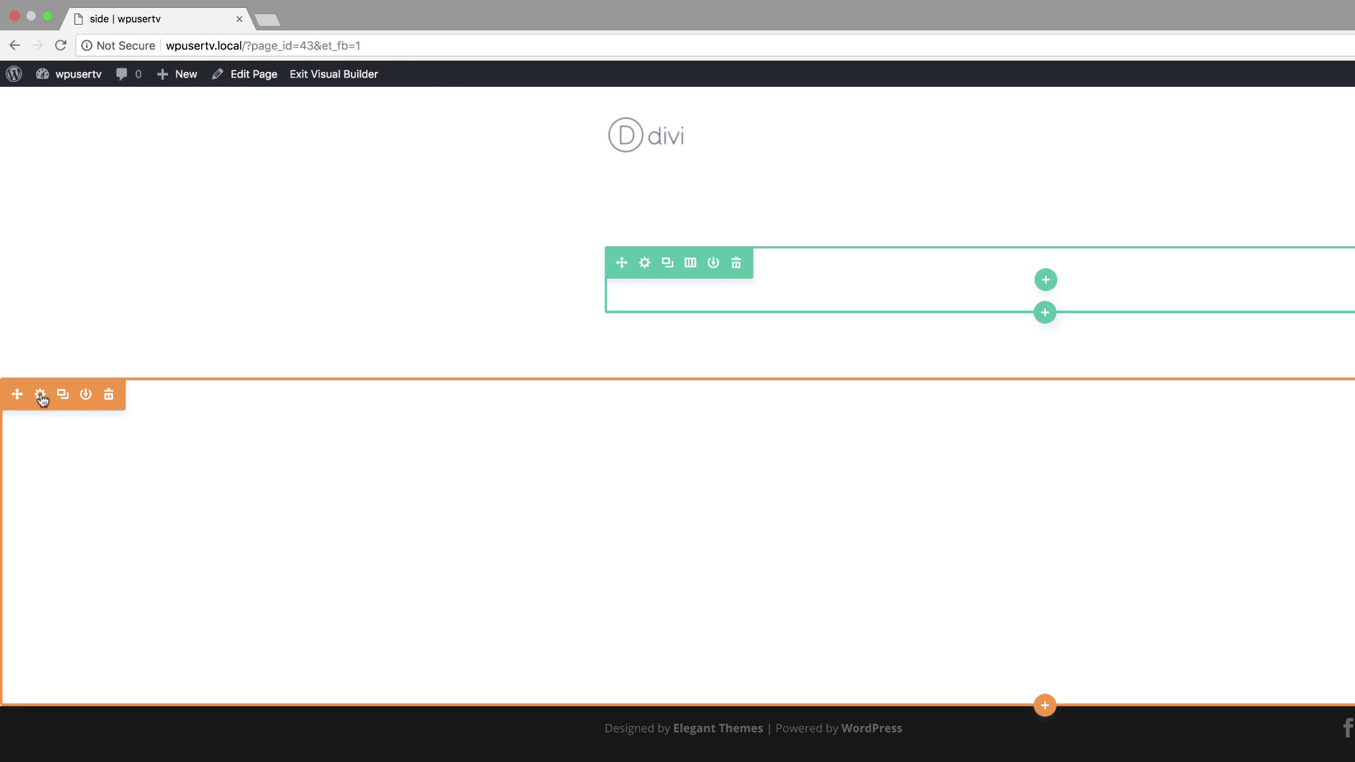
Step: Set the specialty section's background image to Colored-1900x920.jpg from the media library and save the section settings
click(40, 395)
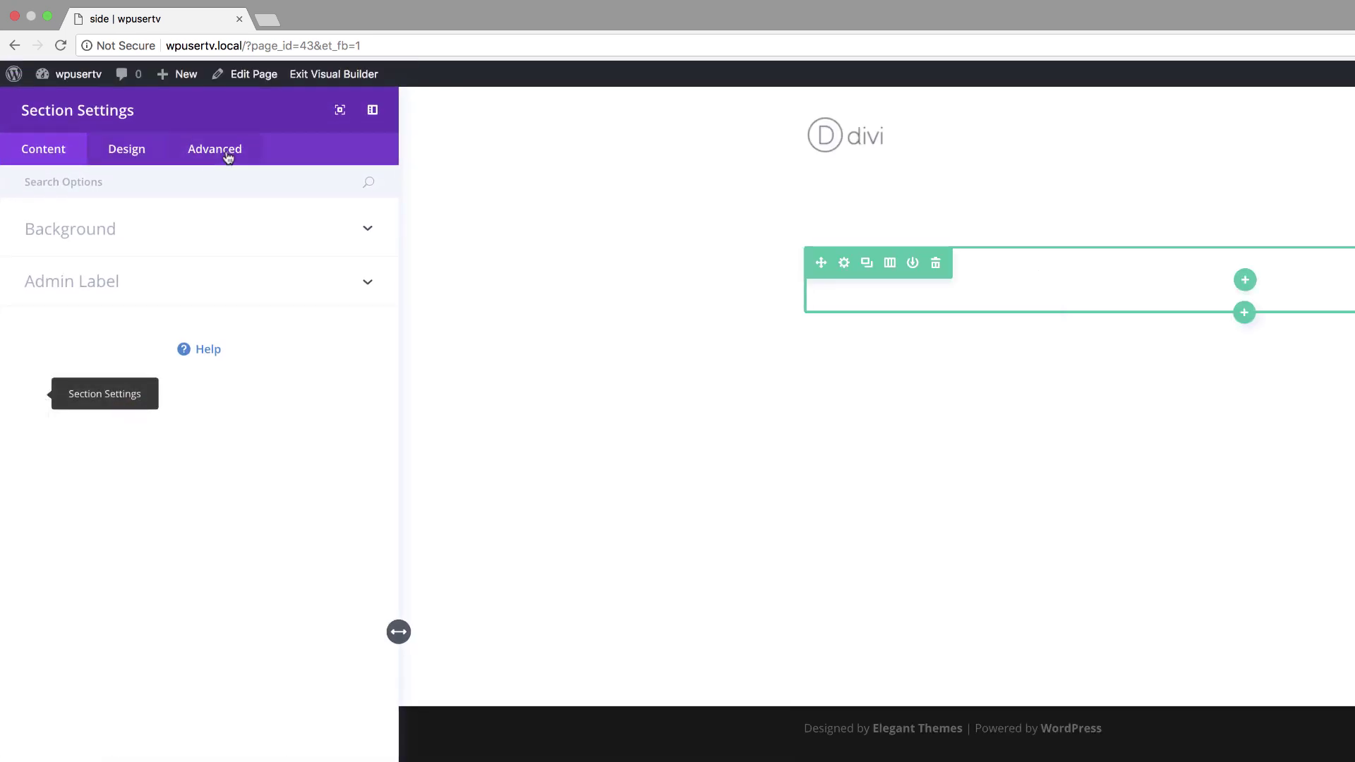
click(85, 240)
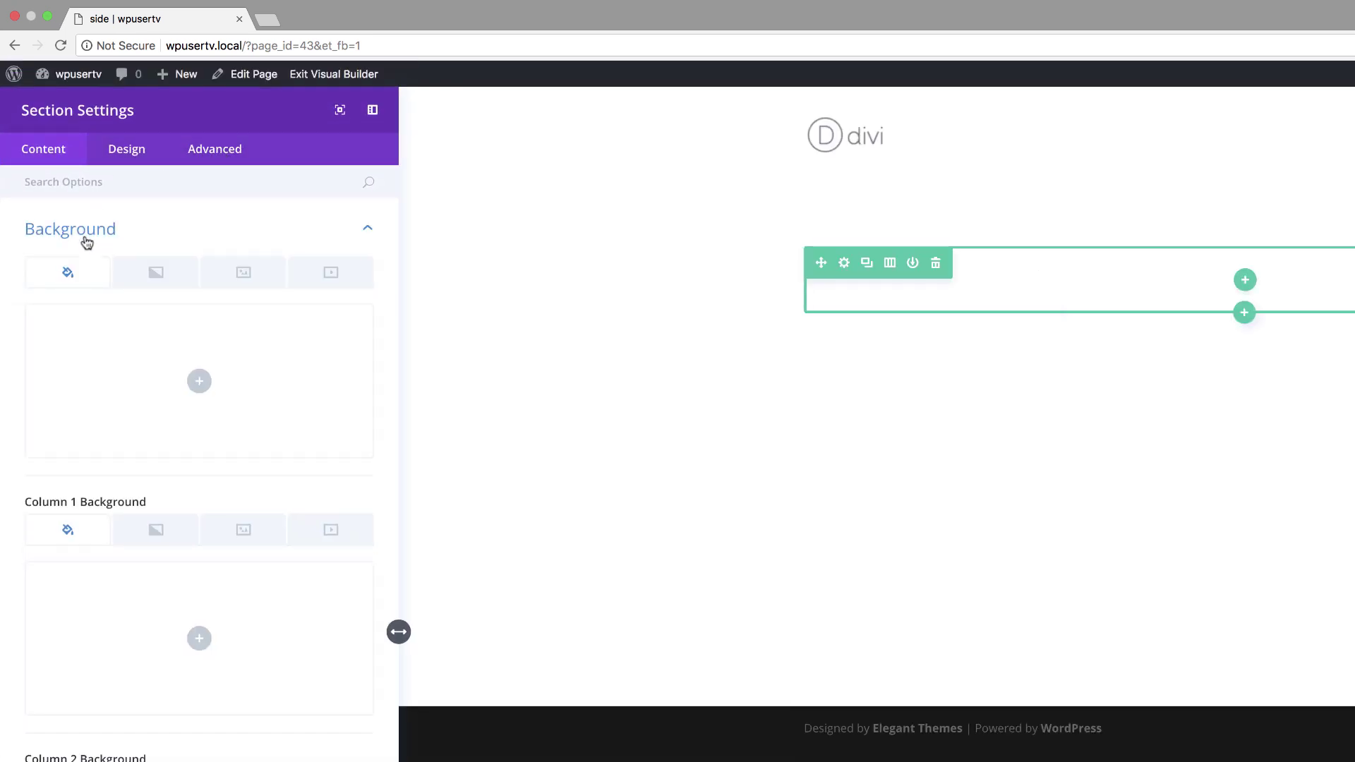
click(244, 273)
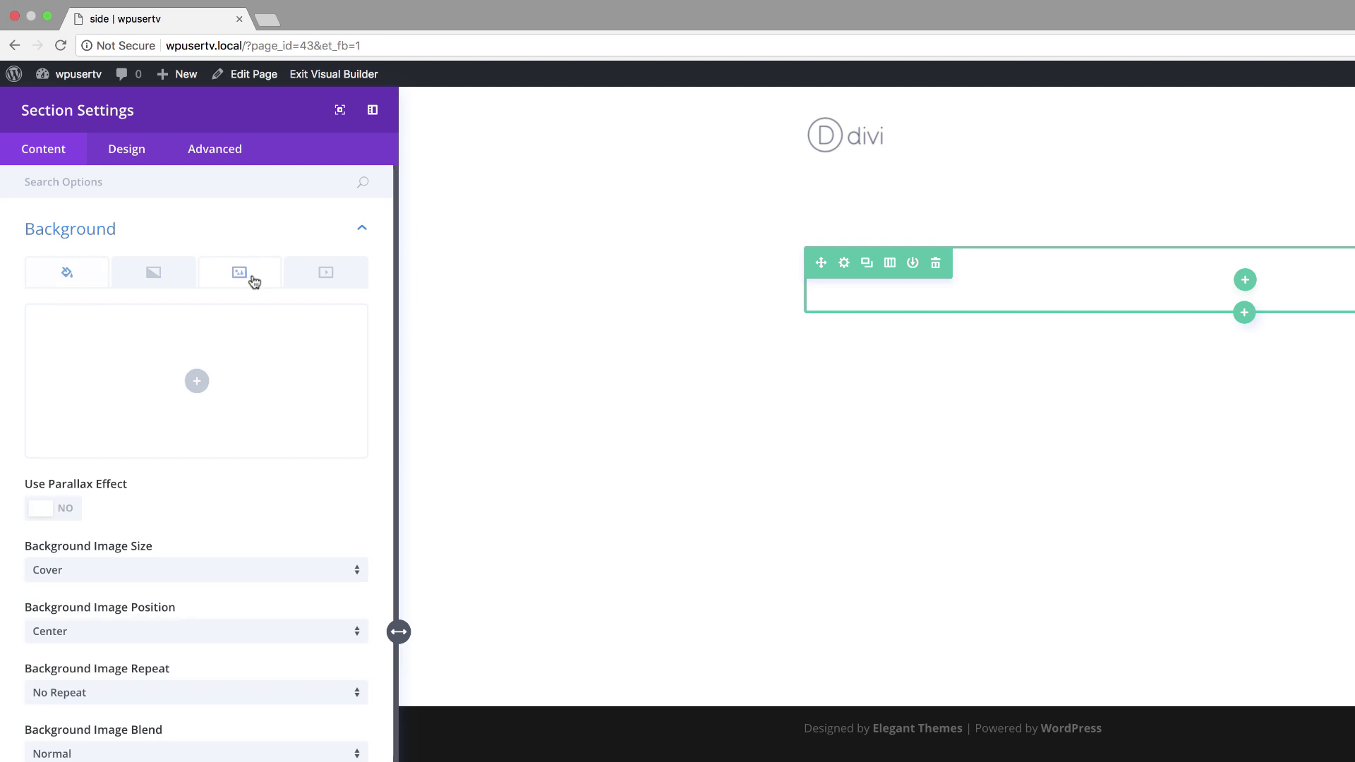
click(198, 382)
click(399, 299)
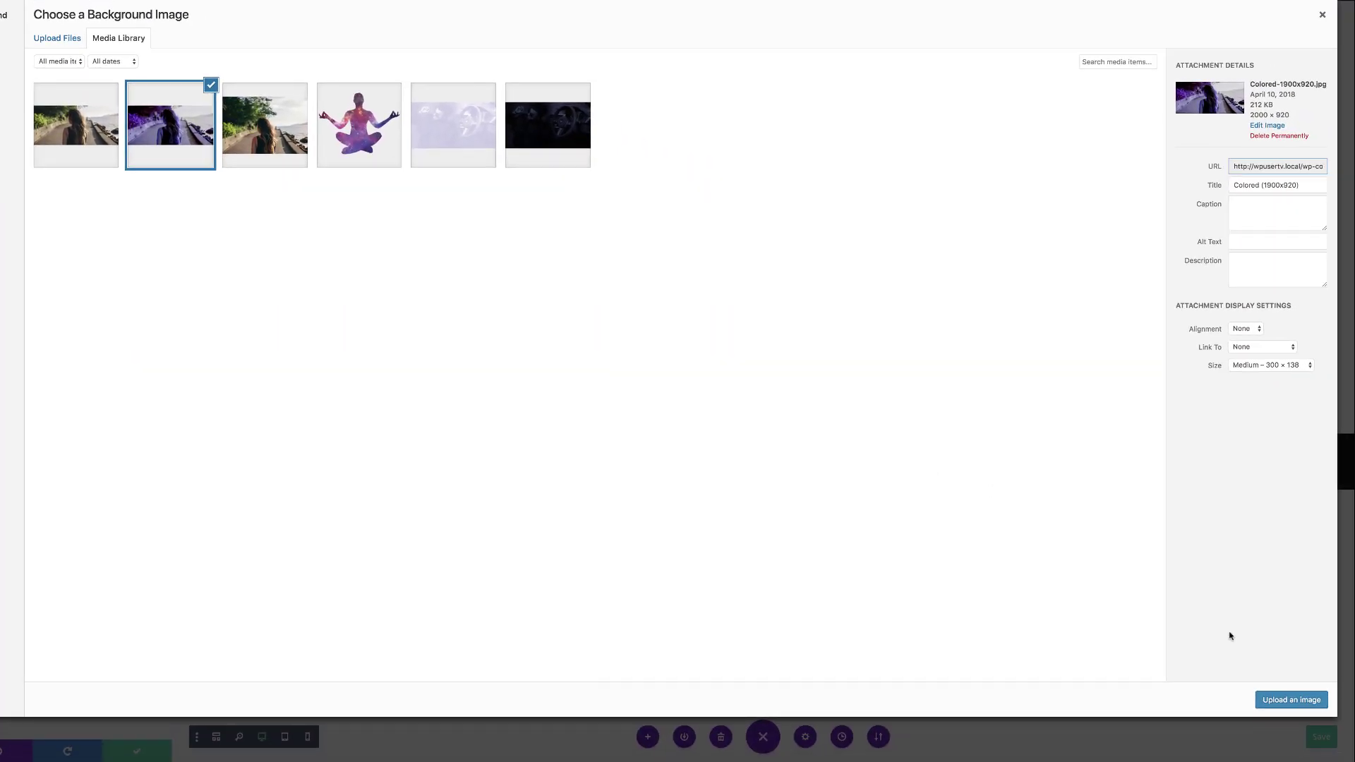
click(1294, 699)
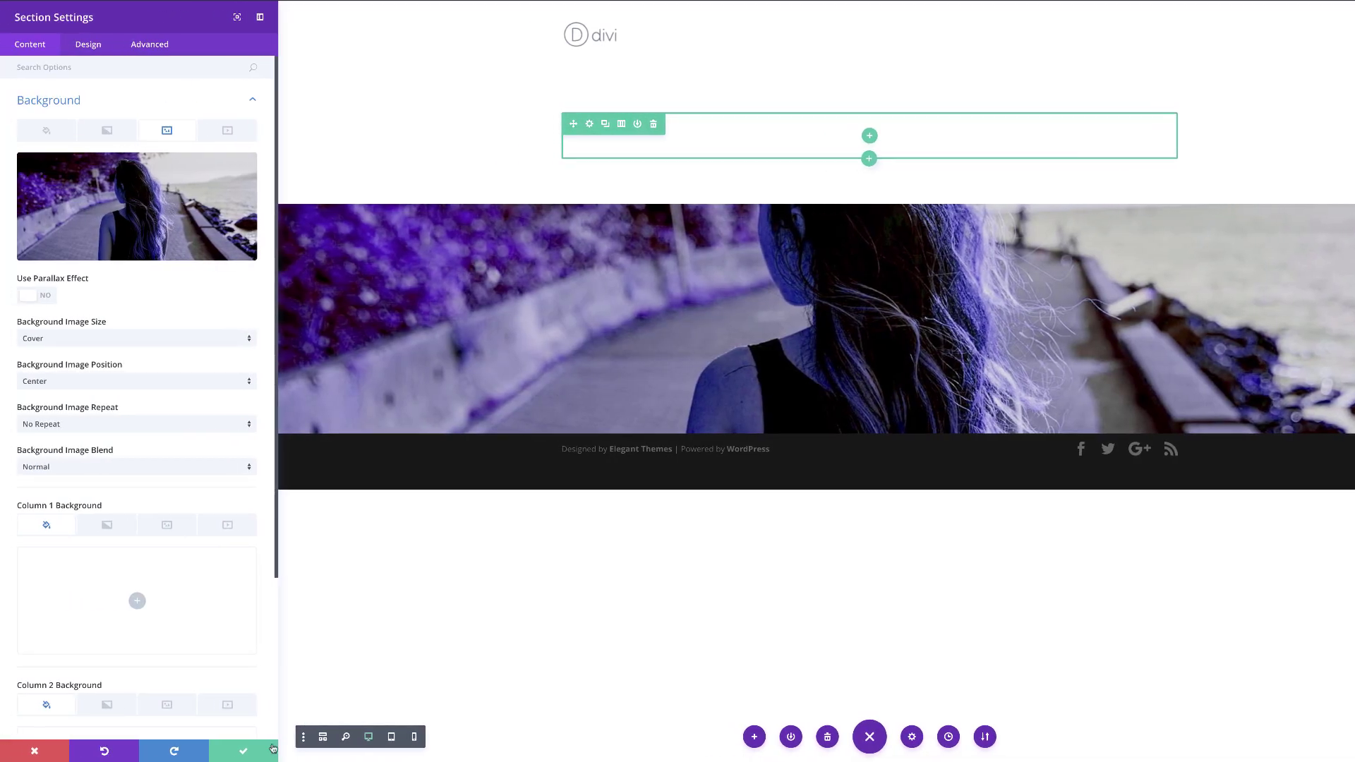
click(244, 752)
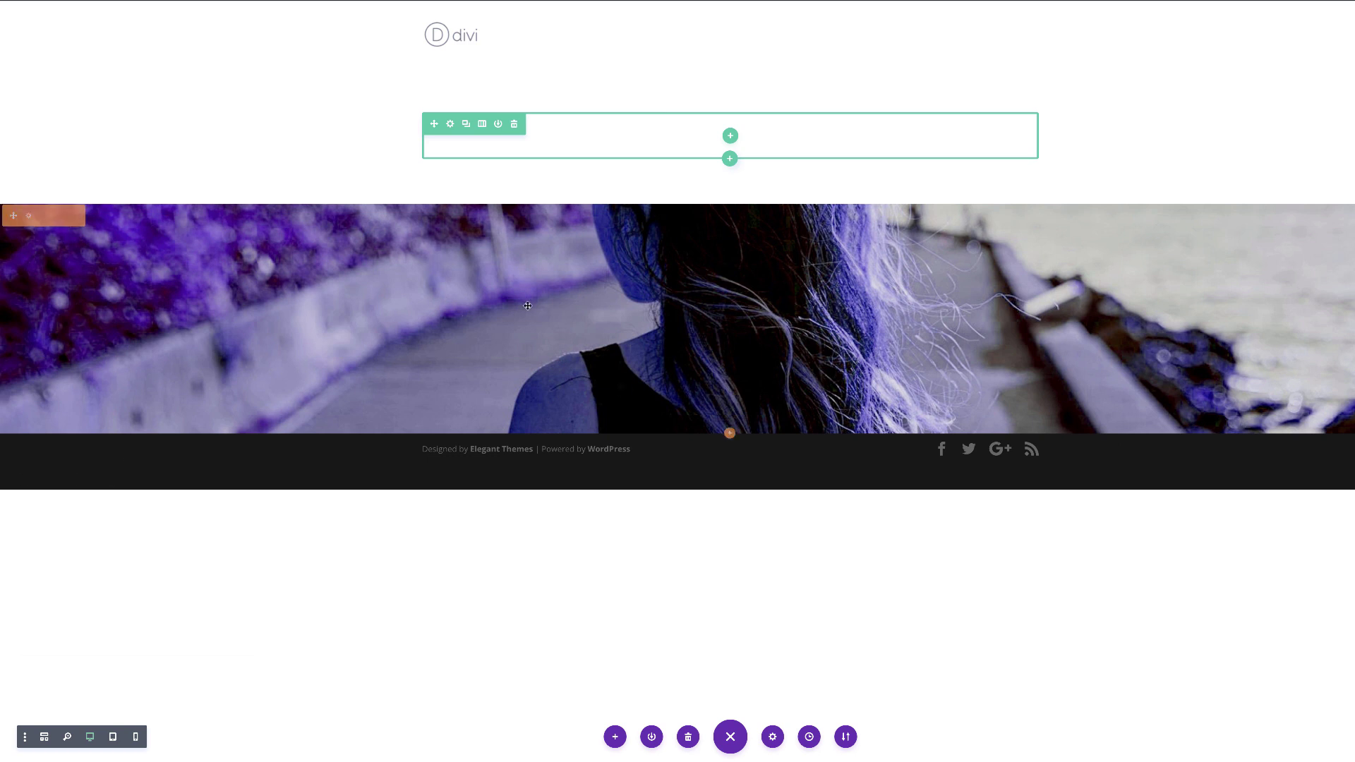
Step: In wireframe view, rename the first column's Text module Sideways and fill its content with the Lorem ipsum paragraph
click(44, 737)
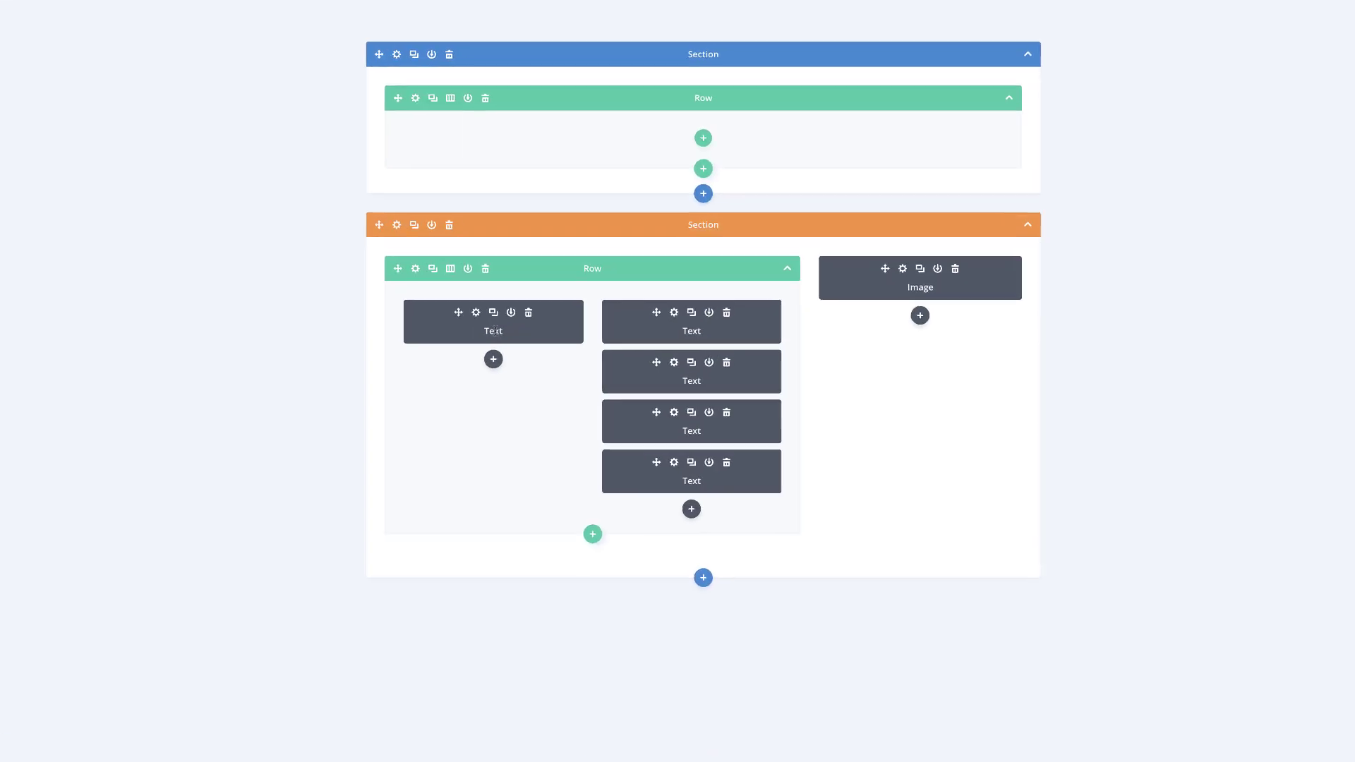
double_click(556, 311)
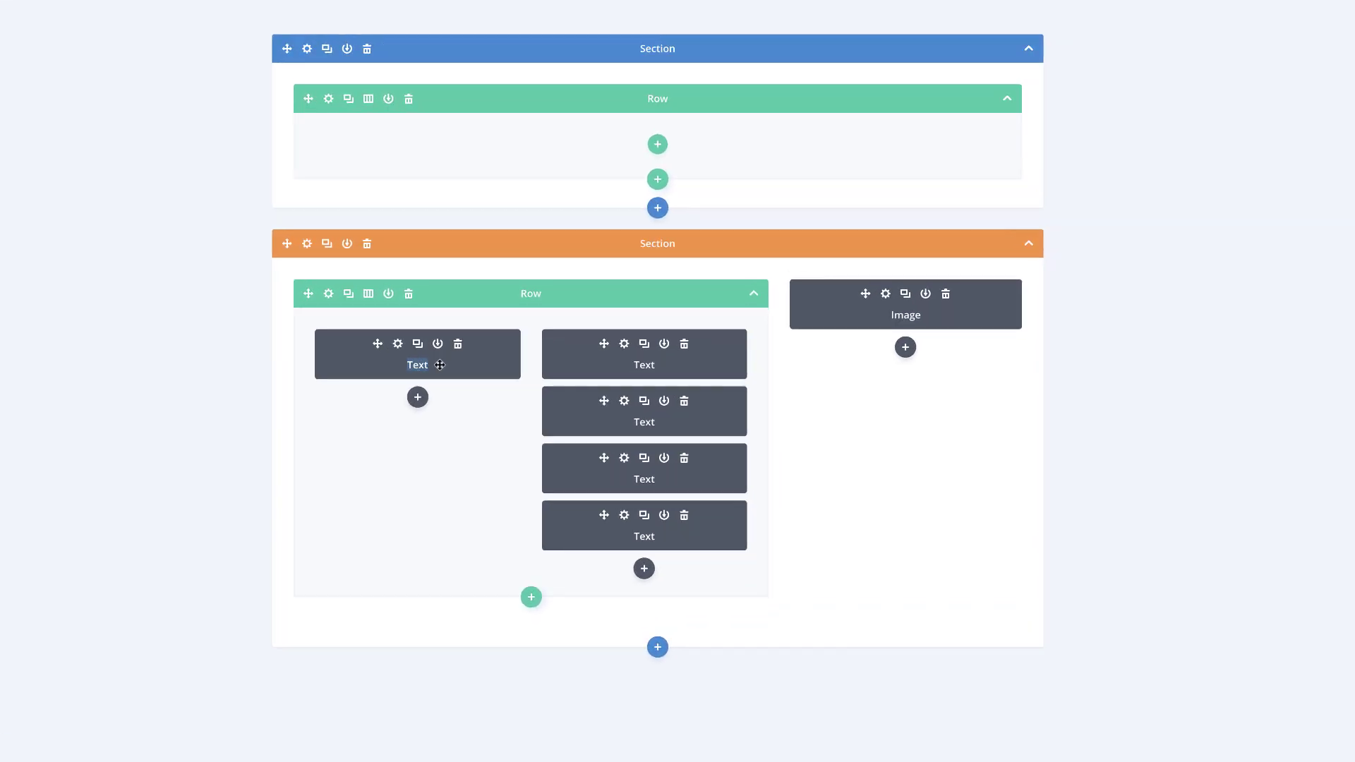
text(Sideways)
click(400, 345)
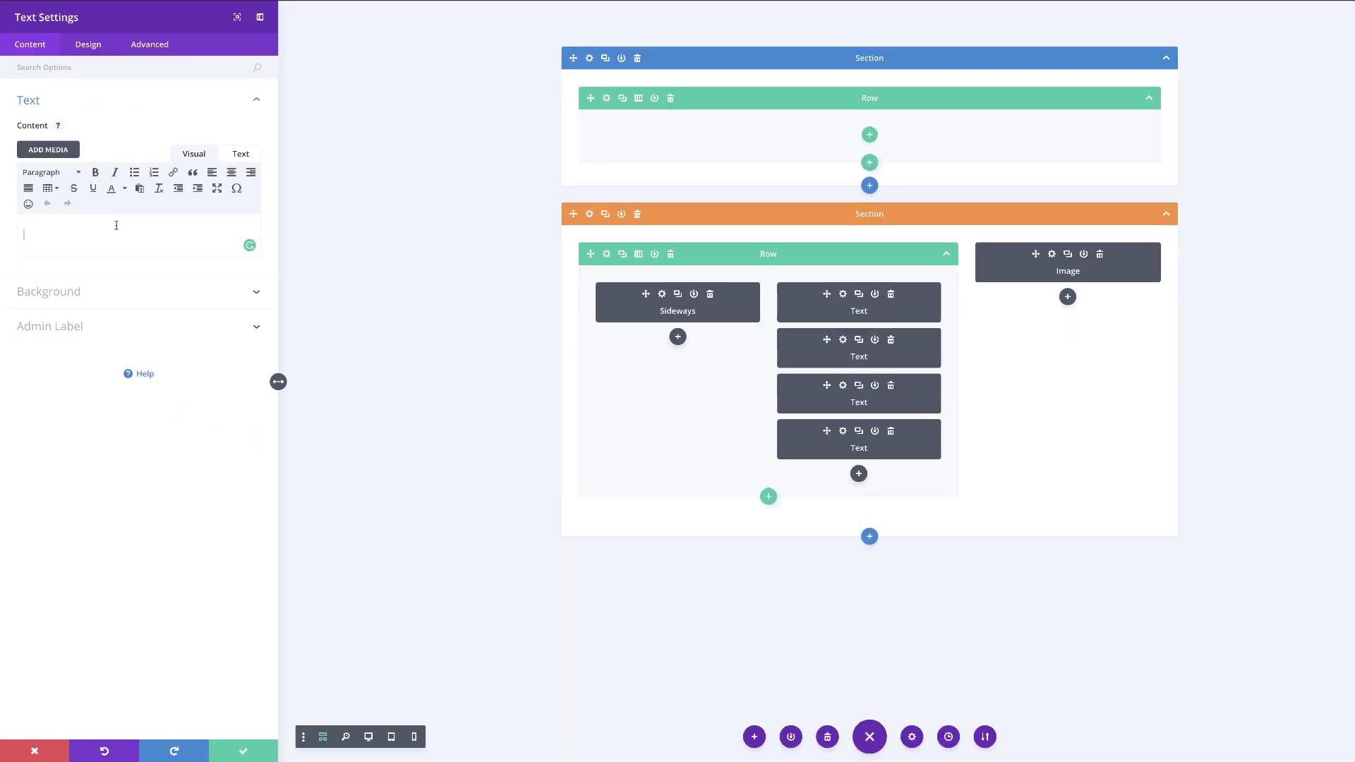
text(Lorem ipsum dolor sit amet, consectetuer adipiscing elit. Donec odio. Quisque volutpat mattis eros. Nullam malesuada erat ut turpis. Suspendisse urna nibh, viverra non, semper suscipit, posuere a, pede.)
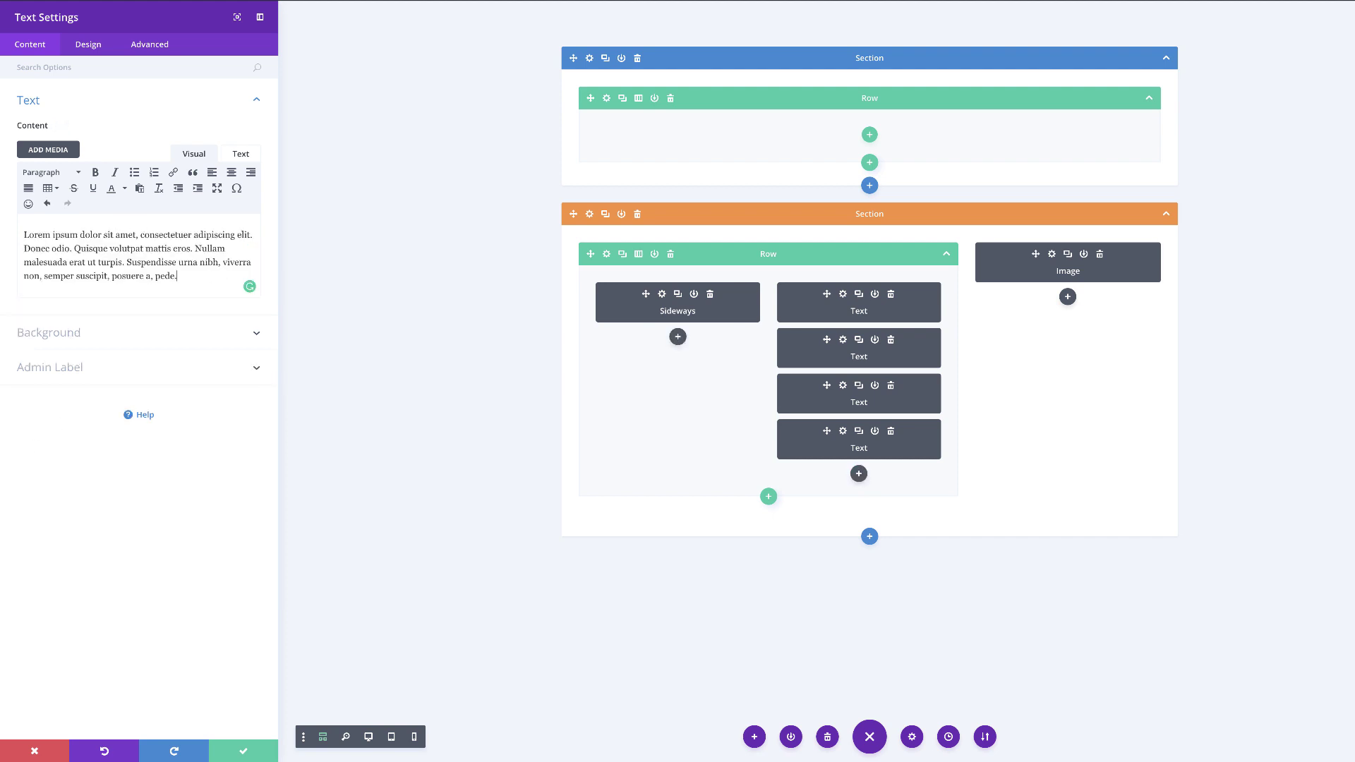
Step: Set the Sideways module's custom padding to 45% at the top and 15 at the left
click(94, 46)
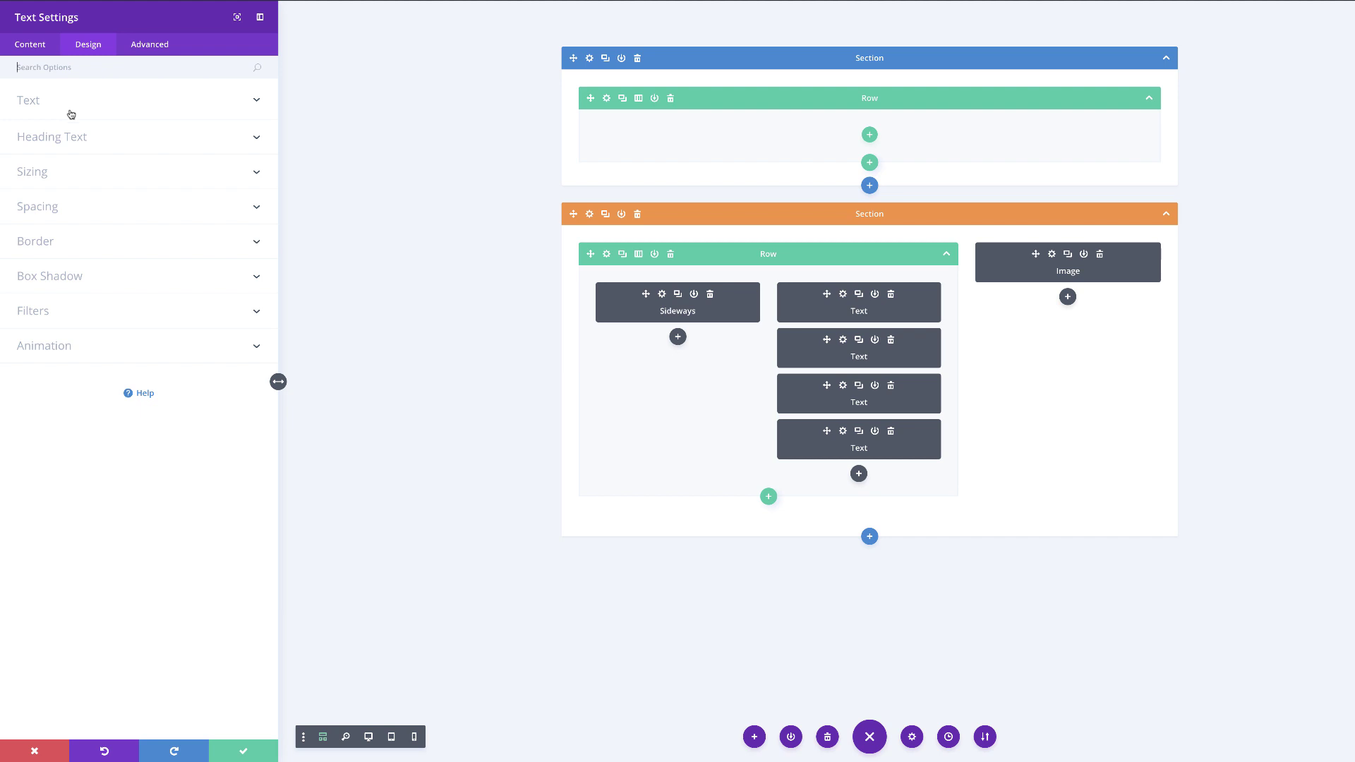
click(48, 211)
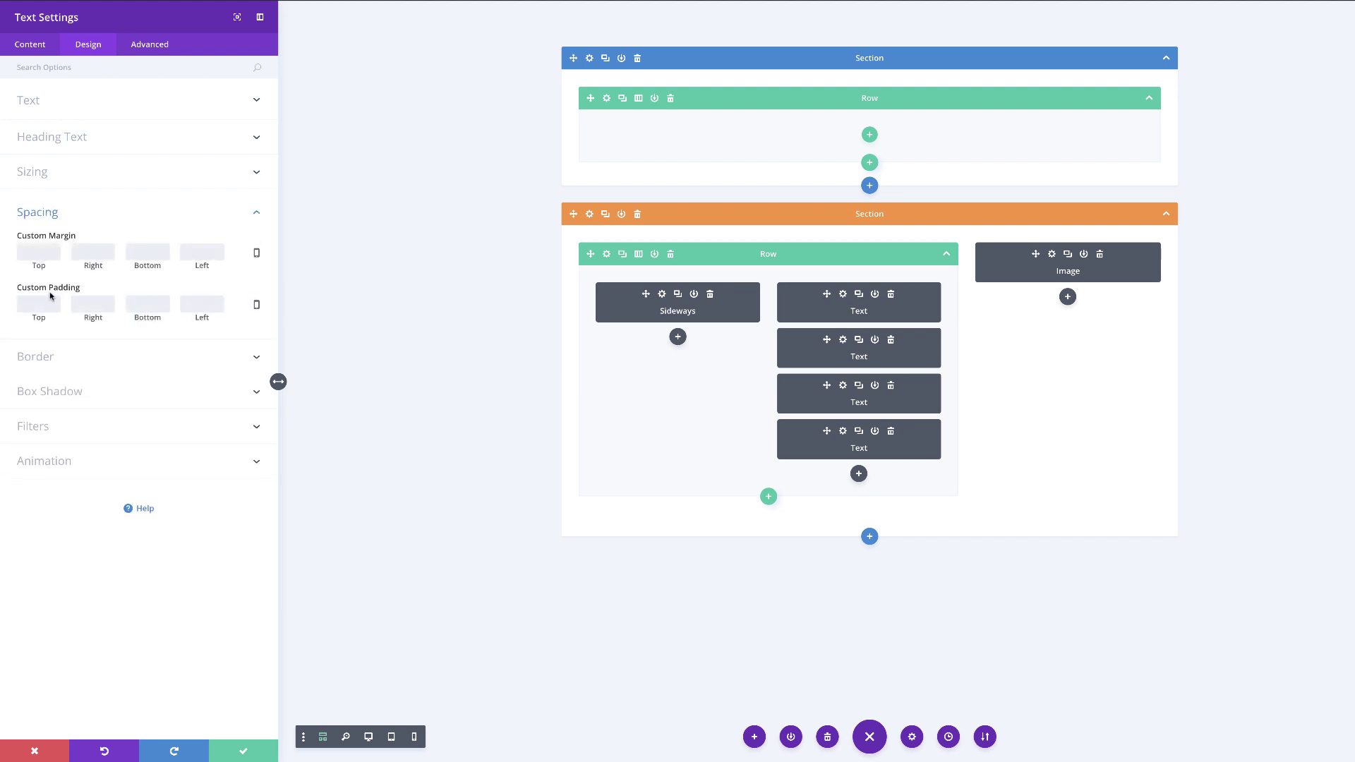
text(45%)
click(211, 306)
text(15)
Step: Assign the CSS class sideways-text to the Sideways module
click(149, 47)
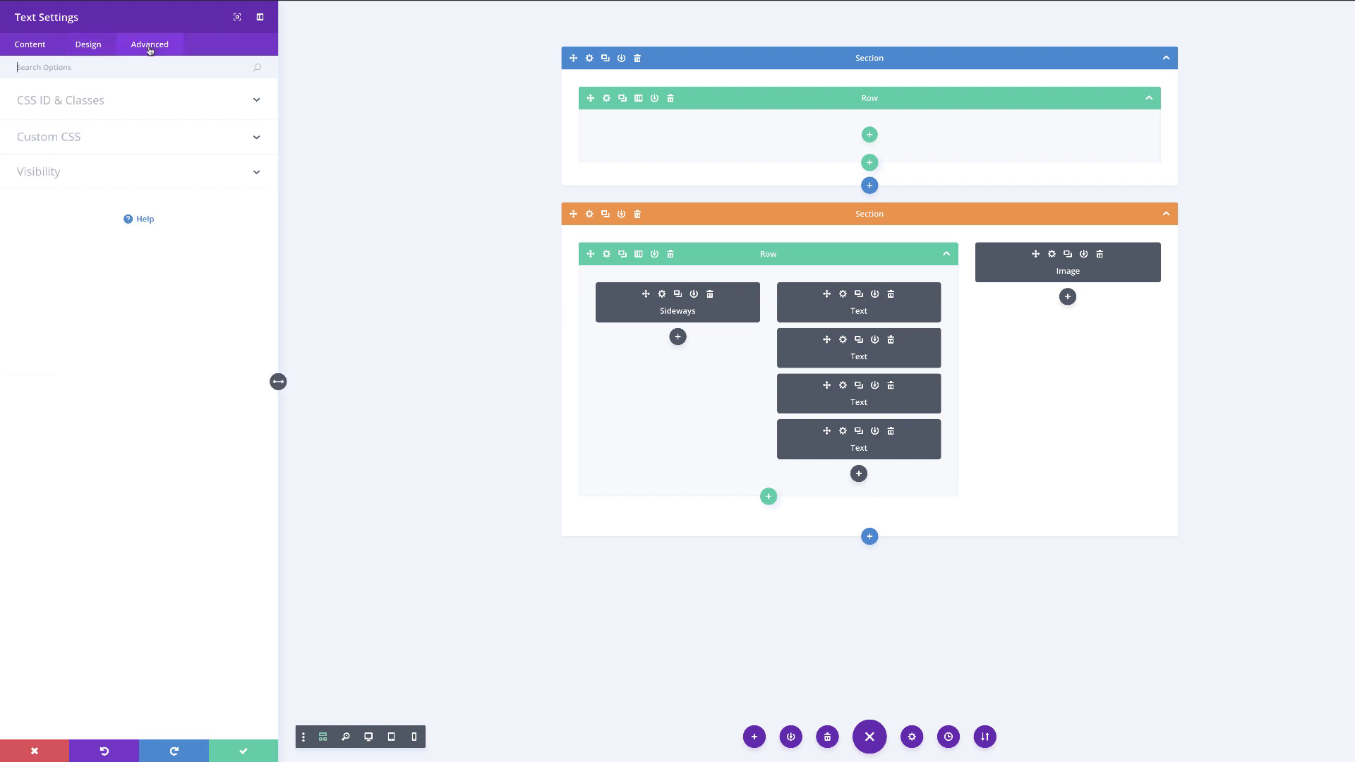
click(91, 104)
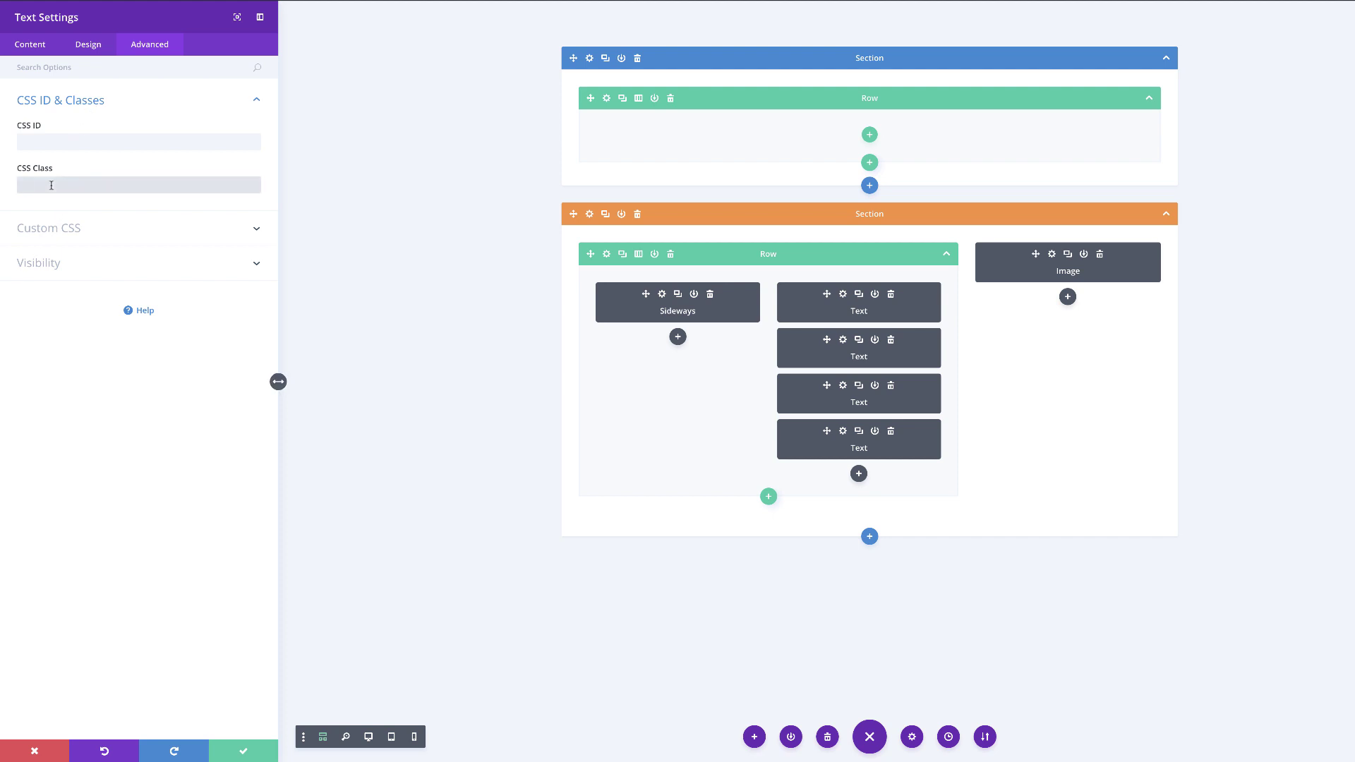
text(sideways-text)
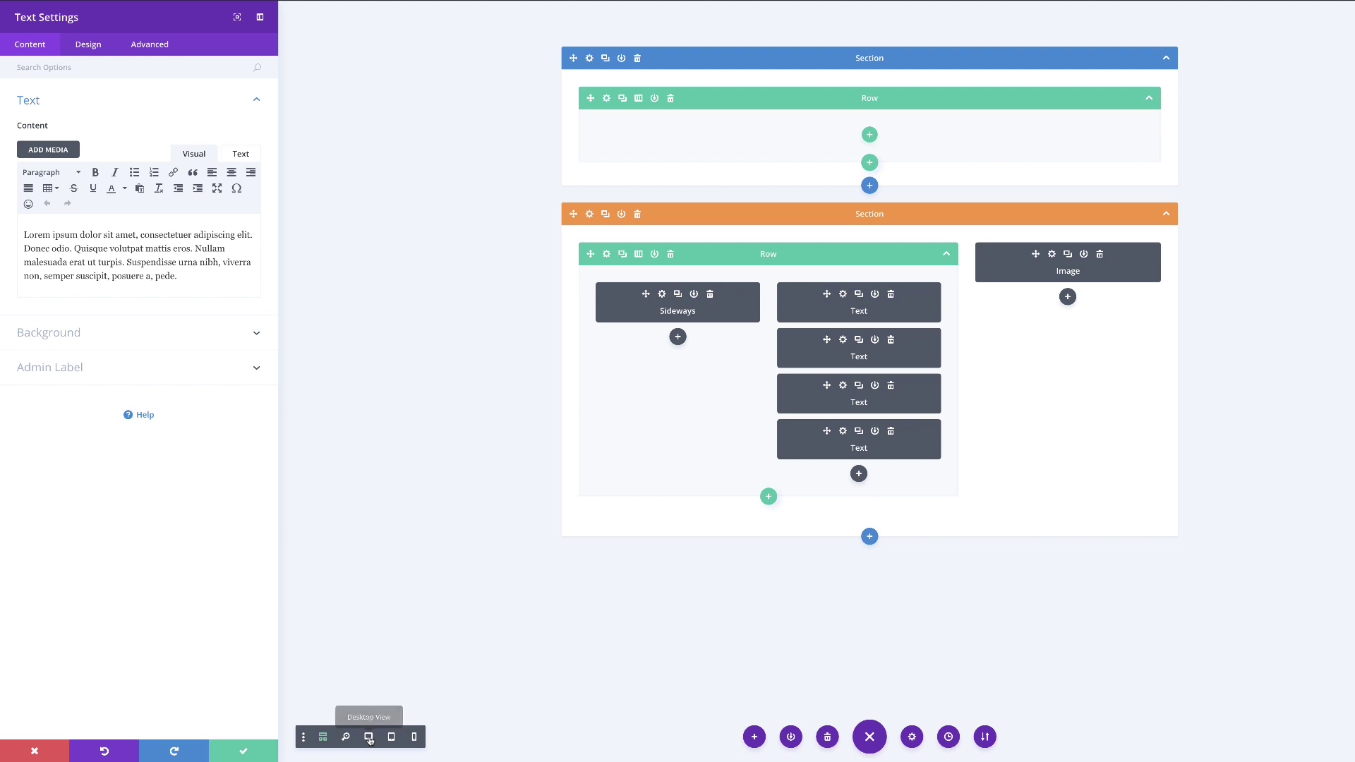
Step: In desktop view, style the Sideways module's text with Light color, 18px size and 1.8em line height, and save it
click(369, 738)
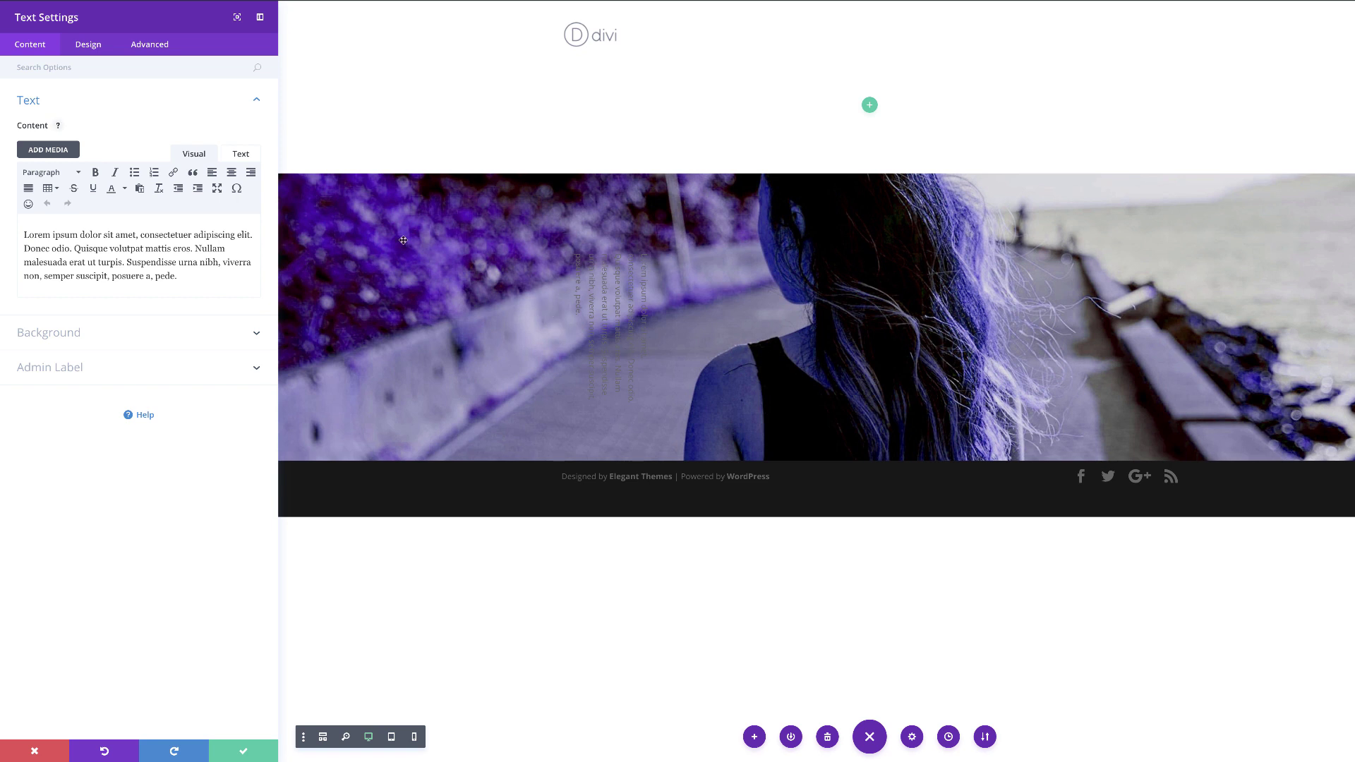
click(97, 45)
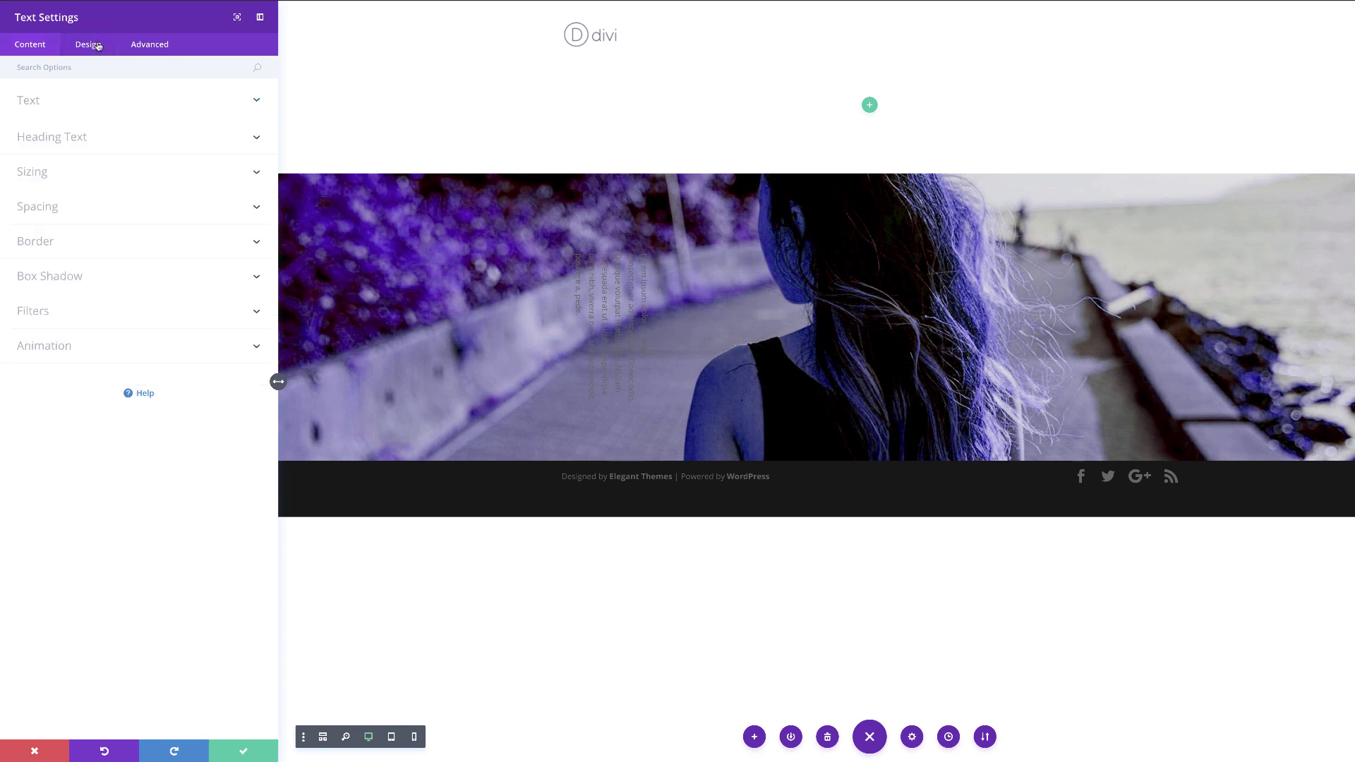
click(33, 103)
click(62, 178)
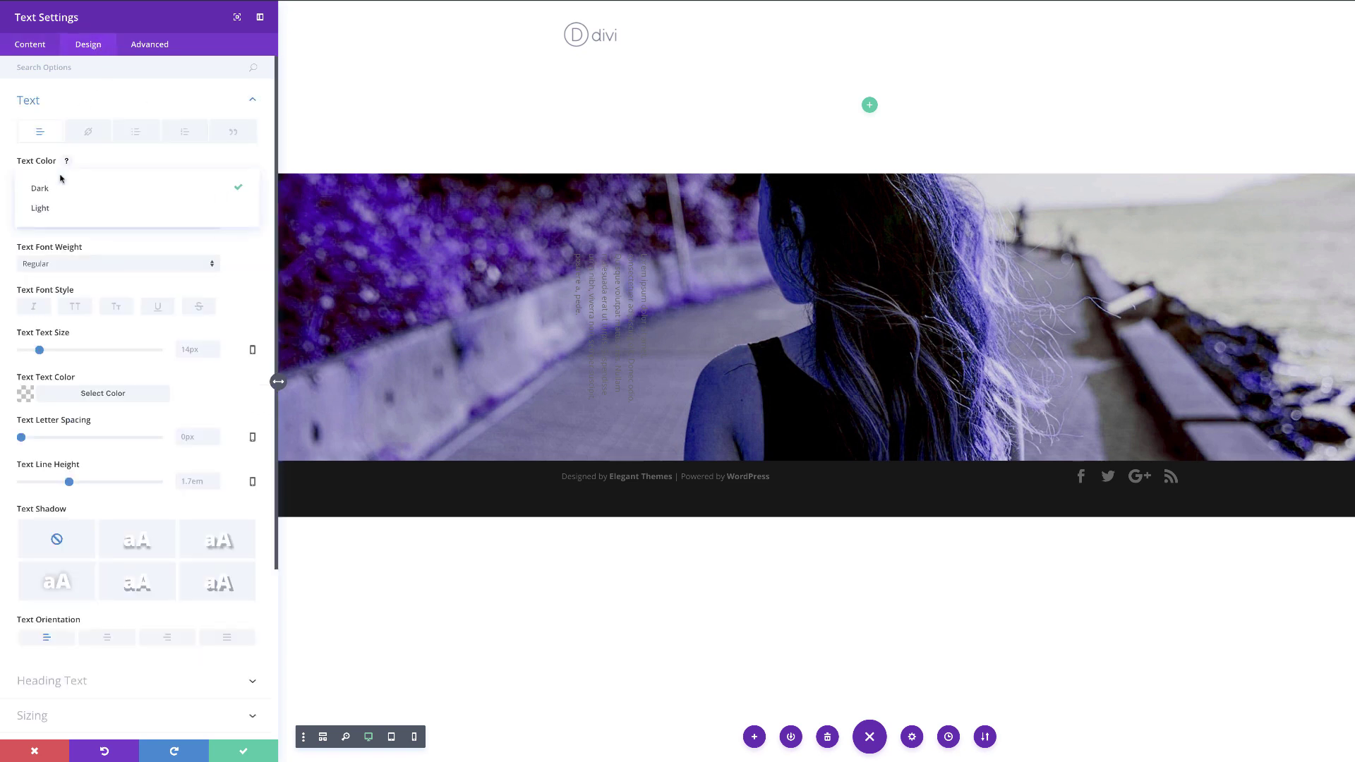
click(55, 206)
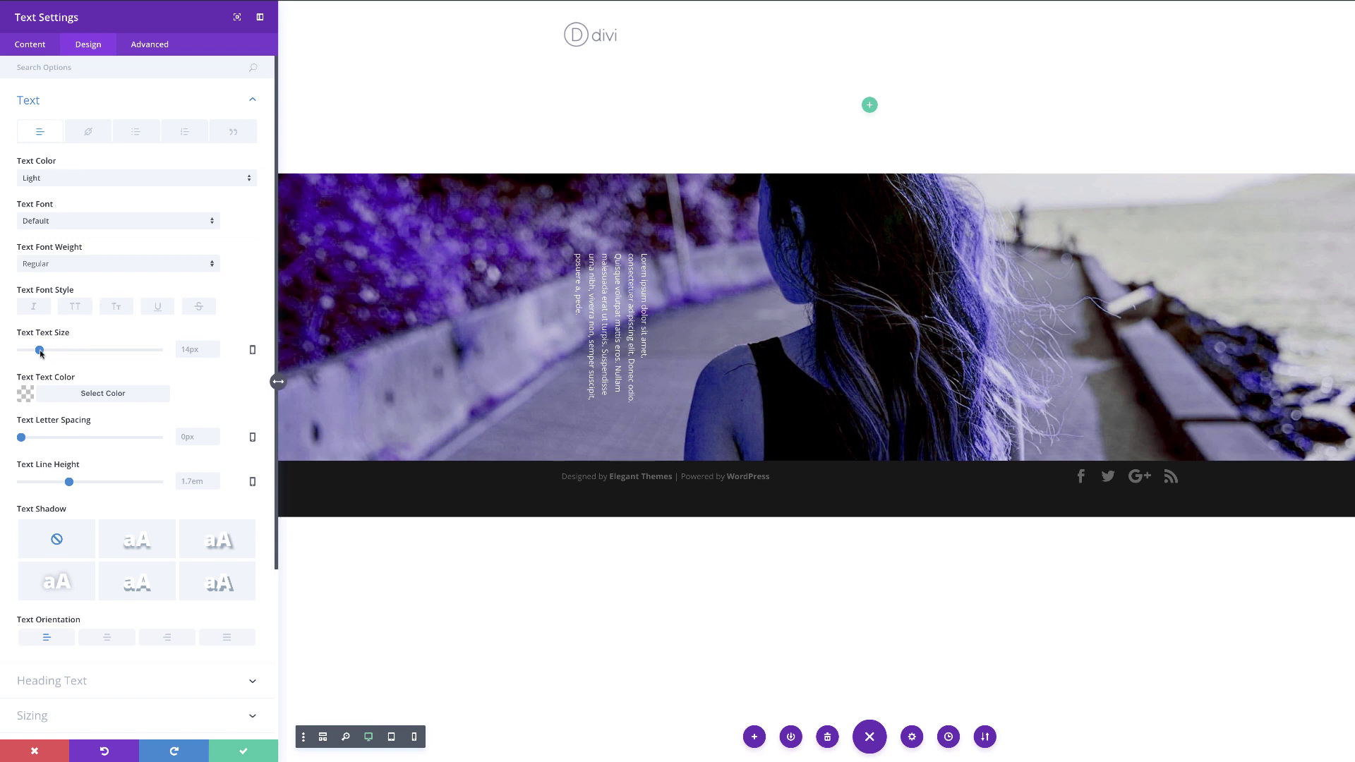
drag(40, 350, 47, 351)
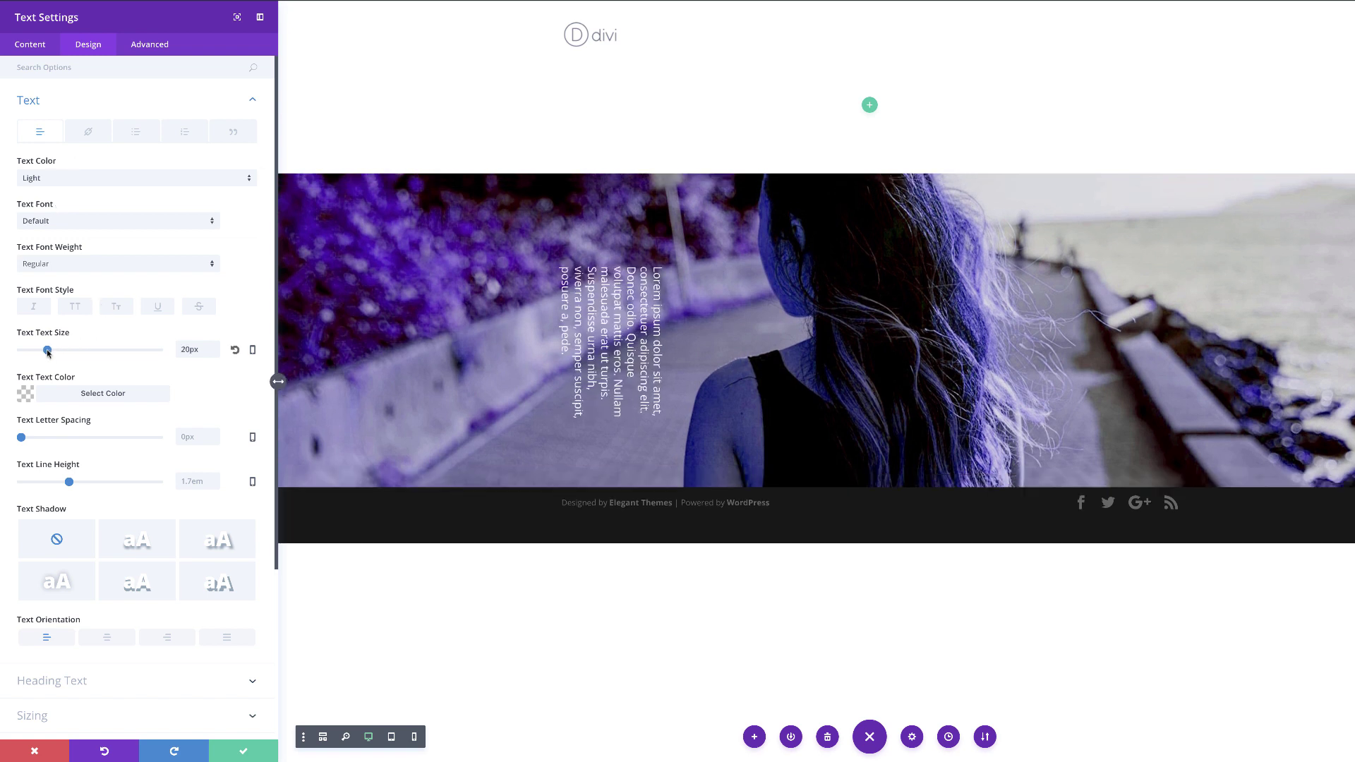
drag(70, 482, 76, 484)
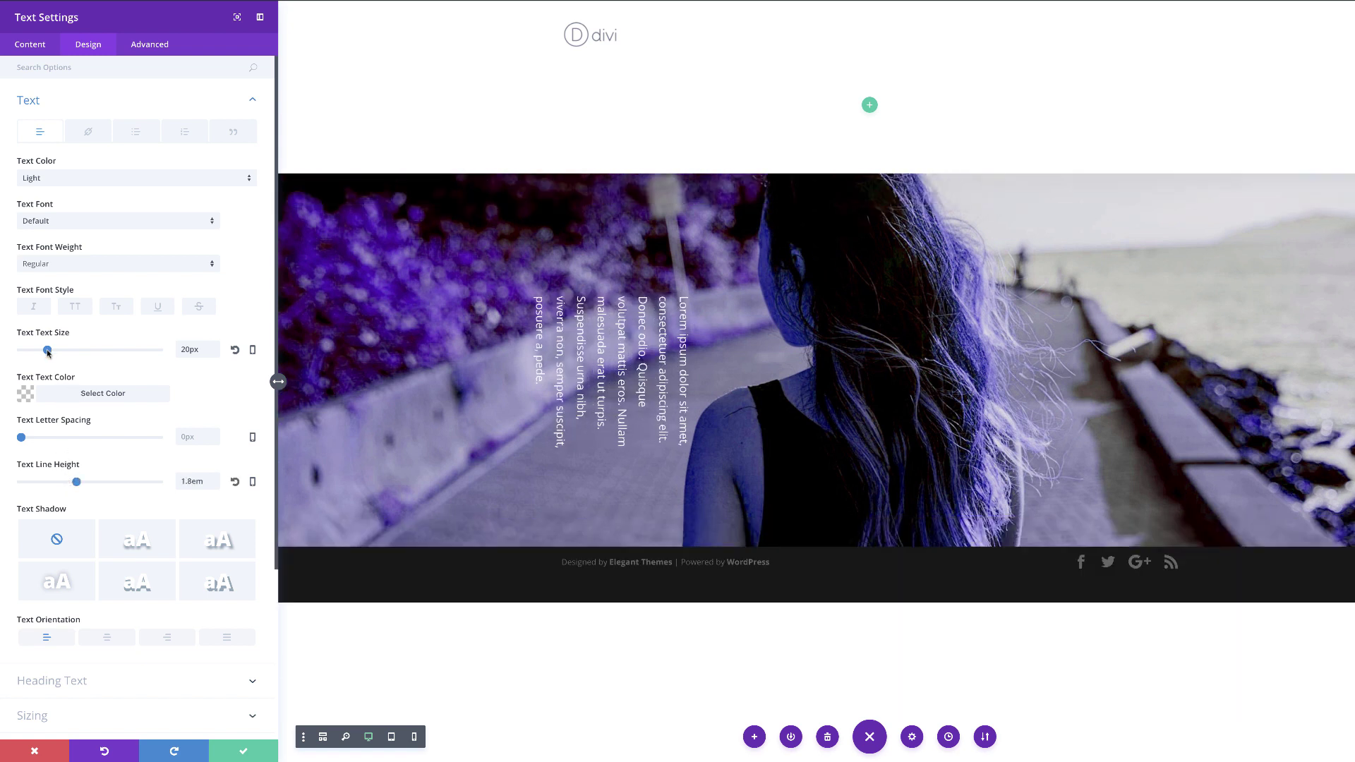
drag(47, 350, 46, 352)
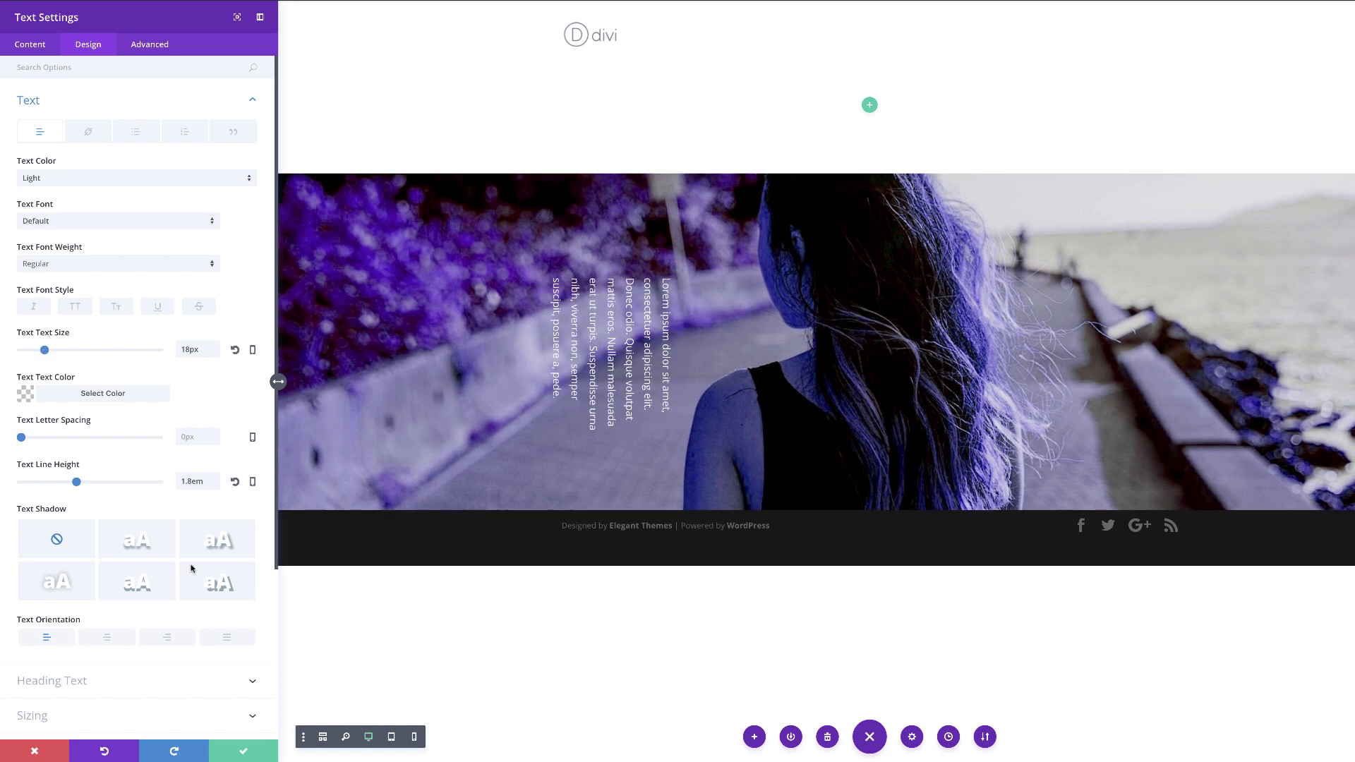
click(243, 751)
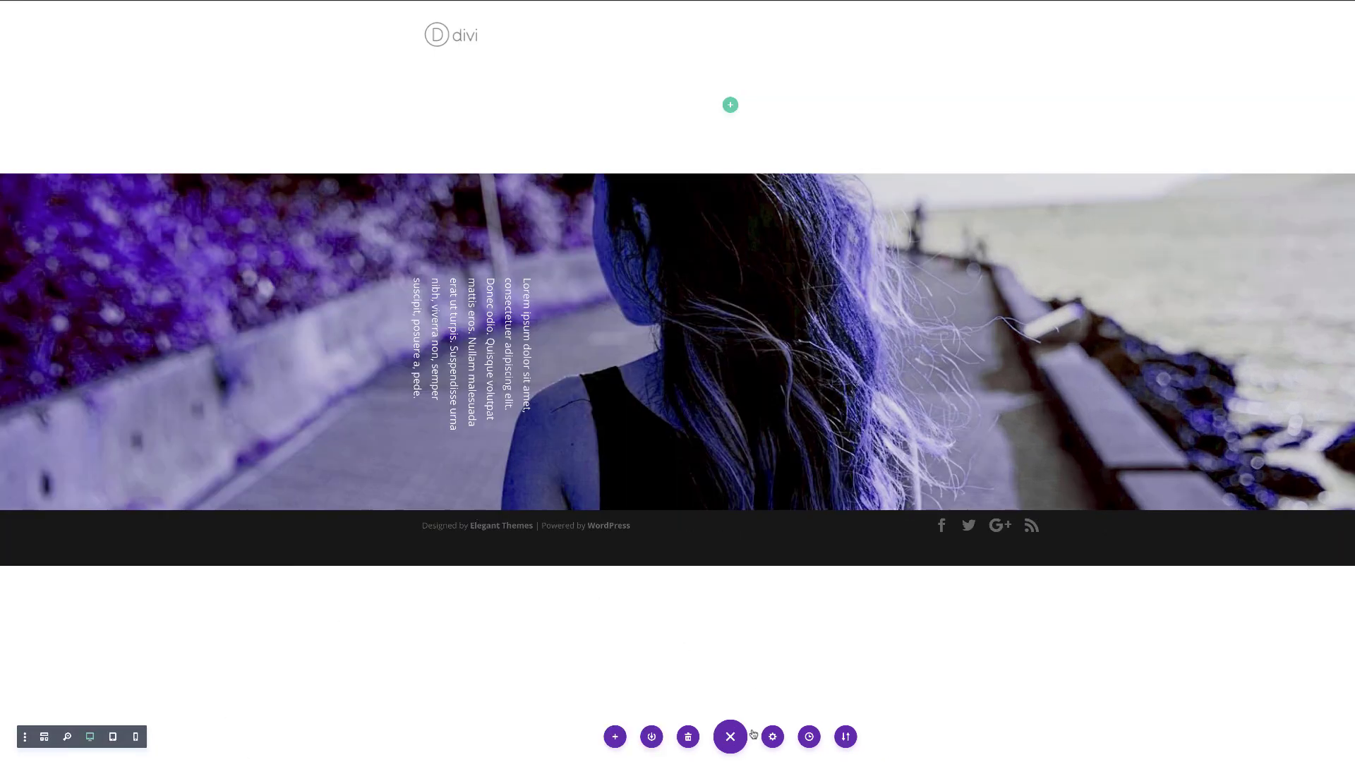
Step: In wireframe view, rename the second column's first Text module Upright and enter "Concert Dates and Times" as its content
click(45, 738)
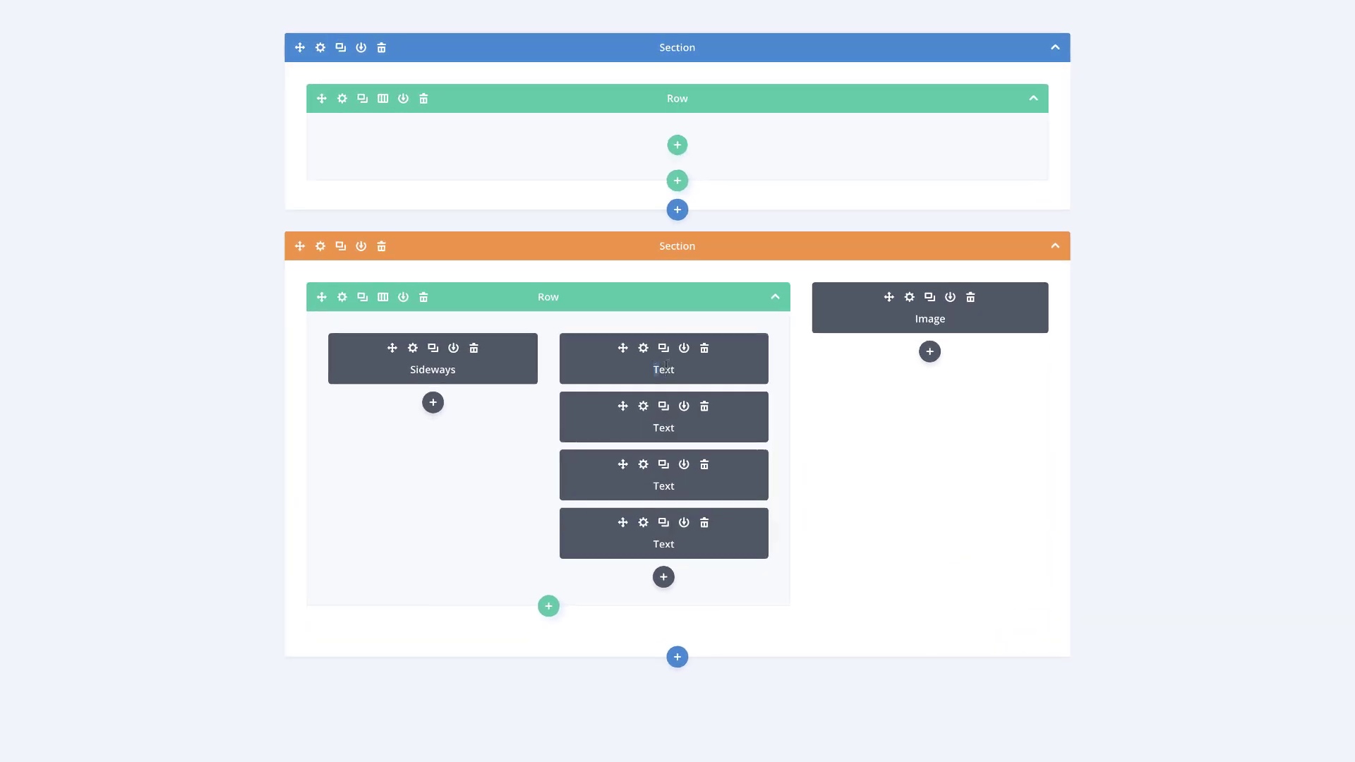
drag(655, 367, 680, 364)
text(Upright)
click(644, 350)
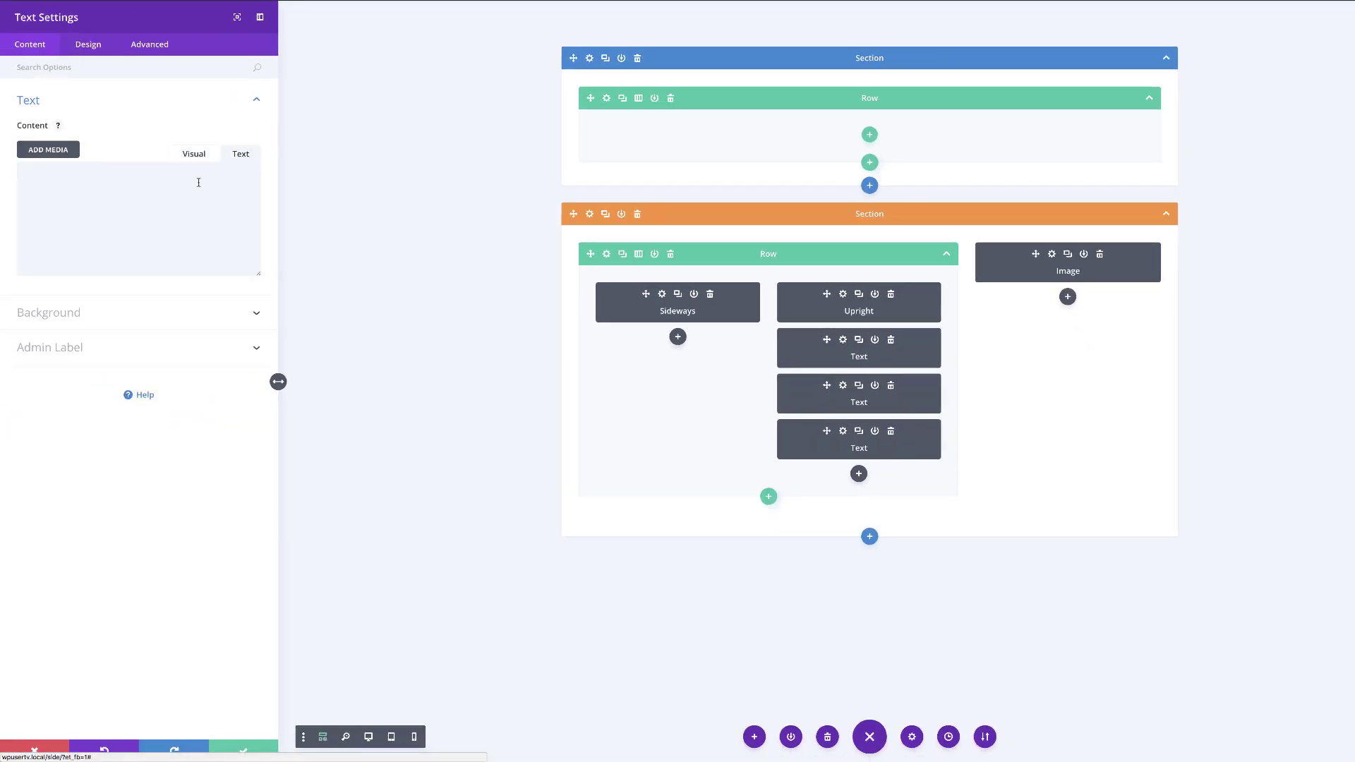
click(125, 193)
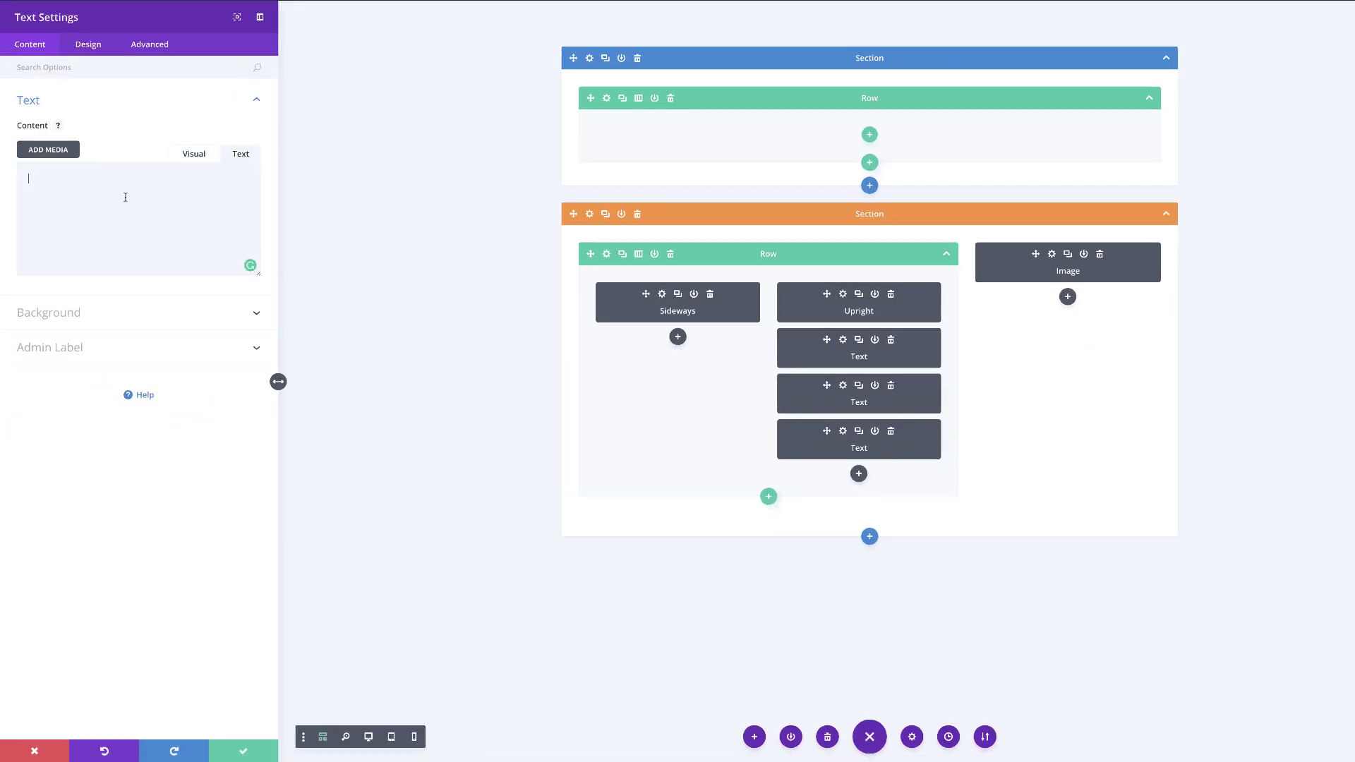
text(Concert Dates and Times)
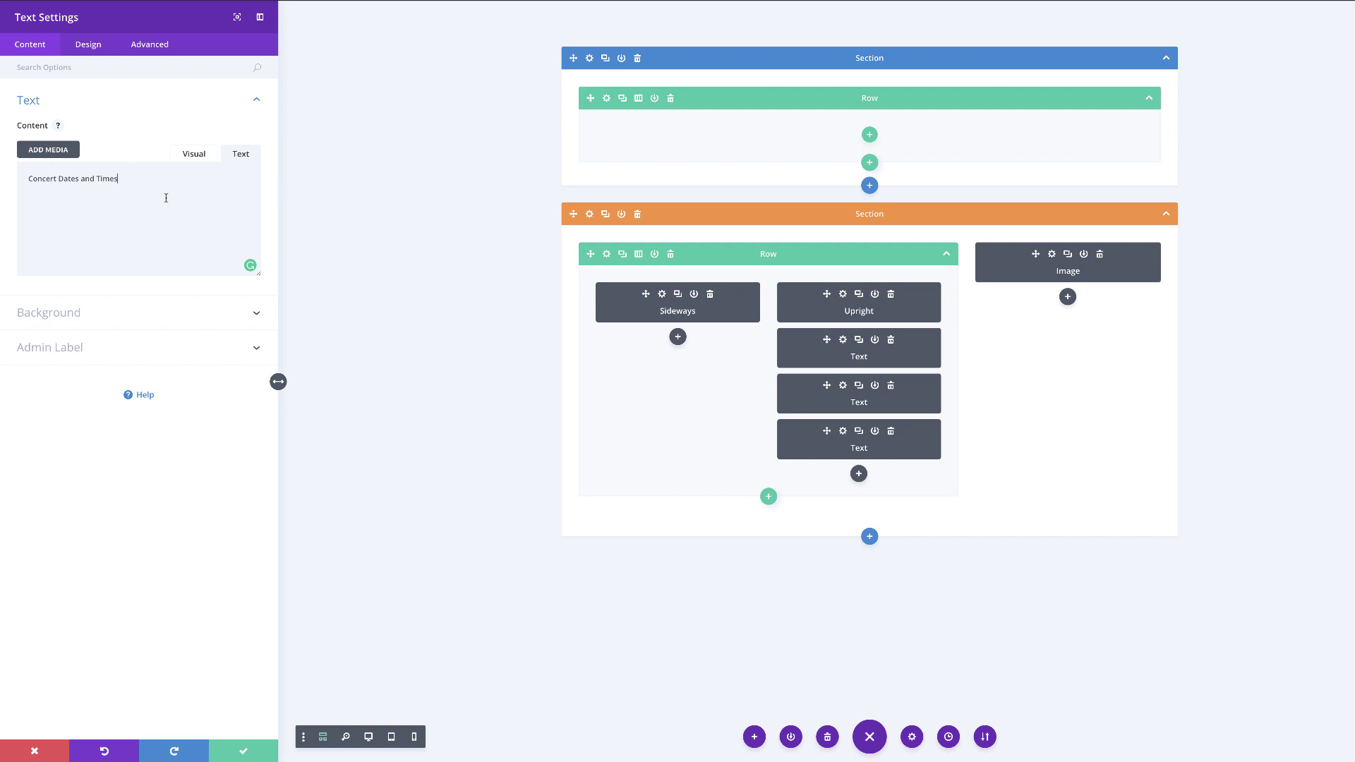
Step: Format "Concert Dates and Times" as Heading 2 in the visual editor
click(188, 164)
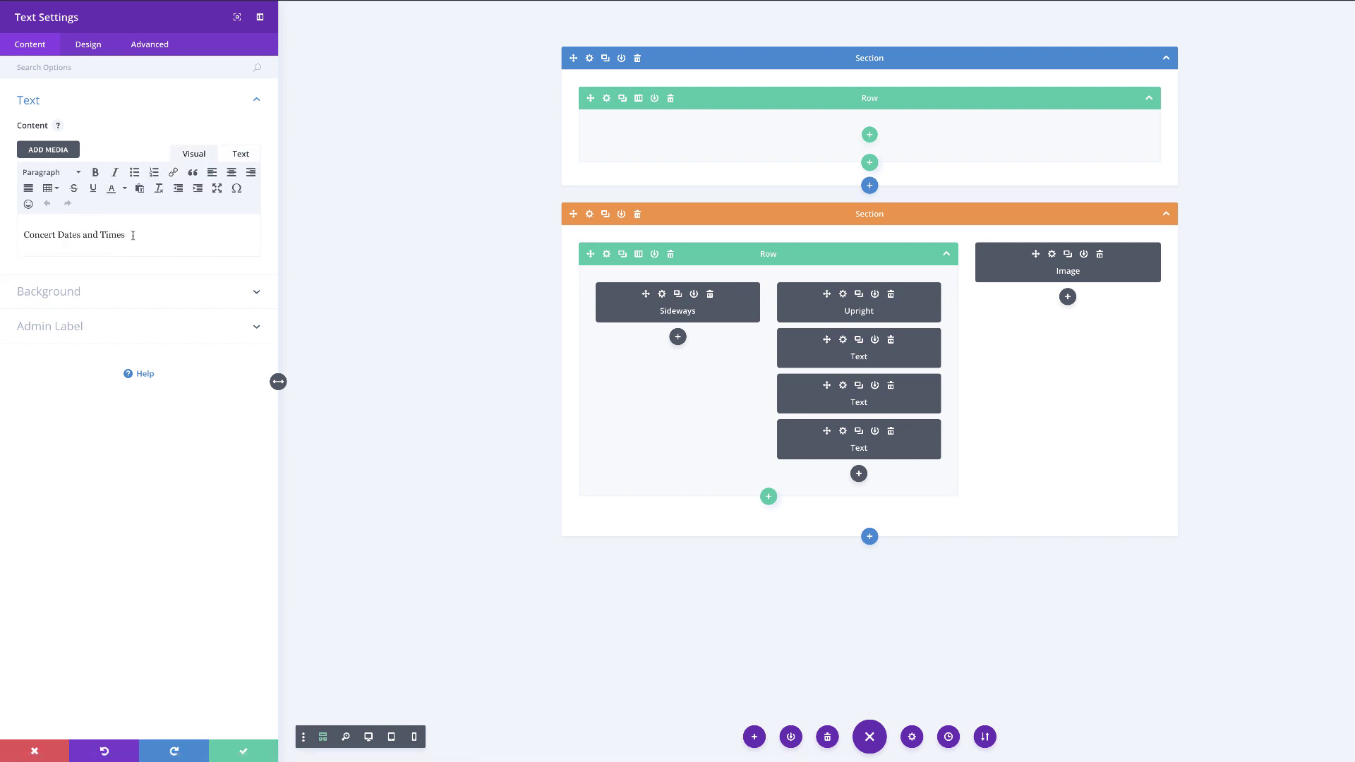
drag(130, 235, 24, 235)
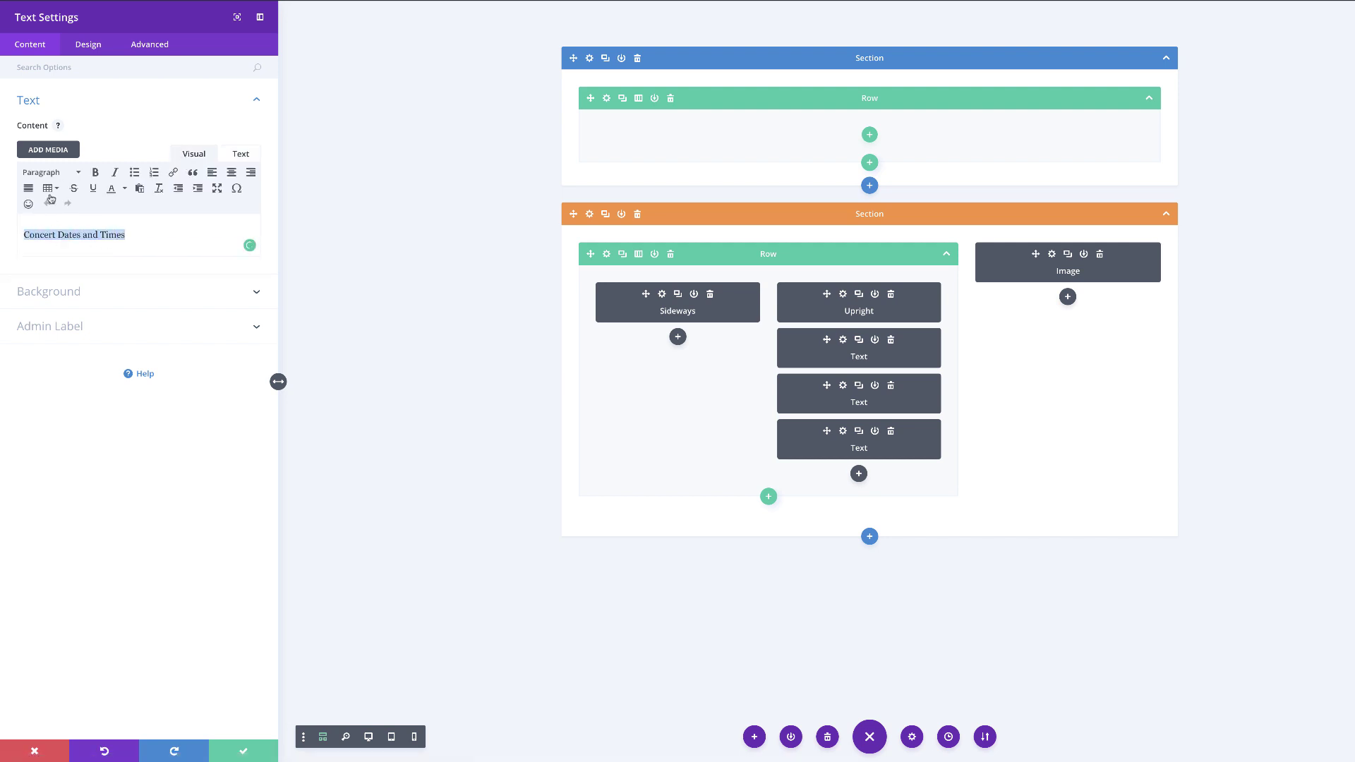
click(76, 174)
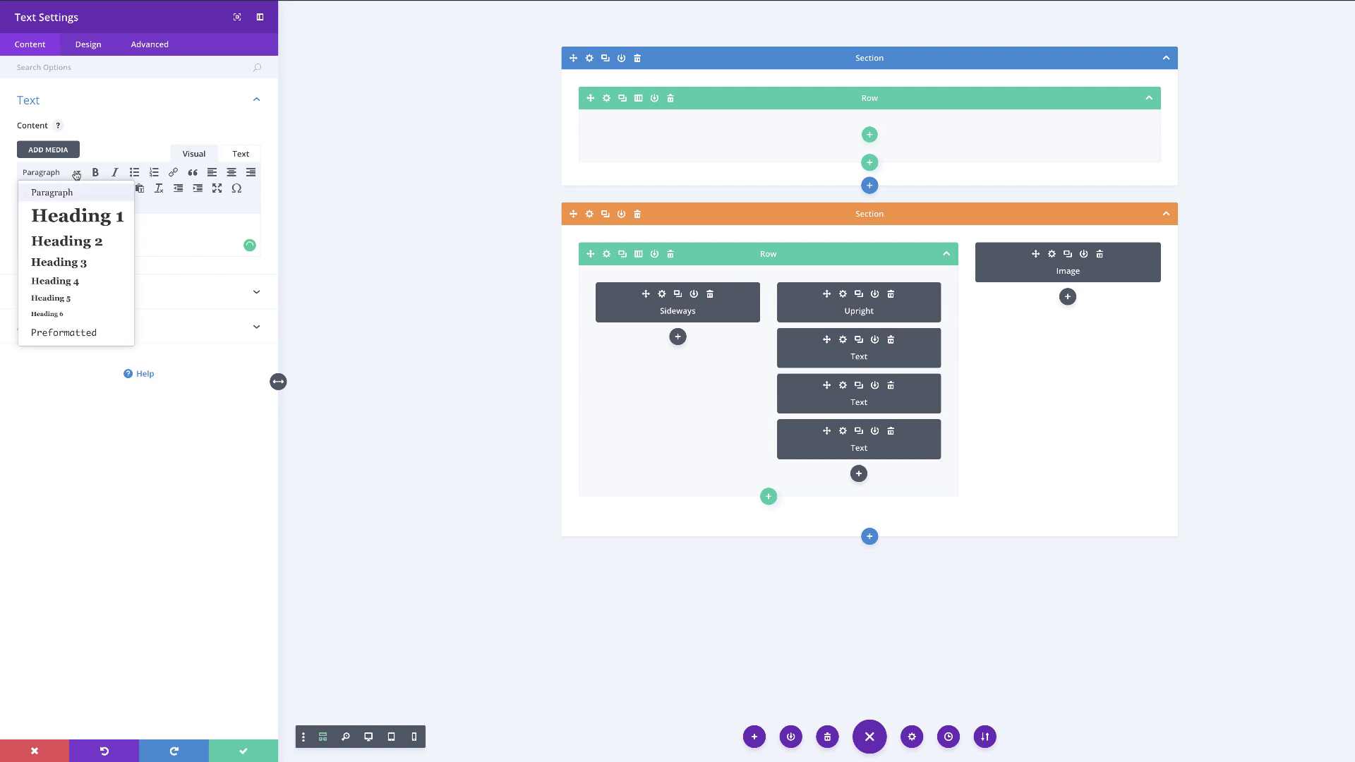
click(82, 242)
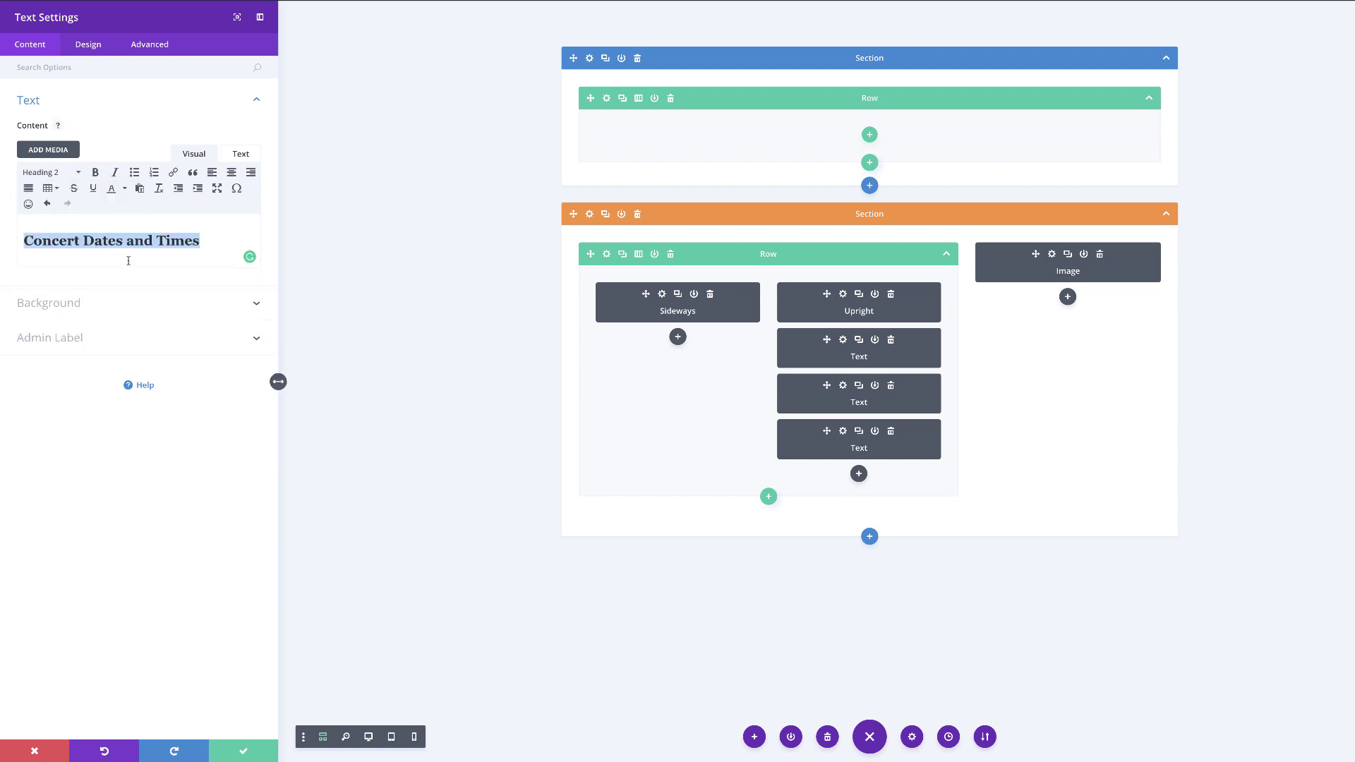
Step: In desktop view, set the Upright module's text color to Light and slightly increase its regular text size
click(368, 737)
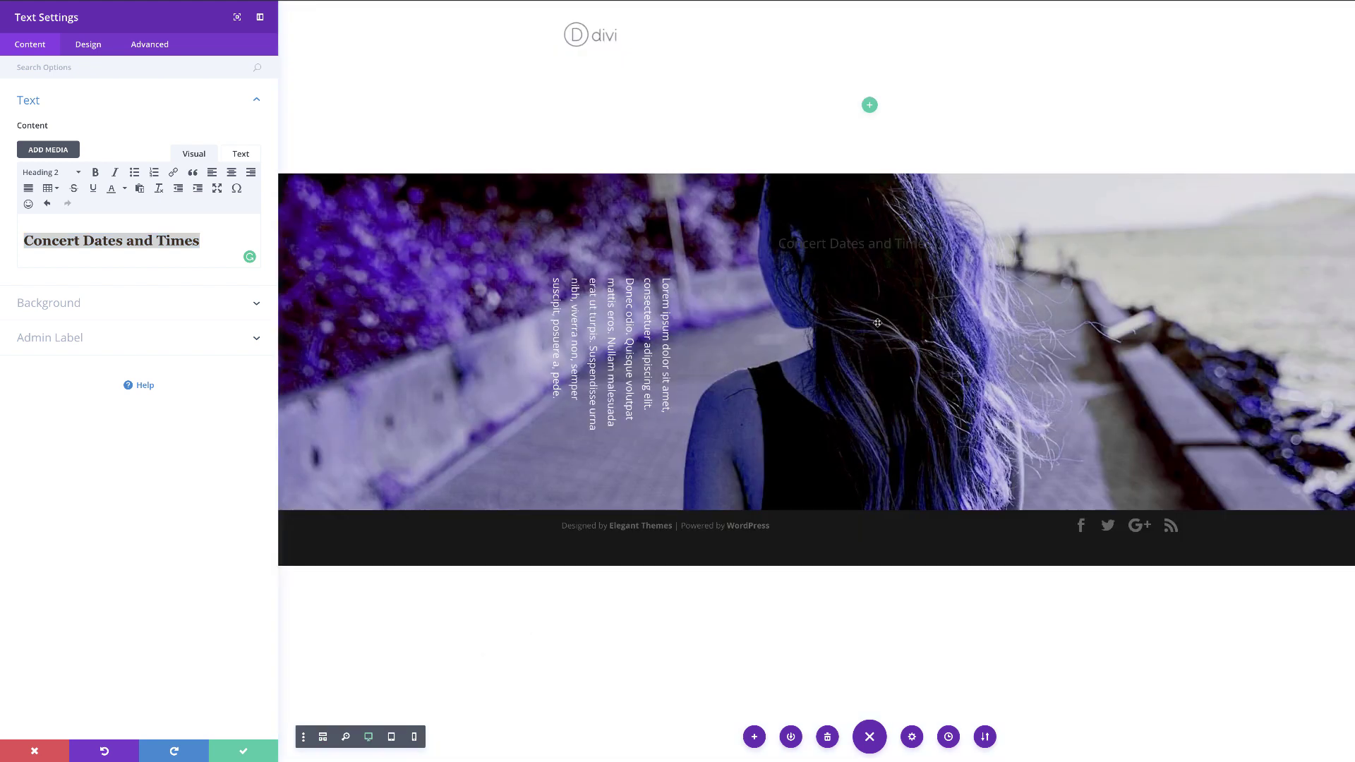
click(90, 44)
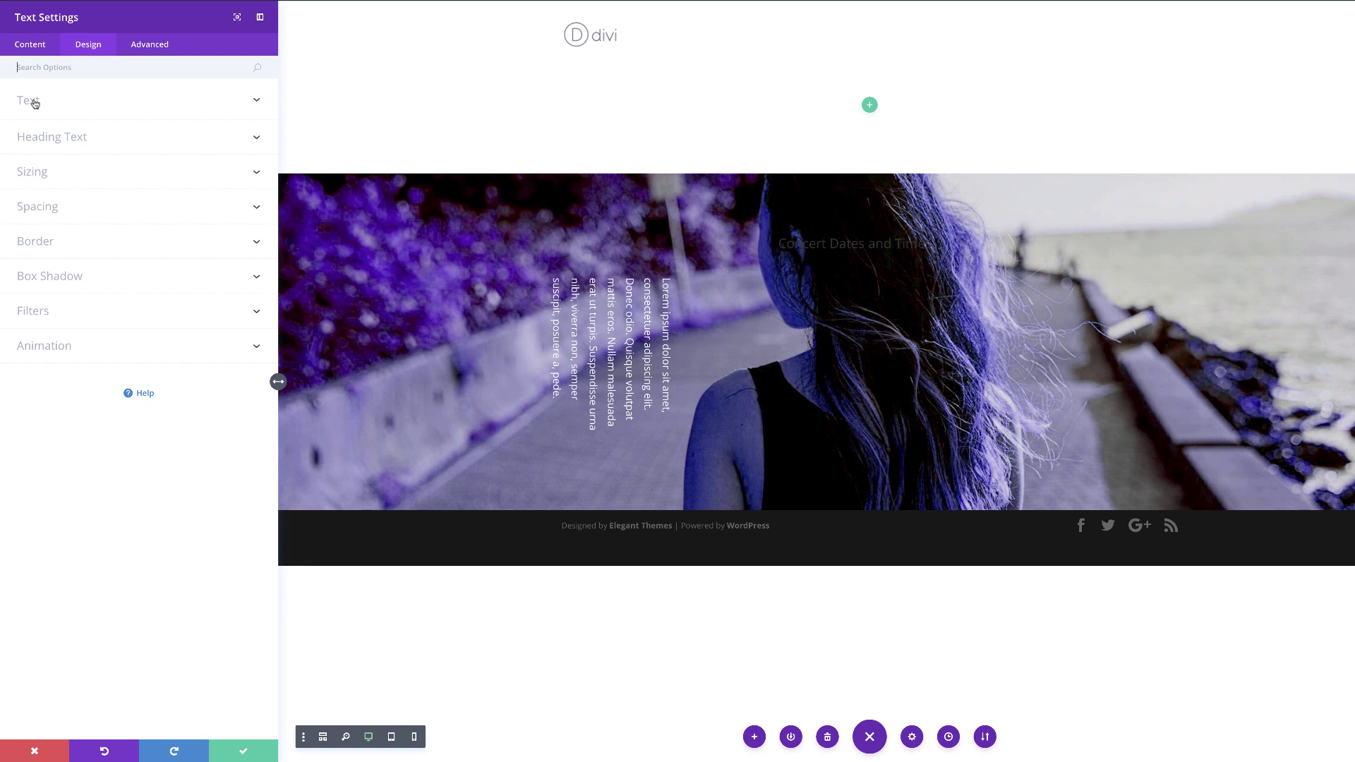
click(76, 137)
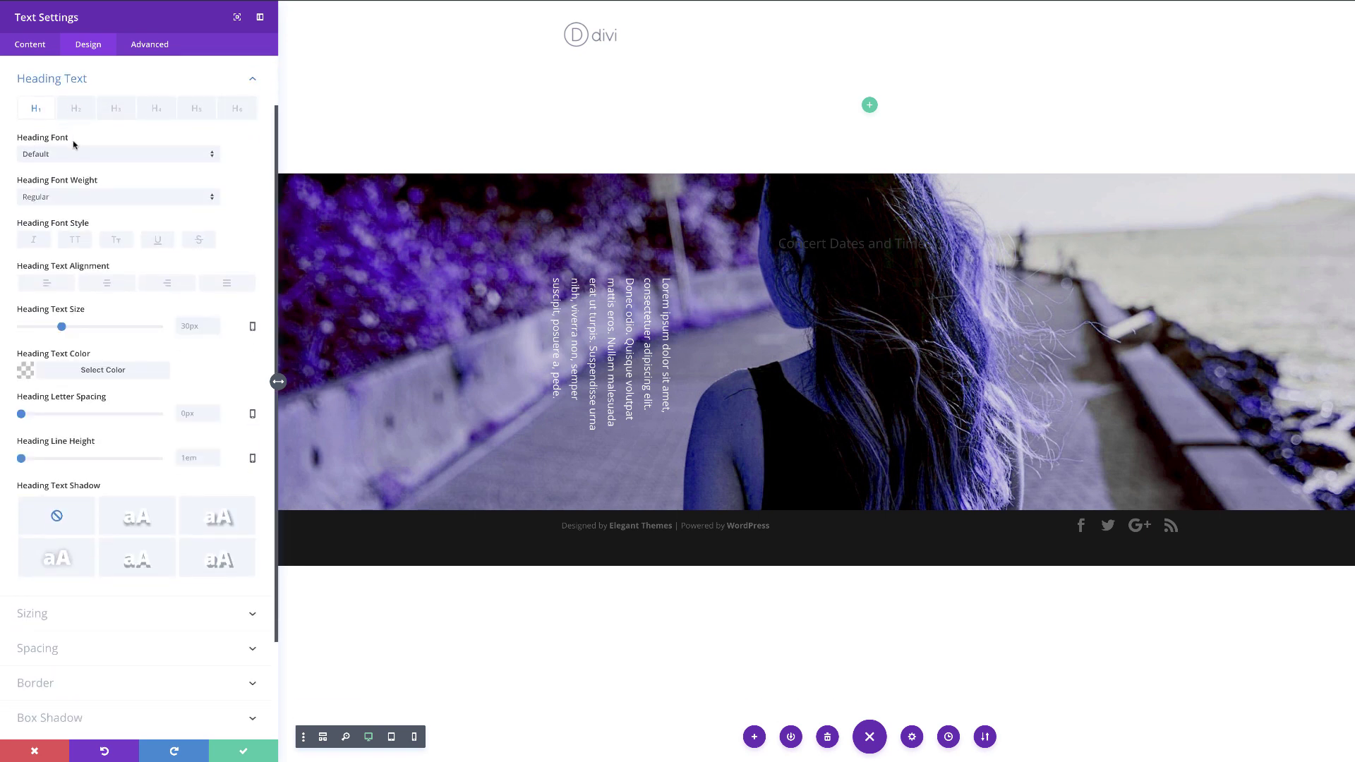
click(42, 46)
click(92, 46)
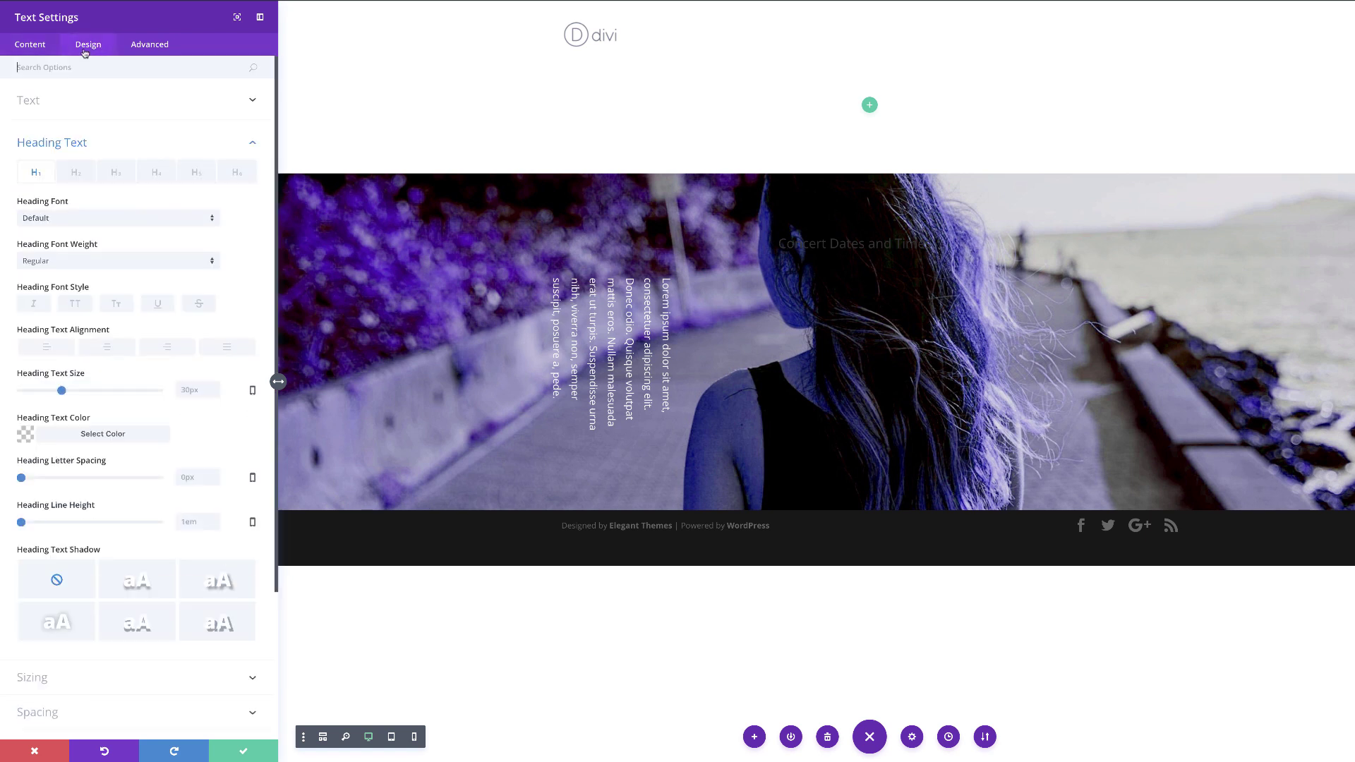
click(48, 110)
click(40, 180)
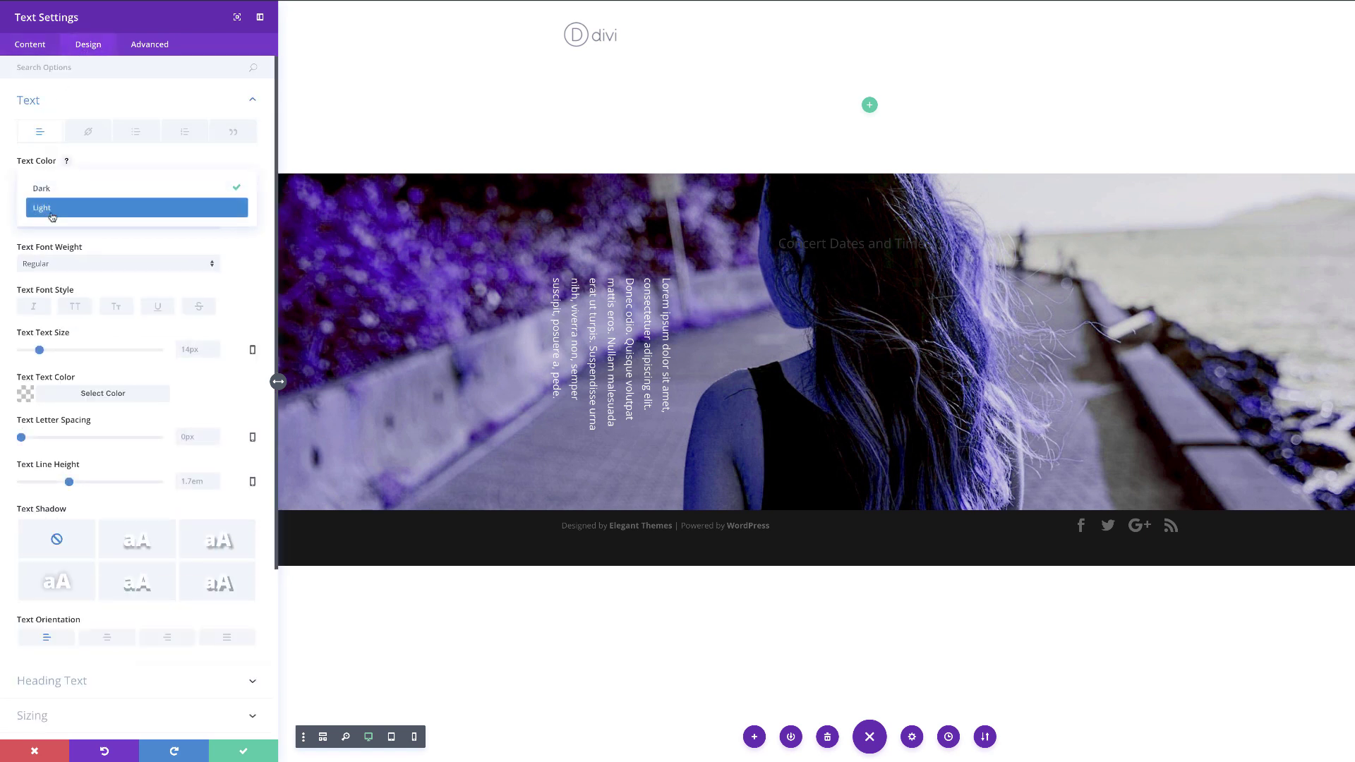
click(46, 206)
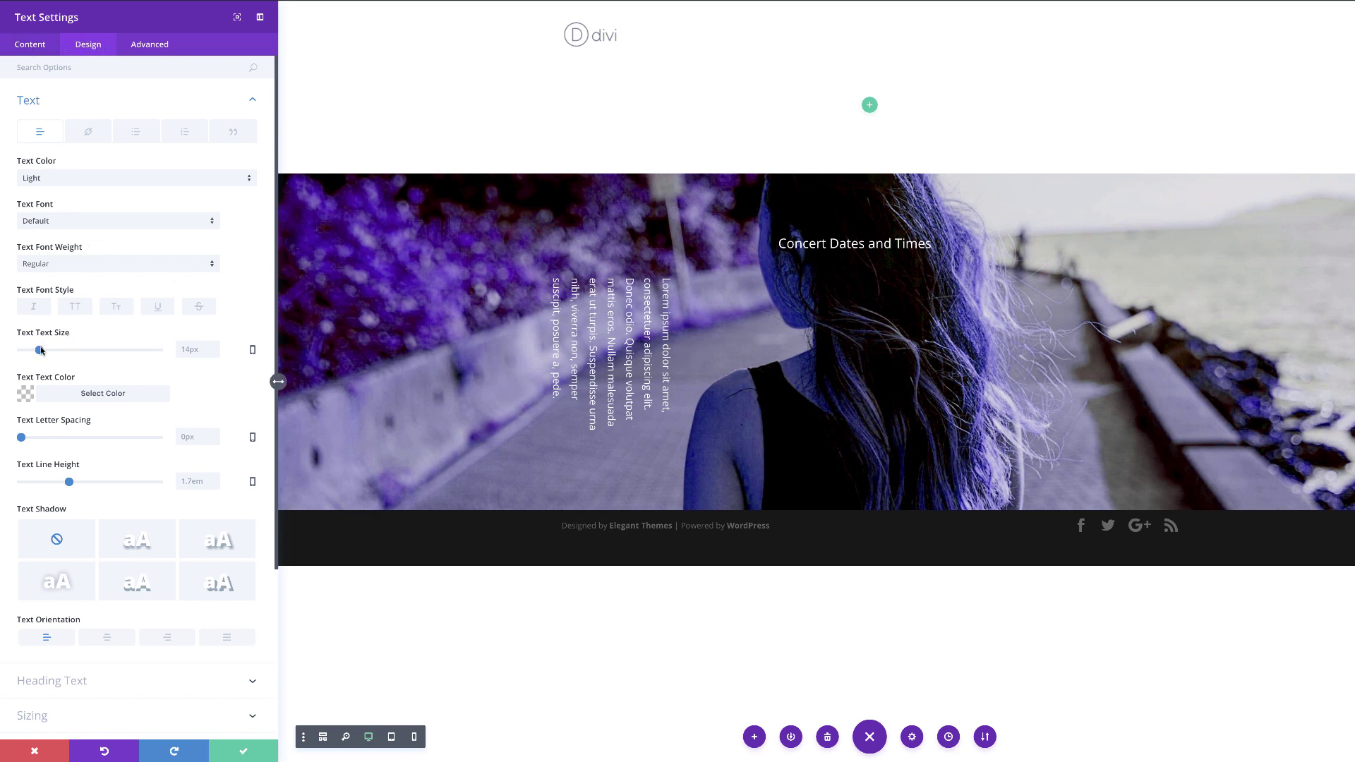
drag(40, 349, 52, 349)
Step: Set the Upright module's Heading 2 text size to 53px, increase its line height, and save the module
scroll(115, 529, down, 2)
click(71, 532)
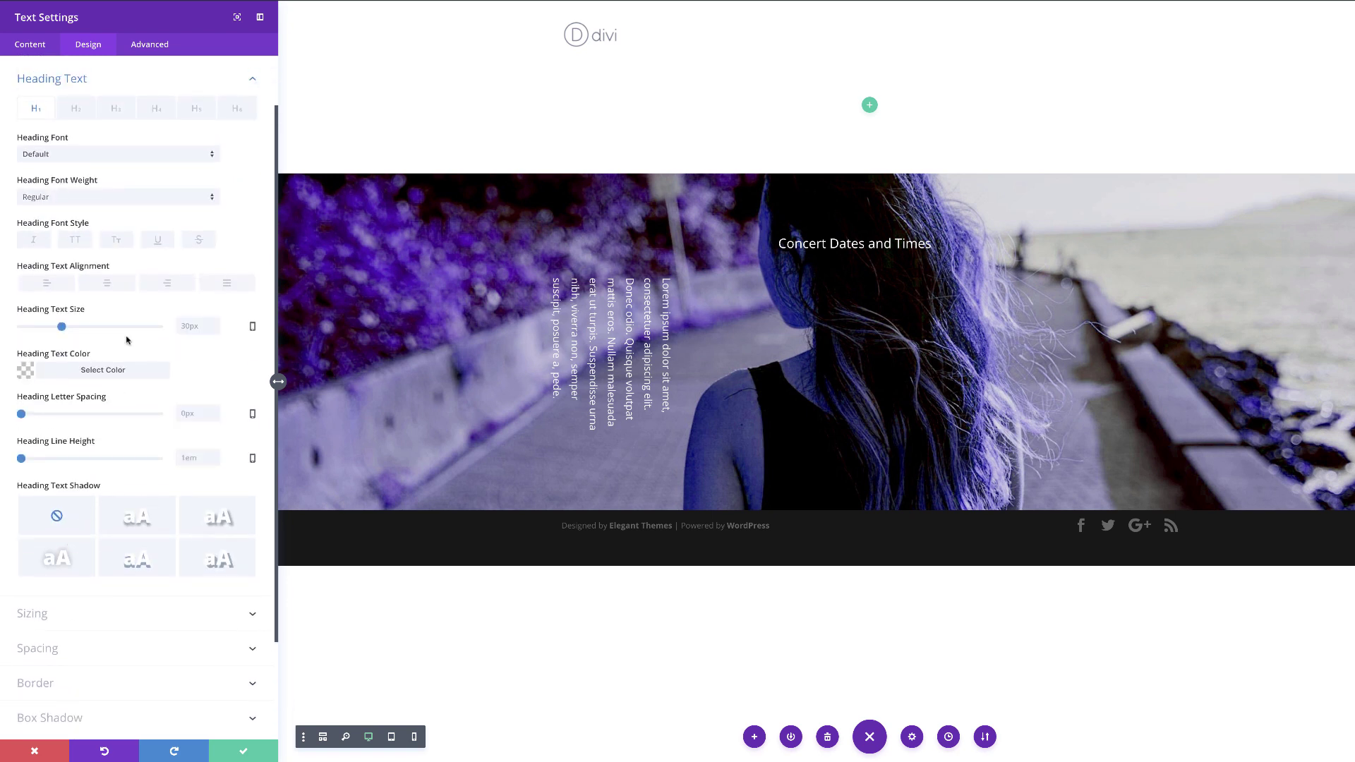
click(76, 108)
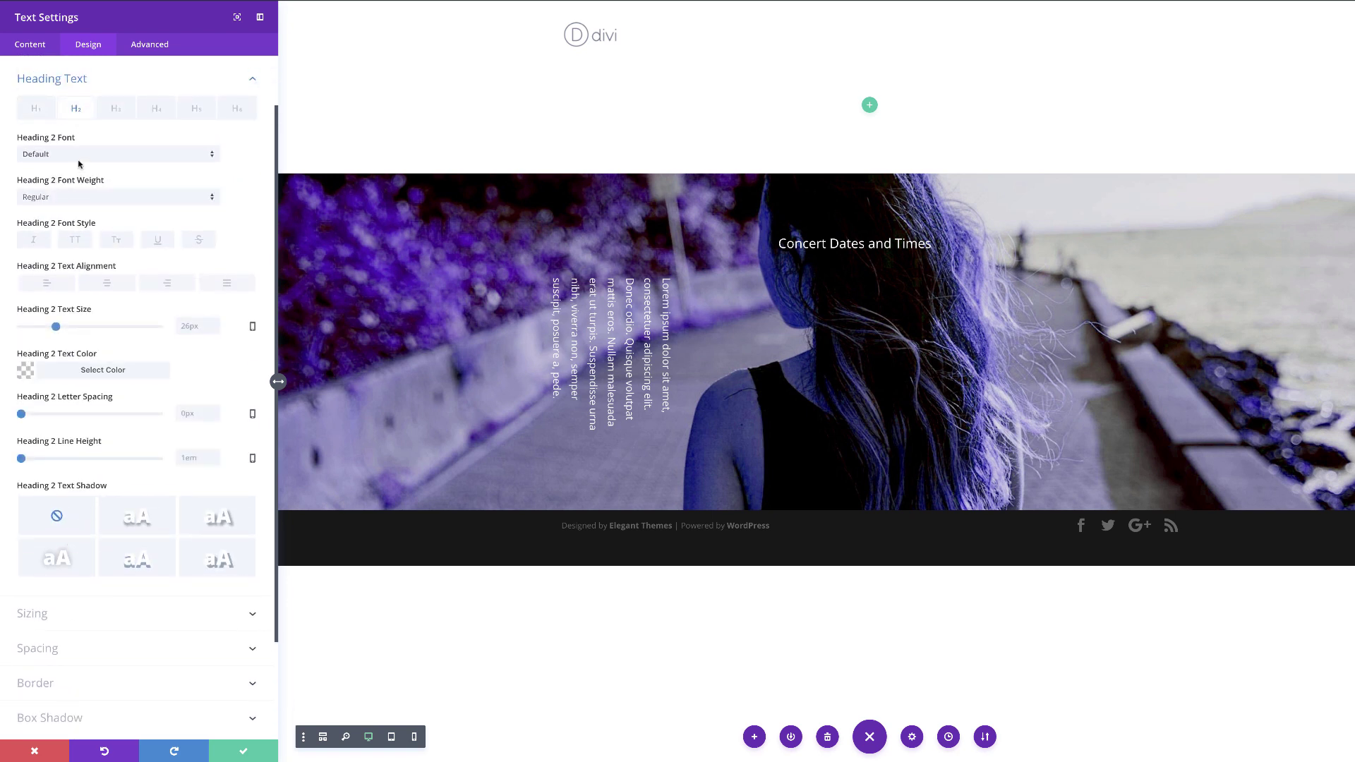
drag(56, 326, 93, 326)
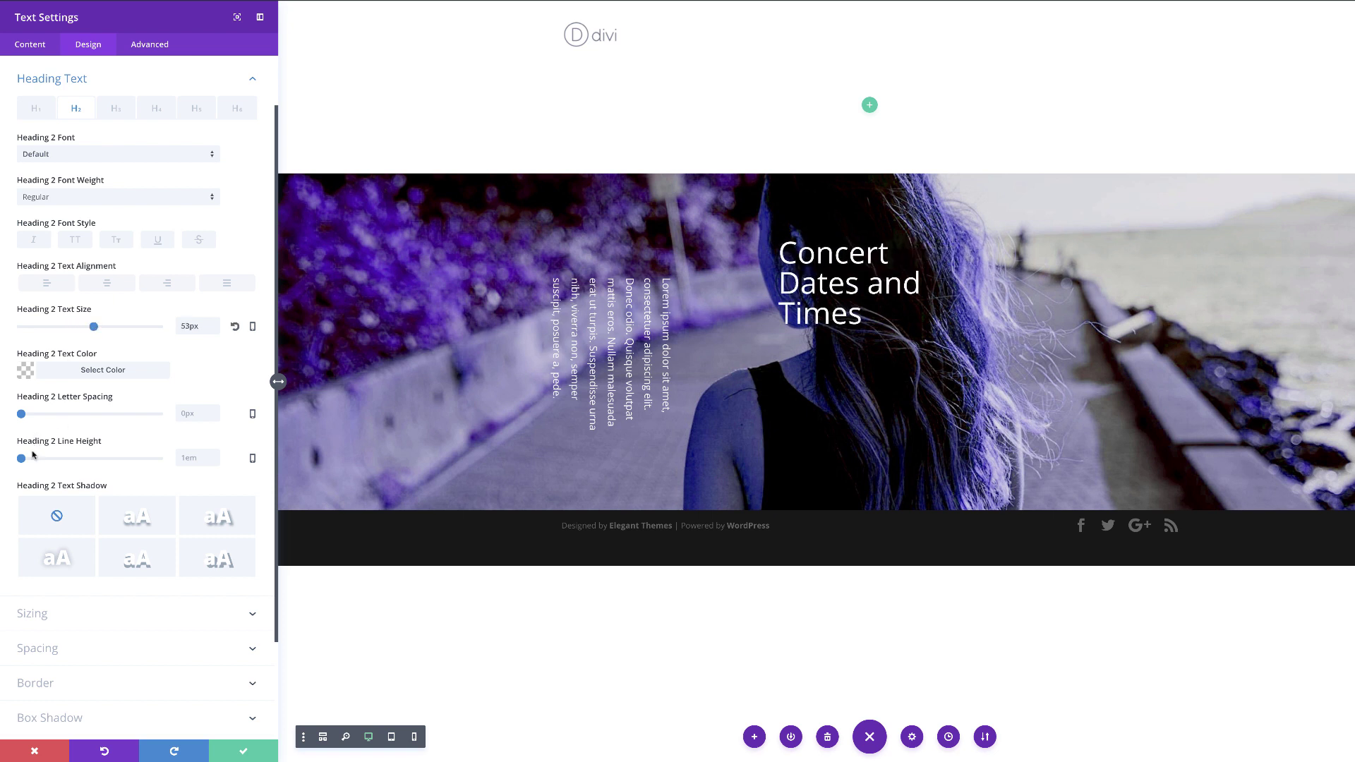
drag(22, 458, 48, 458)
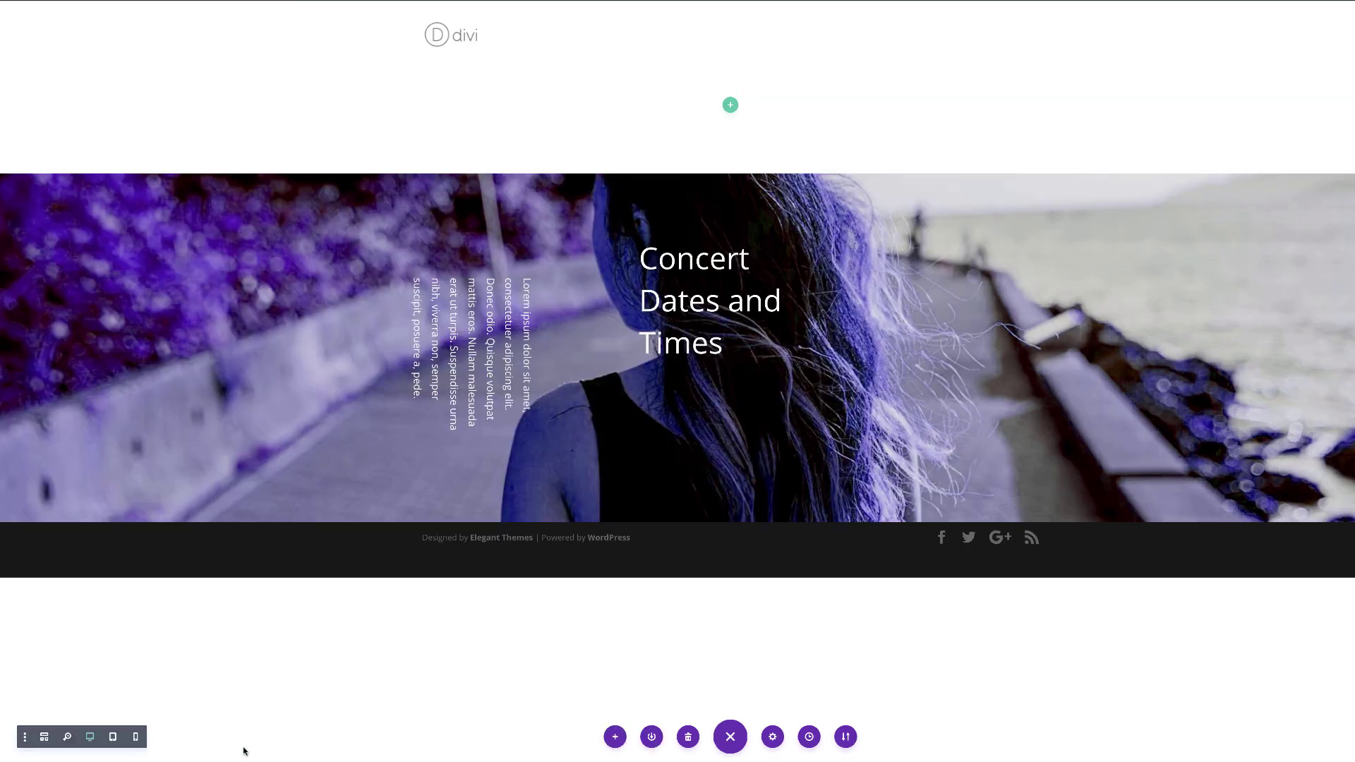
click(243, 750)
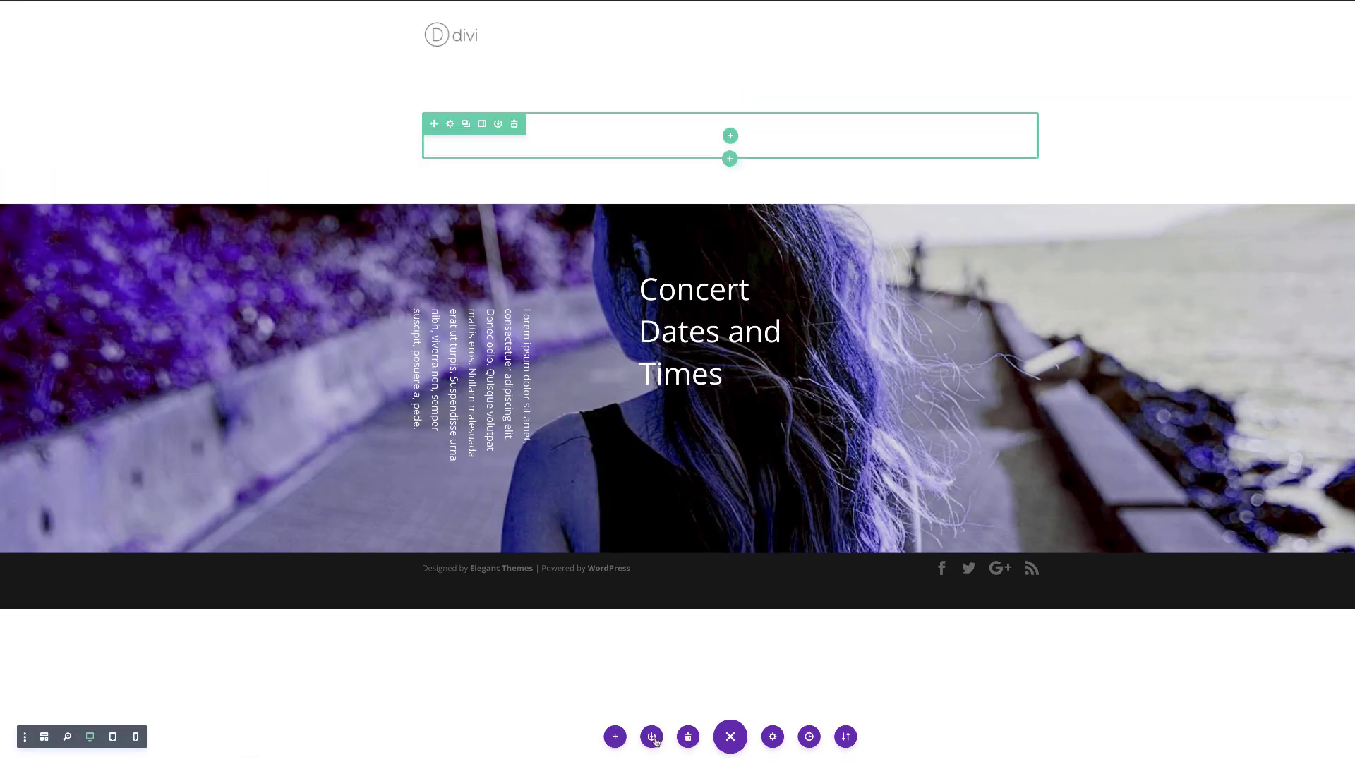
Step: In wireframe view, rename the Text module below Upright vertical and enter MARCH, APRIL and MAY on separate lines in its plain text editor
click(44, 736)
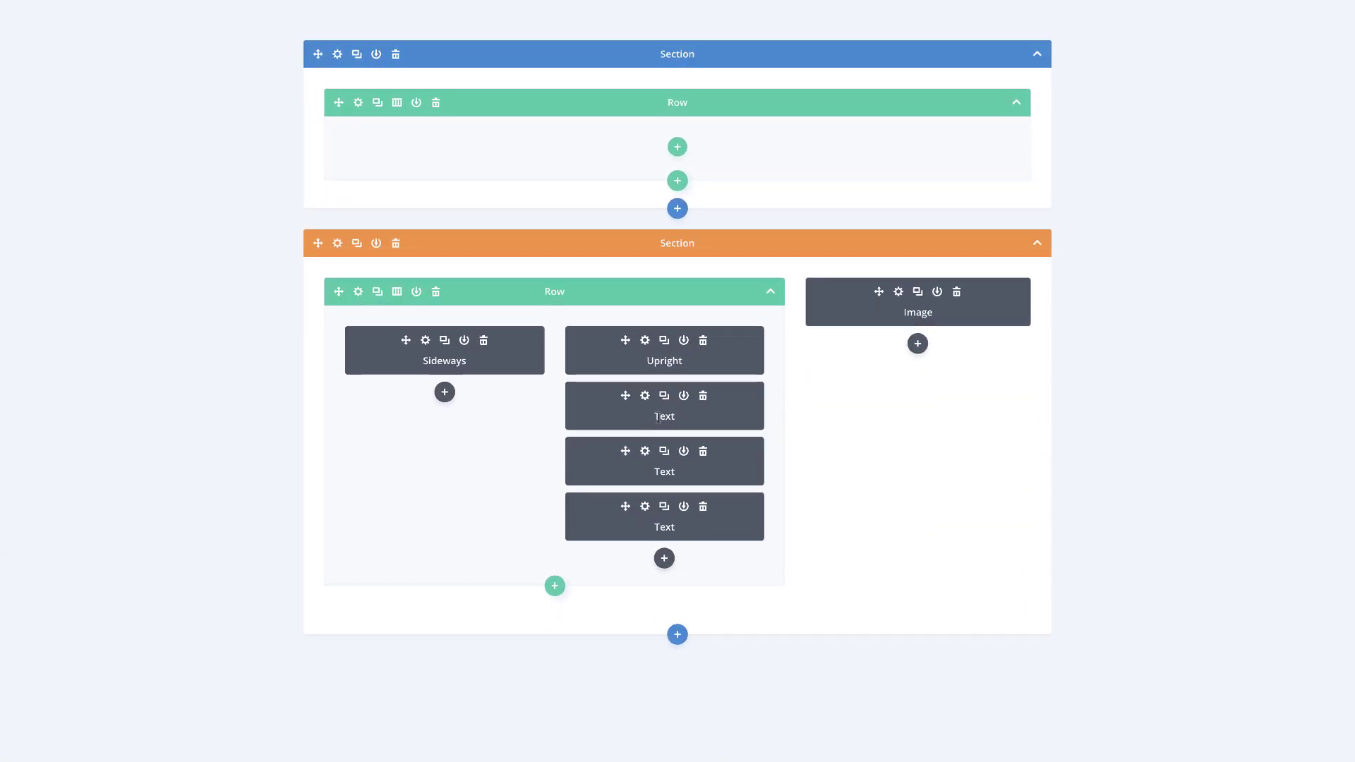
double_click(658, 417)
text(vertical)
click(709, 450)
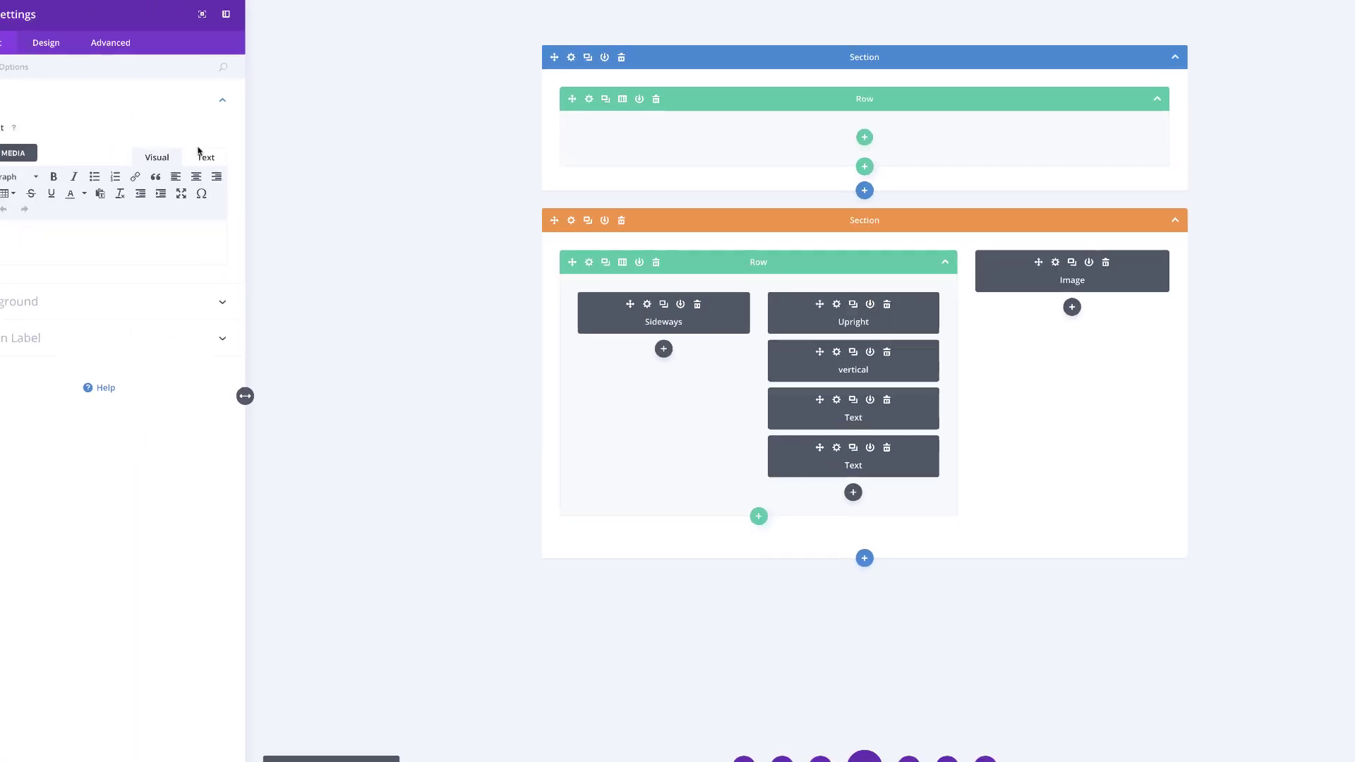
click(204, 154)
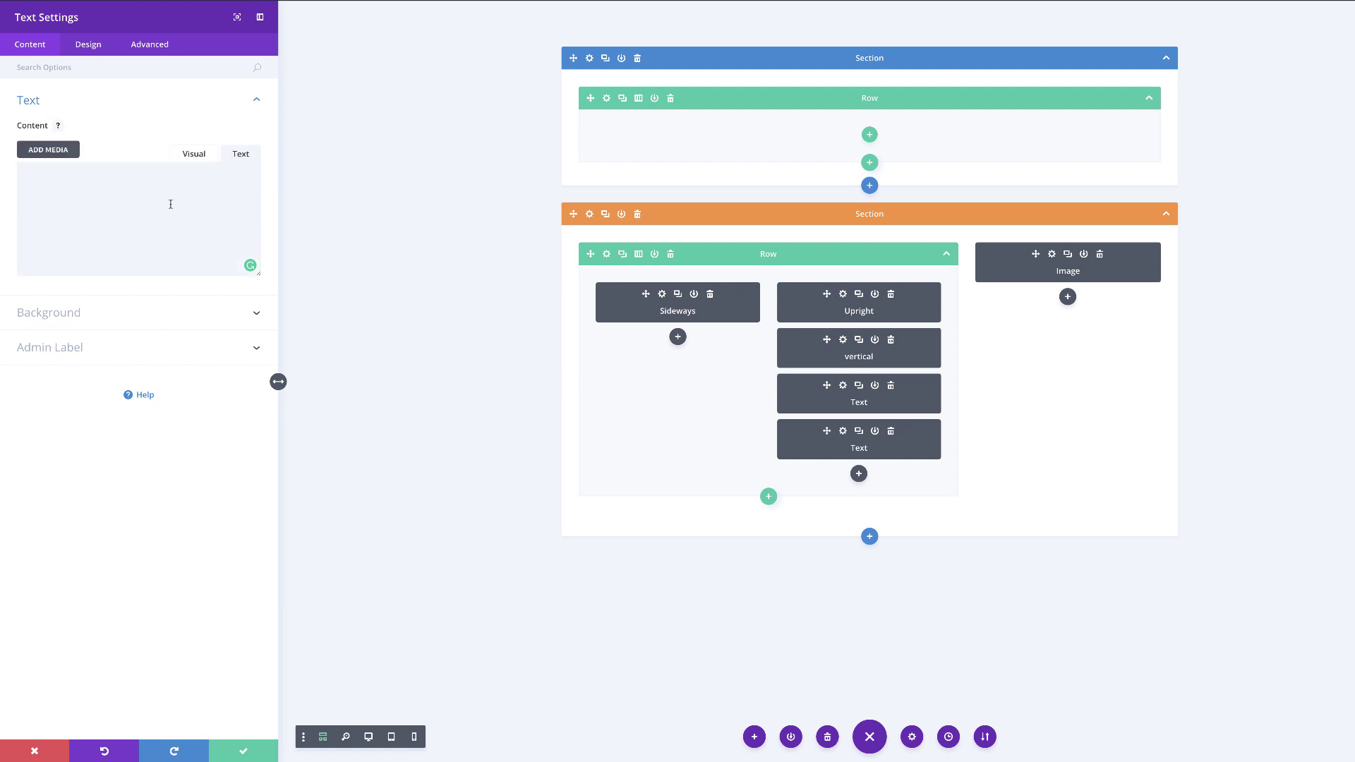
text(MARCH APRIL MAY)
Step: Assign the CSS class vertical-yellow to the vertical module, preview it in desktop view, and save it
click(154, 46)
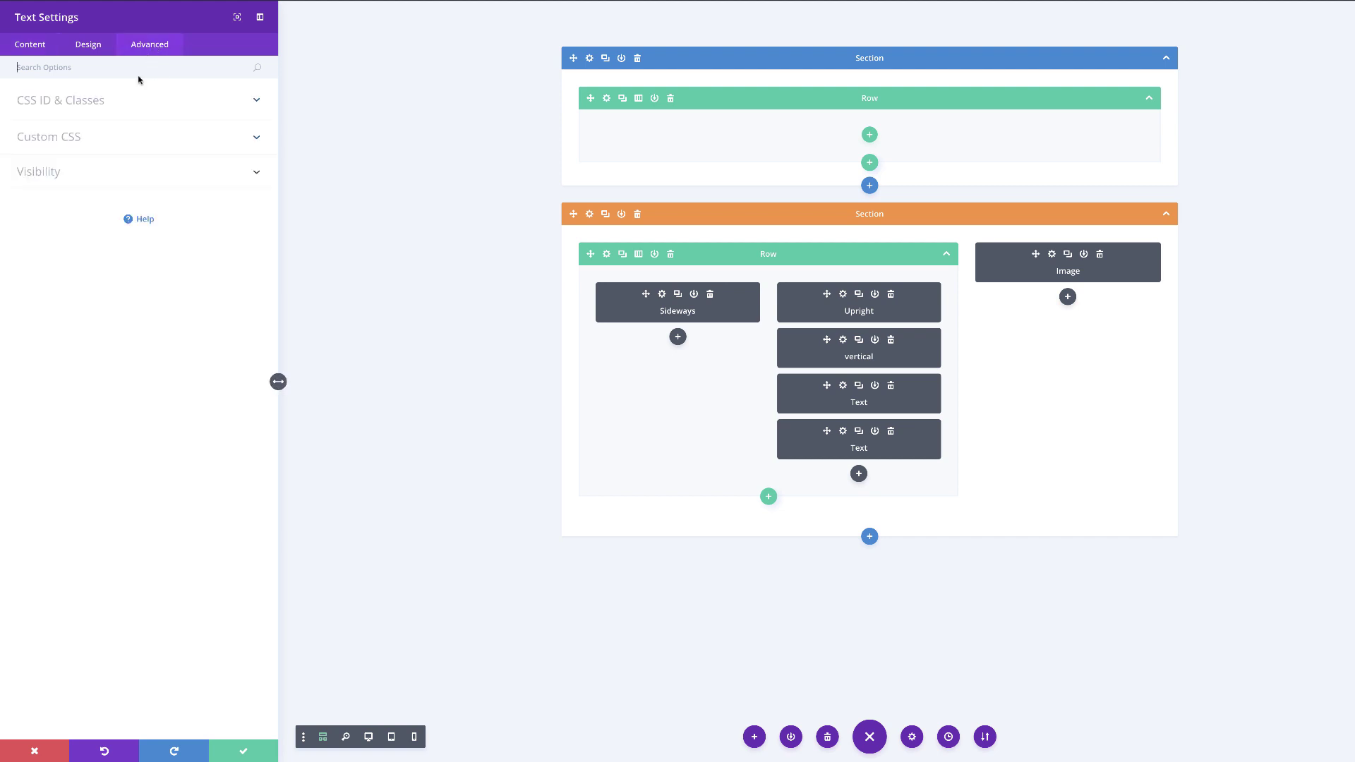
click(90, 107)
click(46, 186)
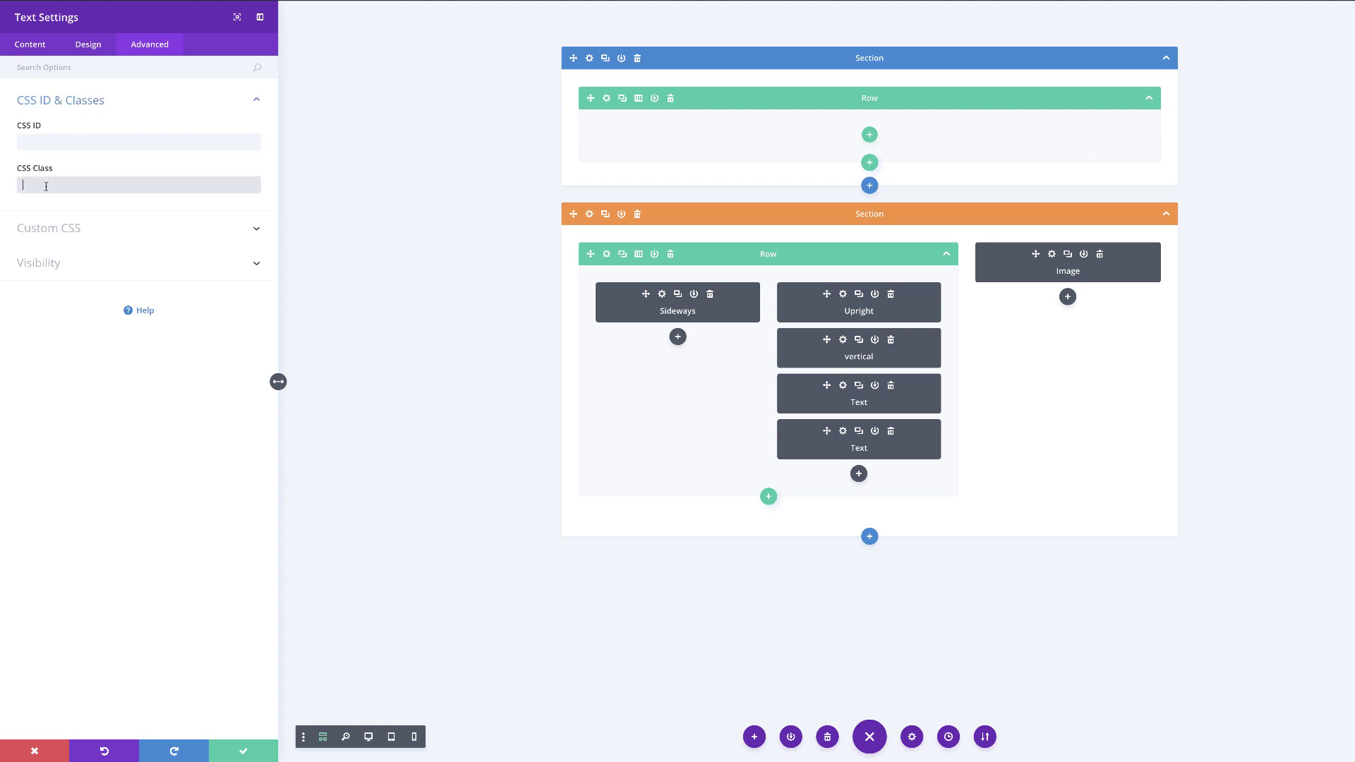
text(vertical-yellow)
click(297, 504)
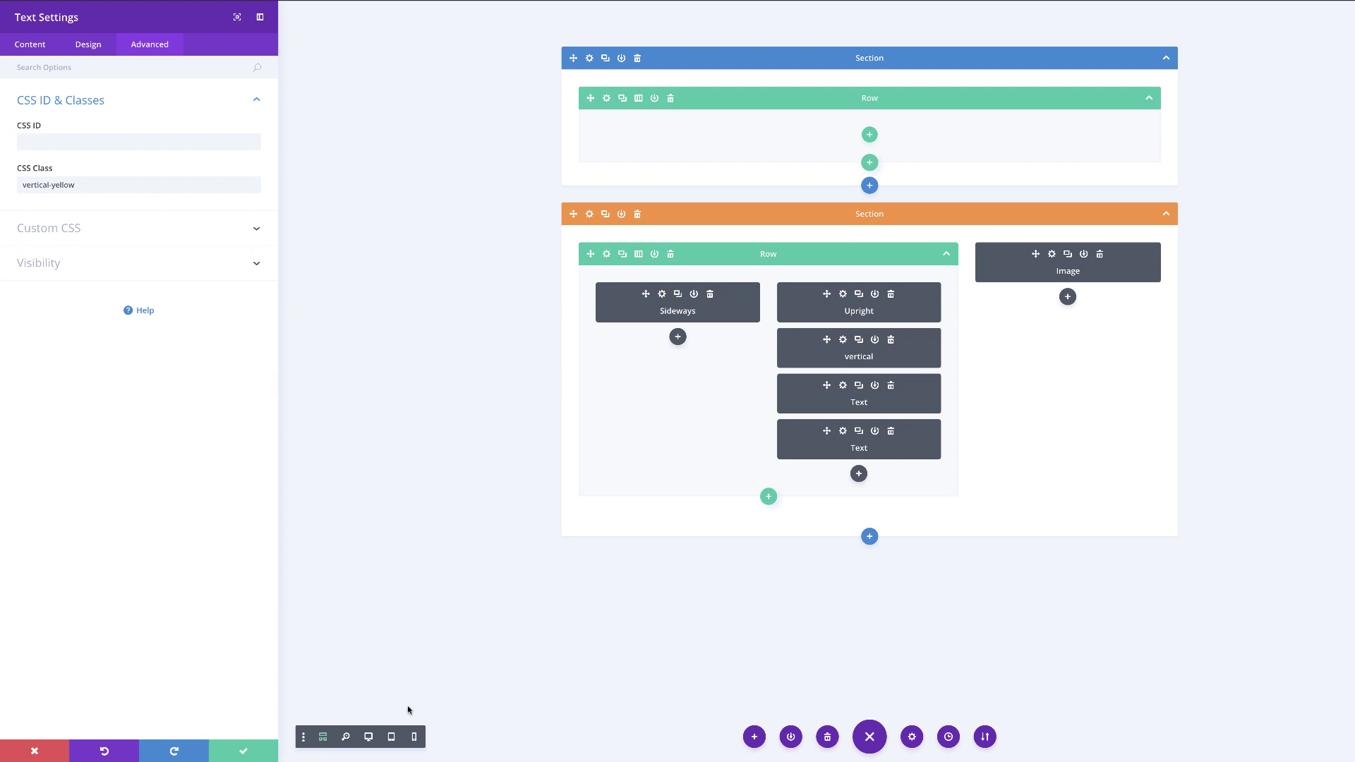
click(369, 738)
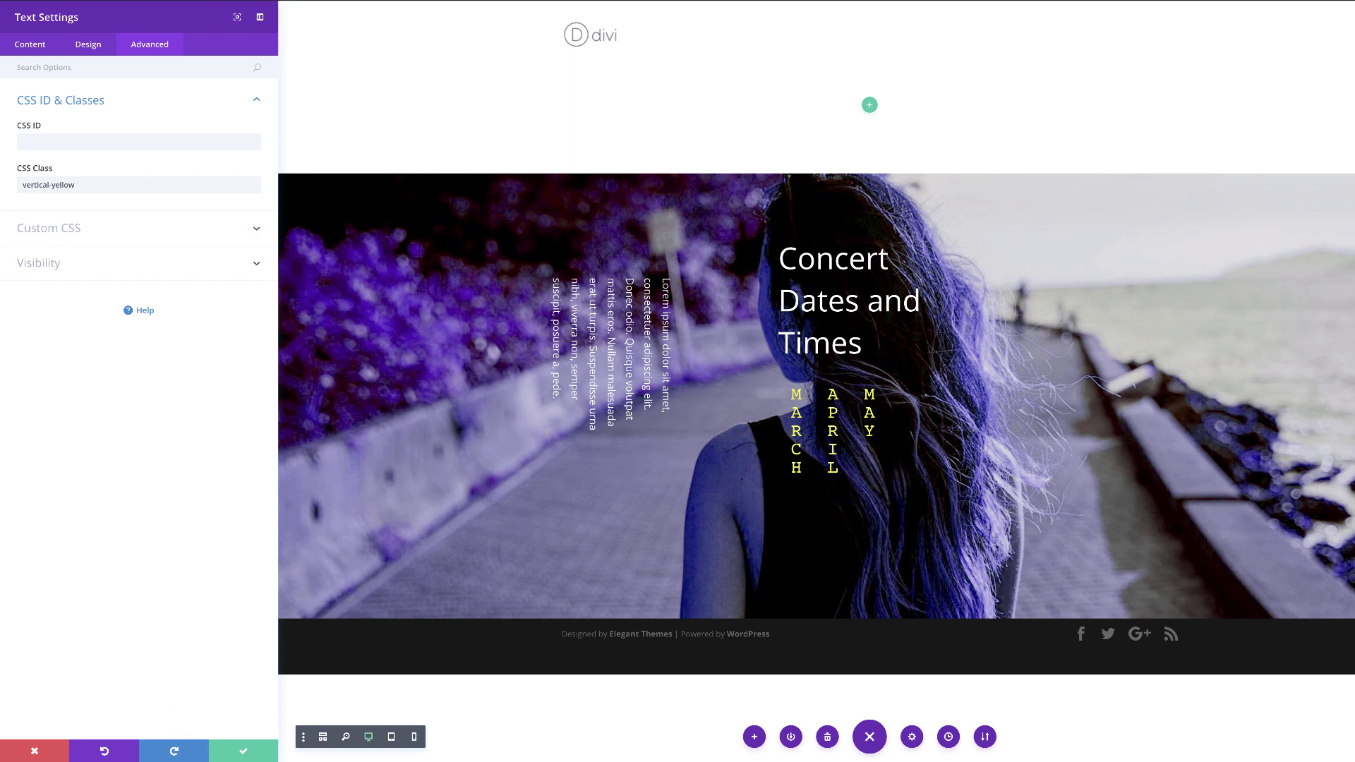
click(263, 745)
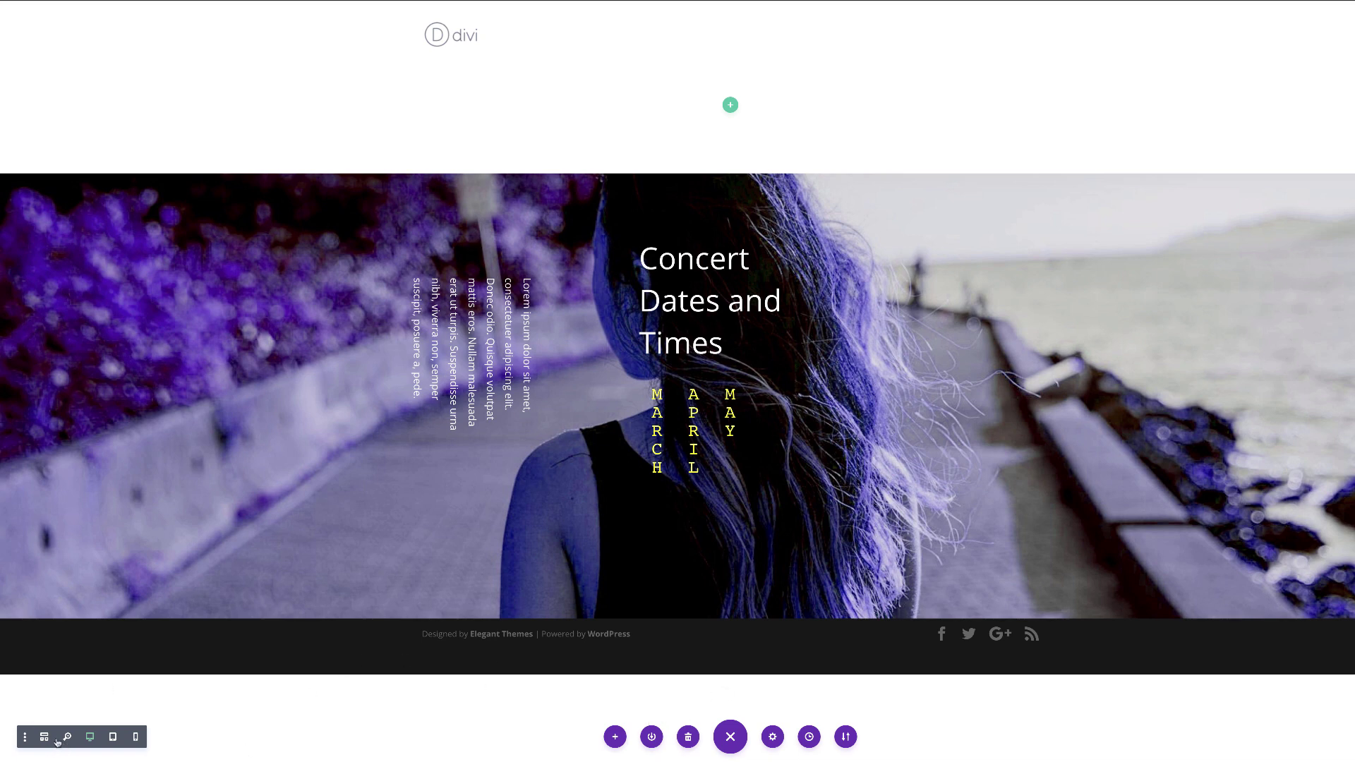
Step: In wireframe view, duplicate the vertical module and delete the last Text module in the column
click(45, 737)
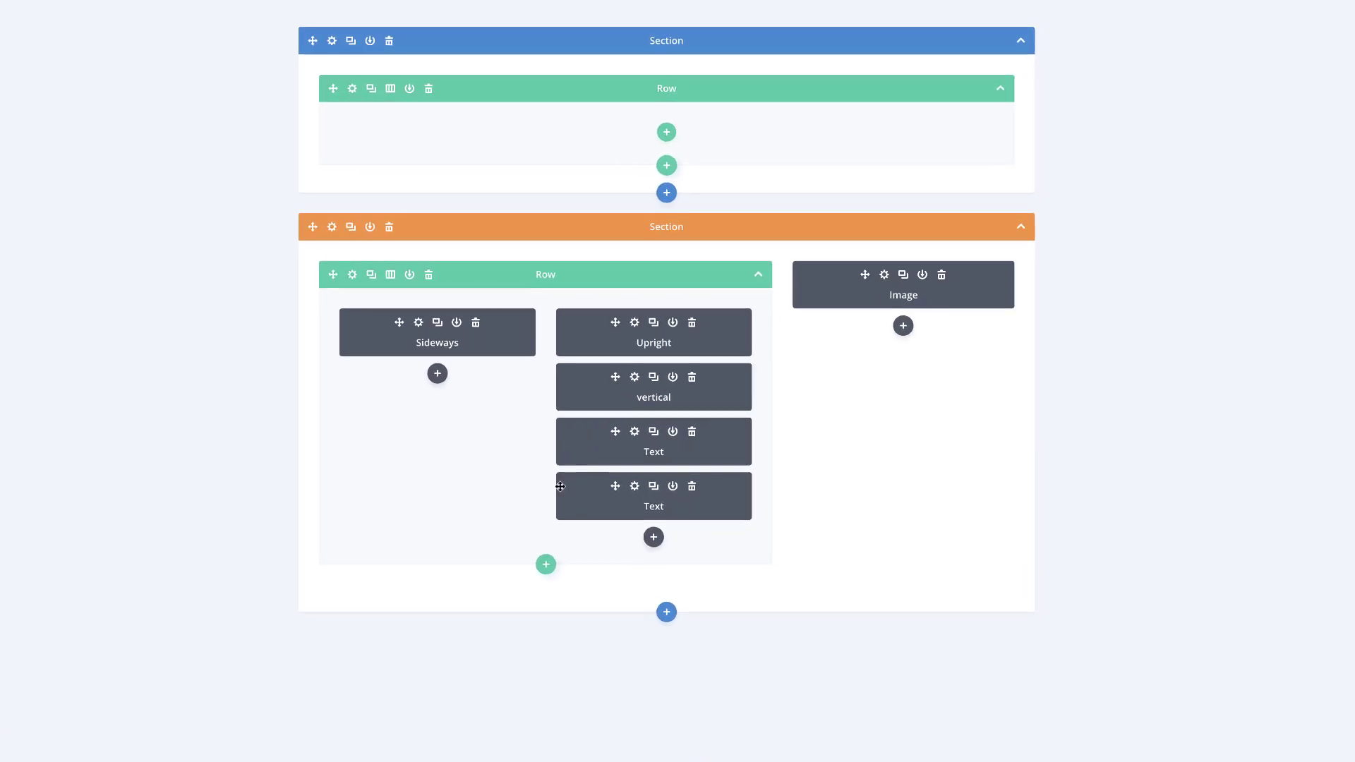
click(654, 378)
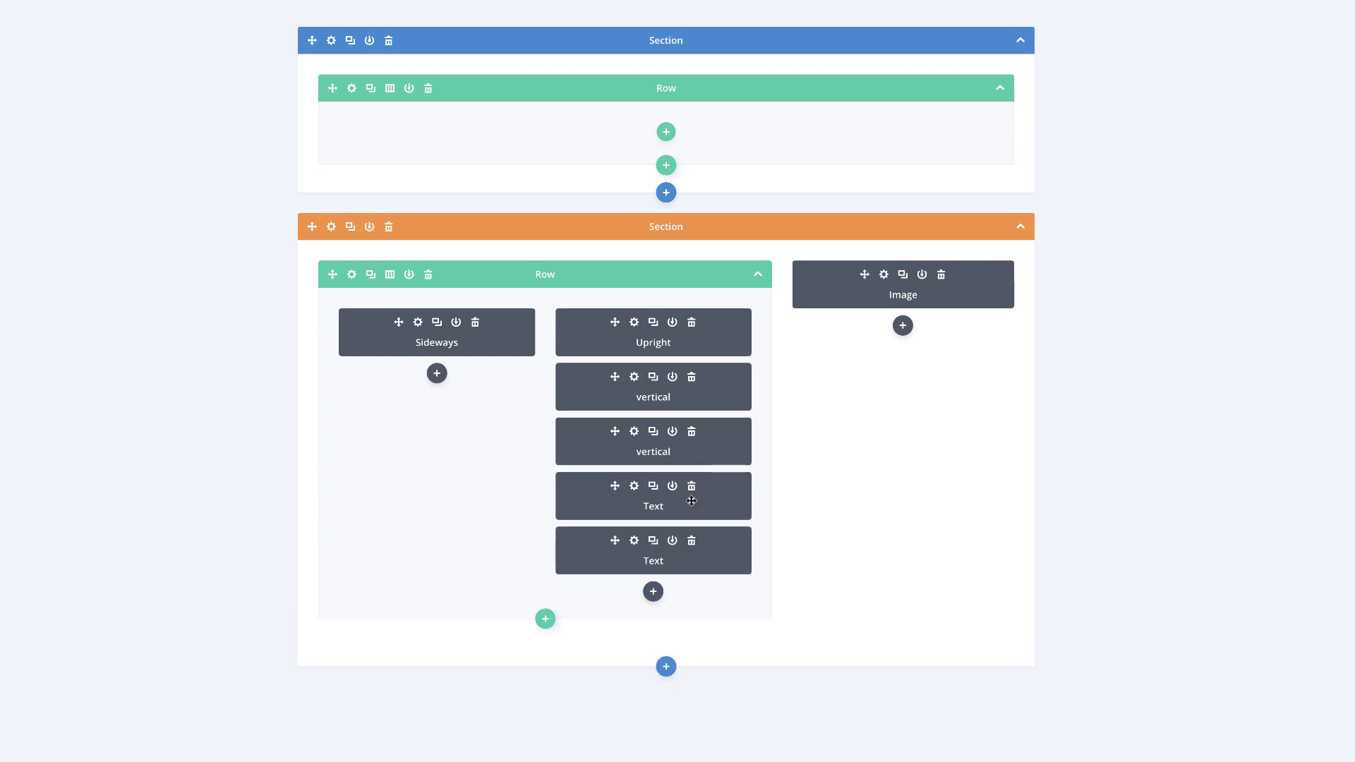
click(692, 542)
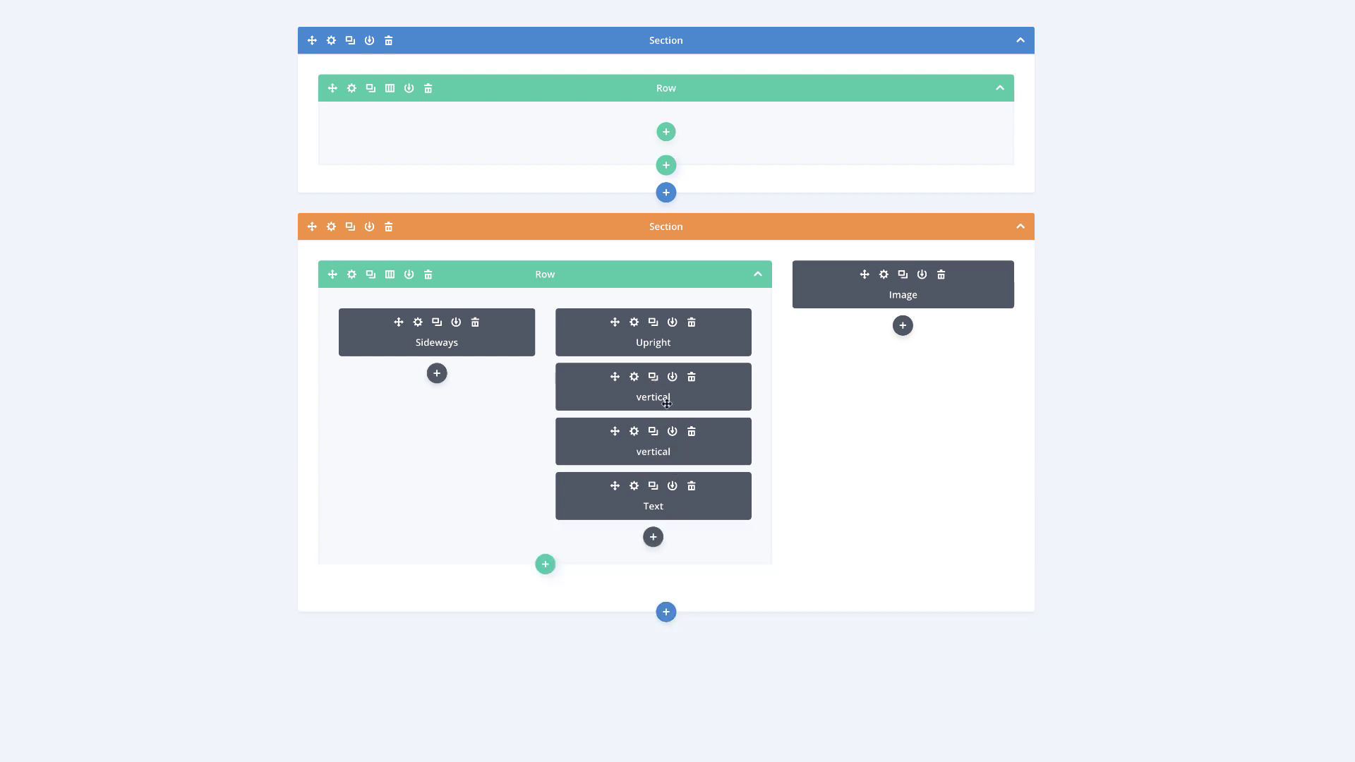
Step: Replace the duplicated vertical module's content with 22/23, 11/12 and 4/5 on separate lines
click(634, 431)
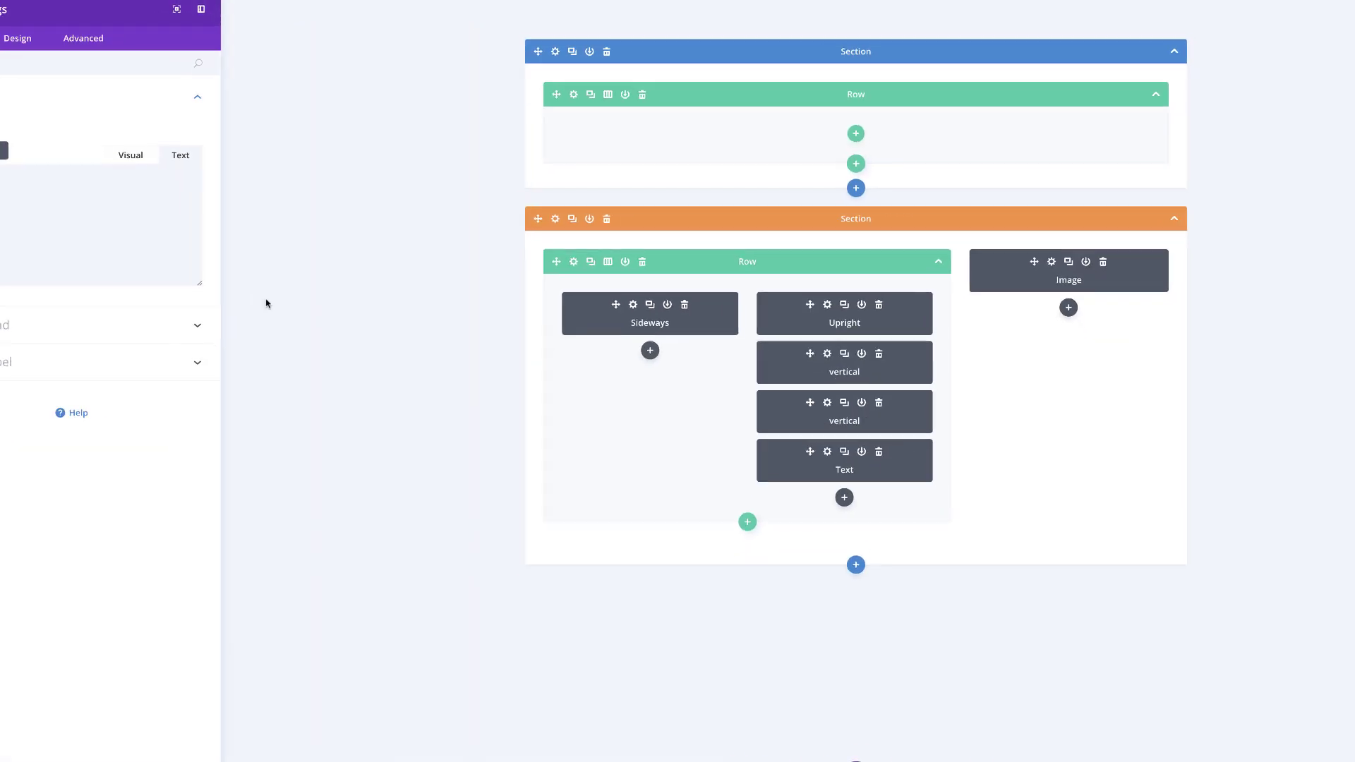
drag(41, 216, 20, 175)
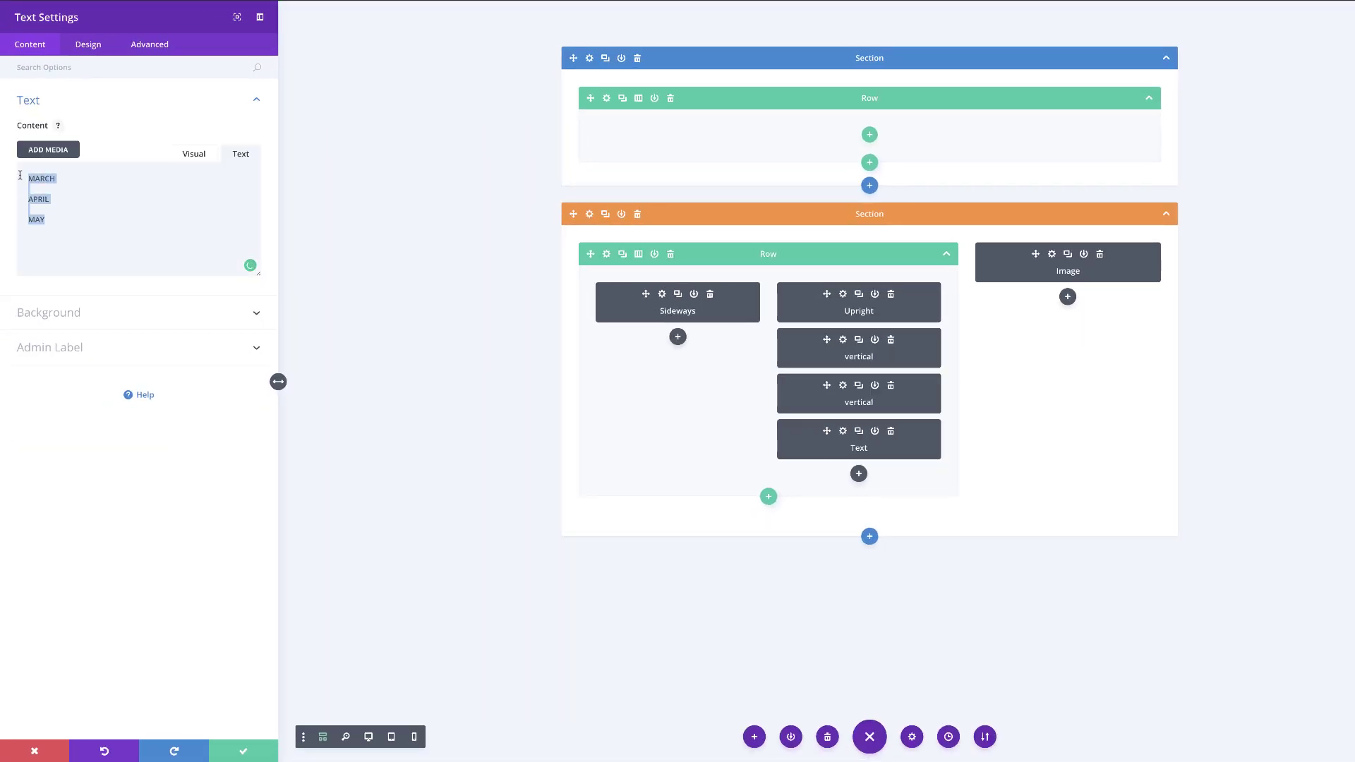
text(22/23 11/12 4/5)
Step: Change the duplicated module's CSS class to vertical-white and preview the page in desktop view
click(153, 45)
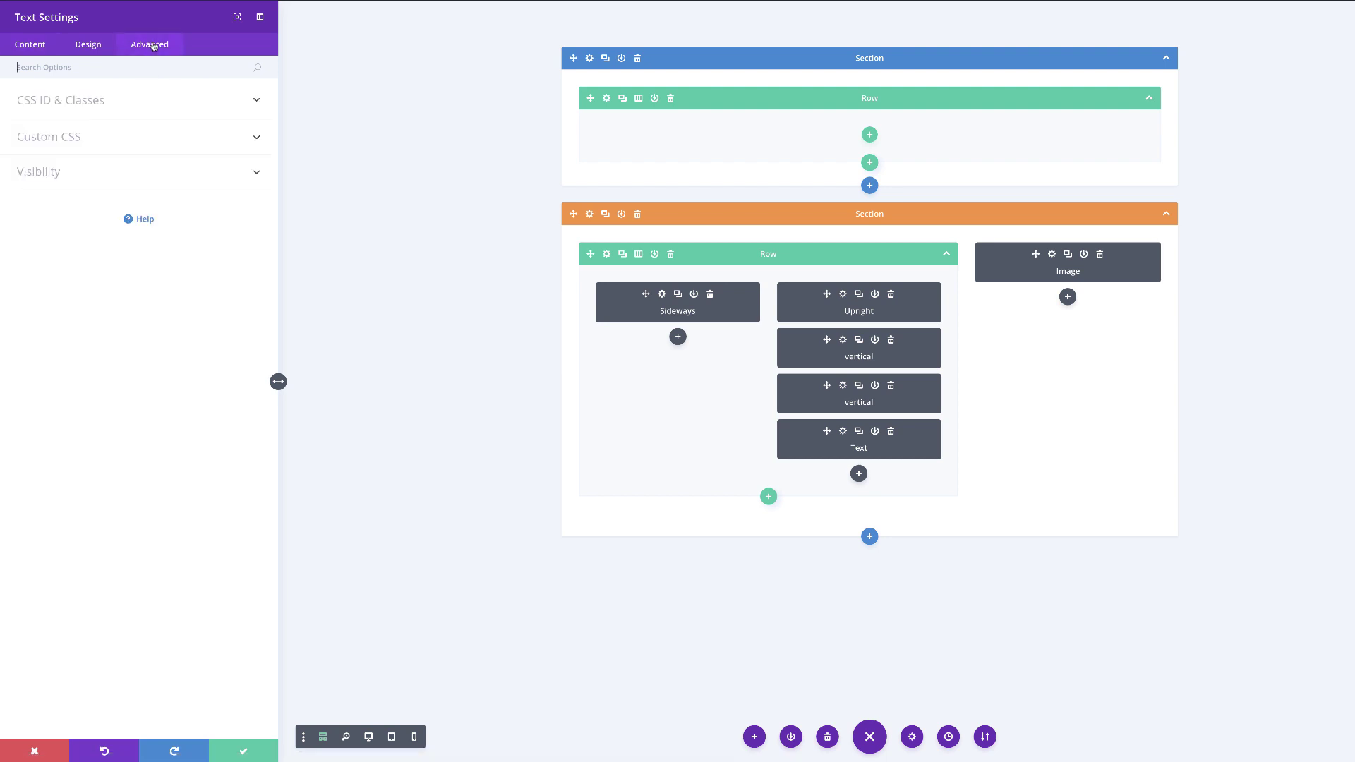
click(91, 104)
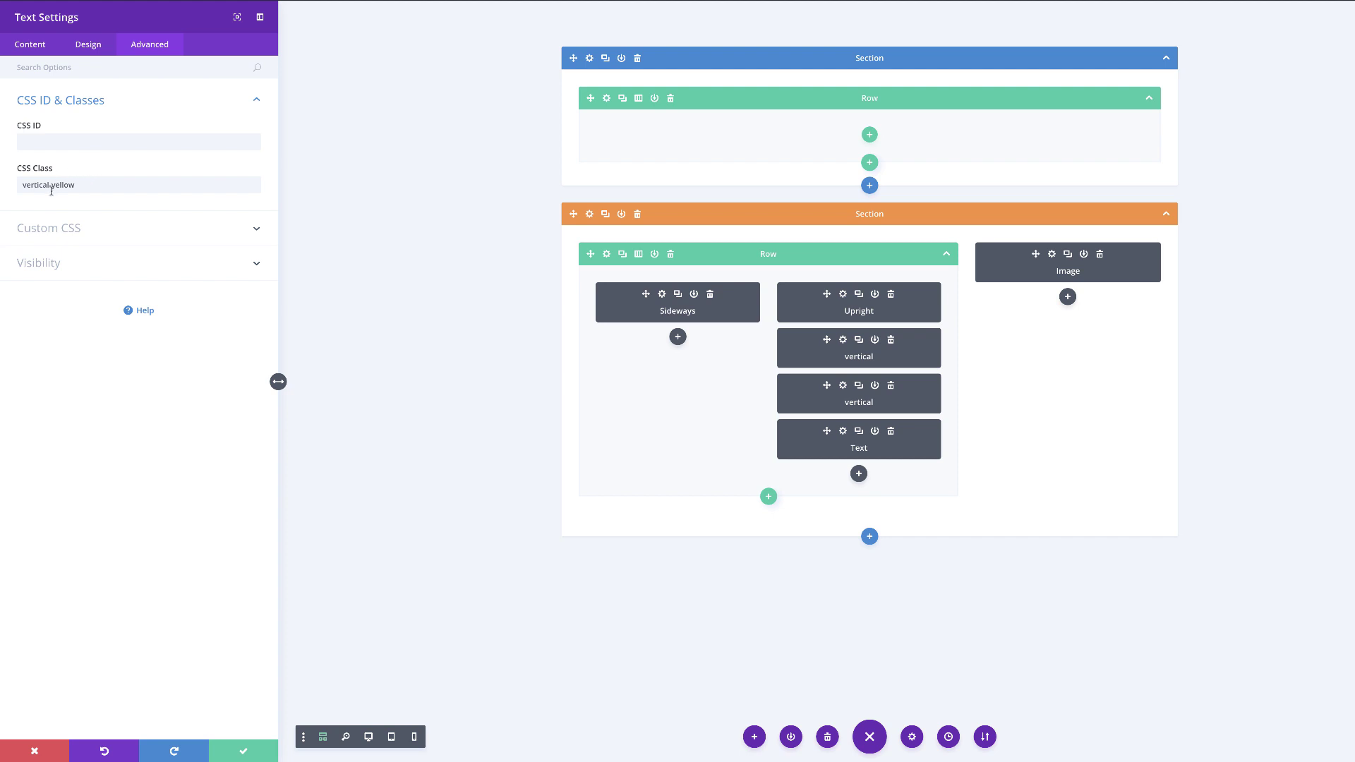
drag(52, 187, 76, 186)
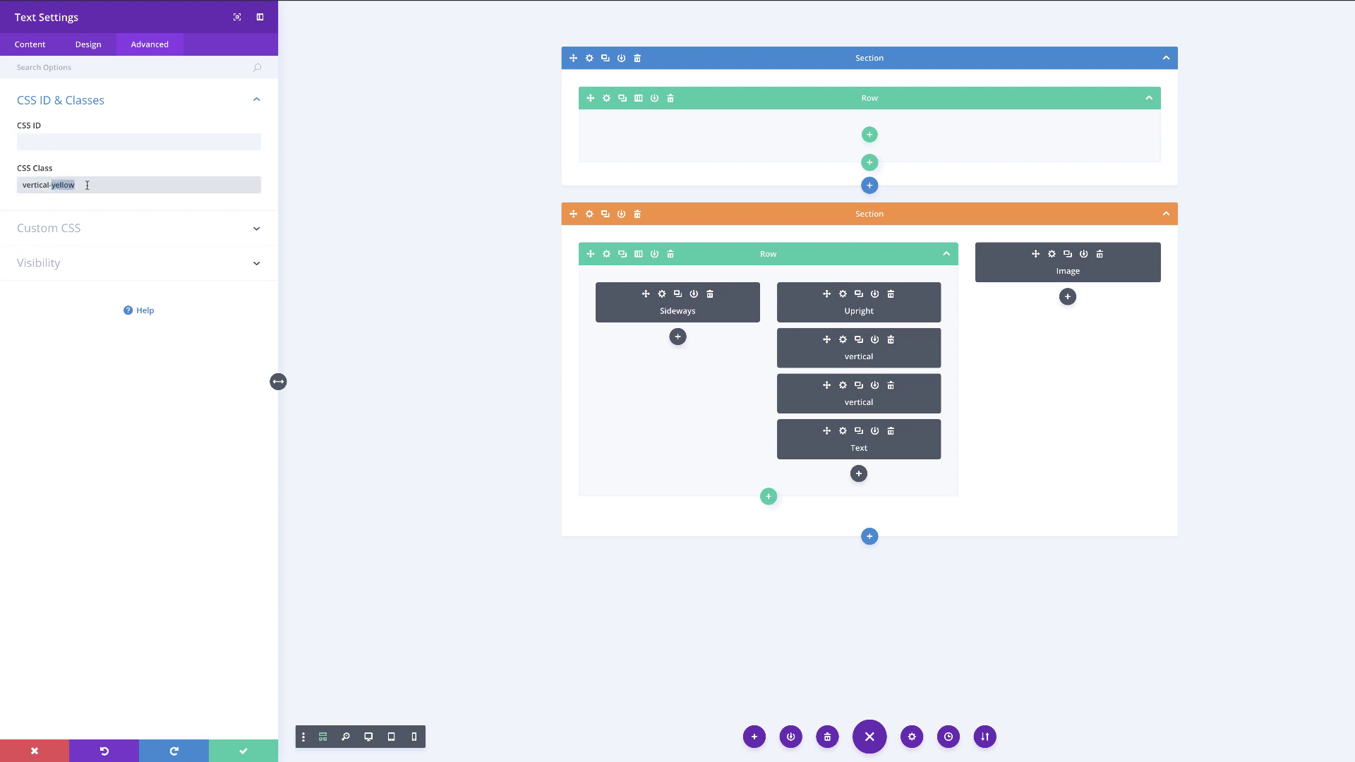
text(white)
click(368, 737)
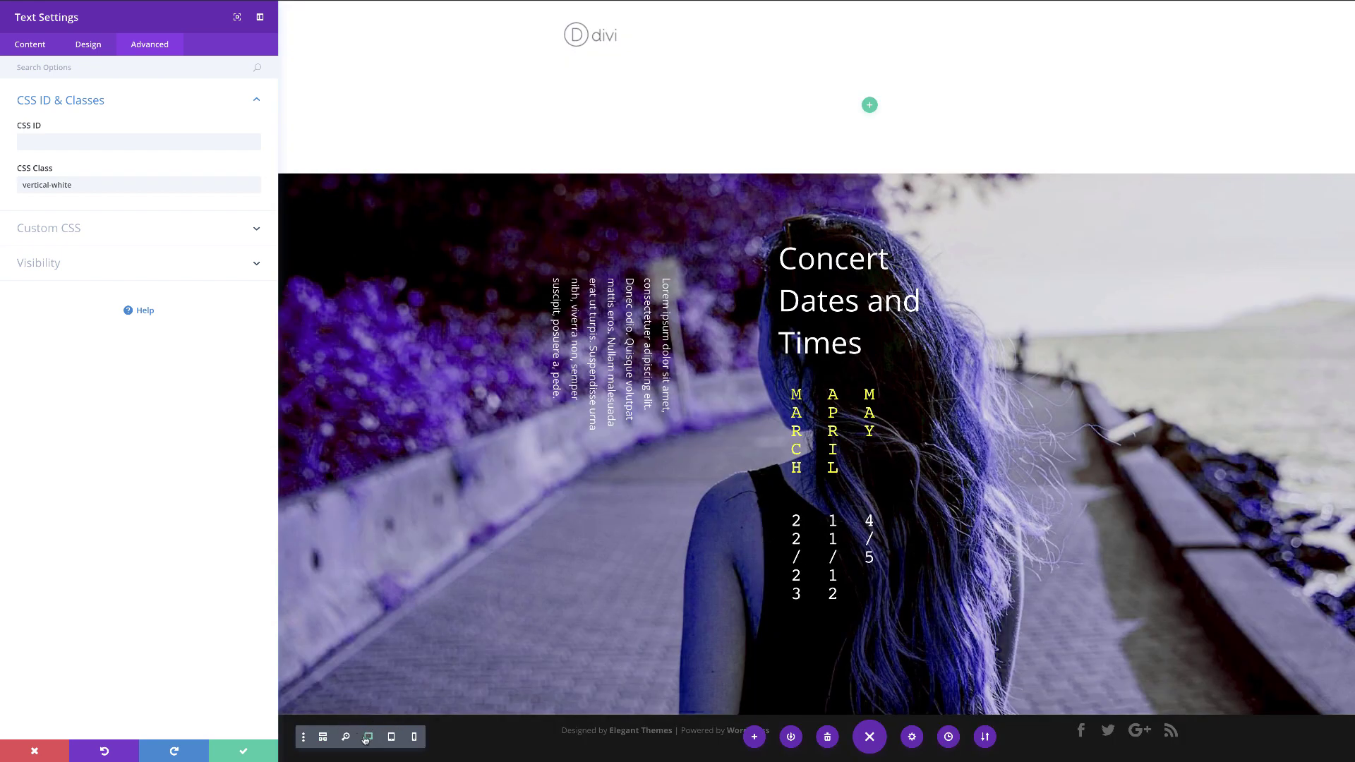
Step: In wireframe view, replace the remaining Text module with a duplicate of the vertical-white module, and save the open settings
click(323, 737)
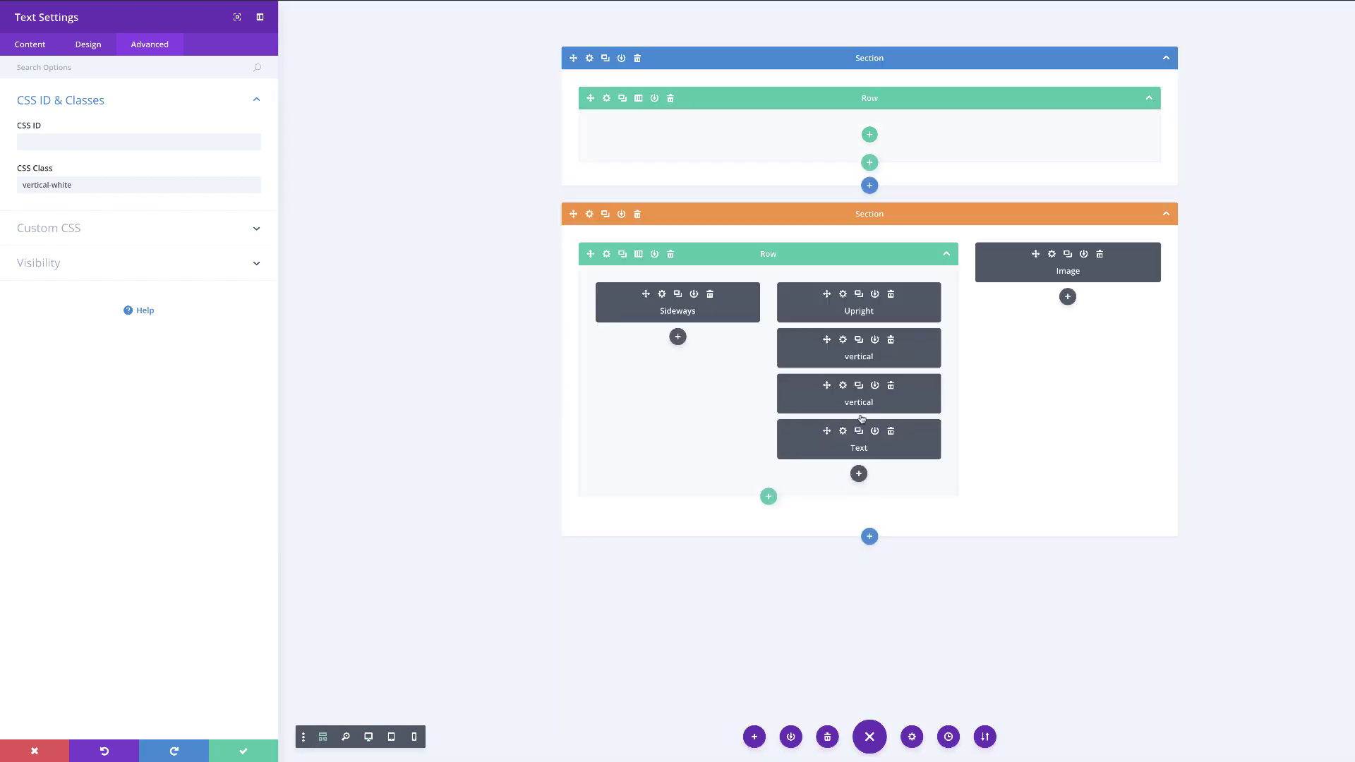
click(892, 431)
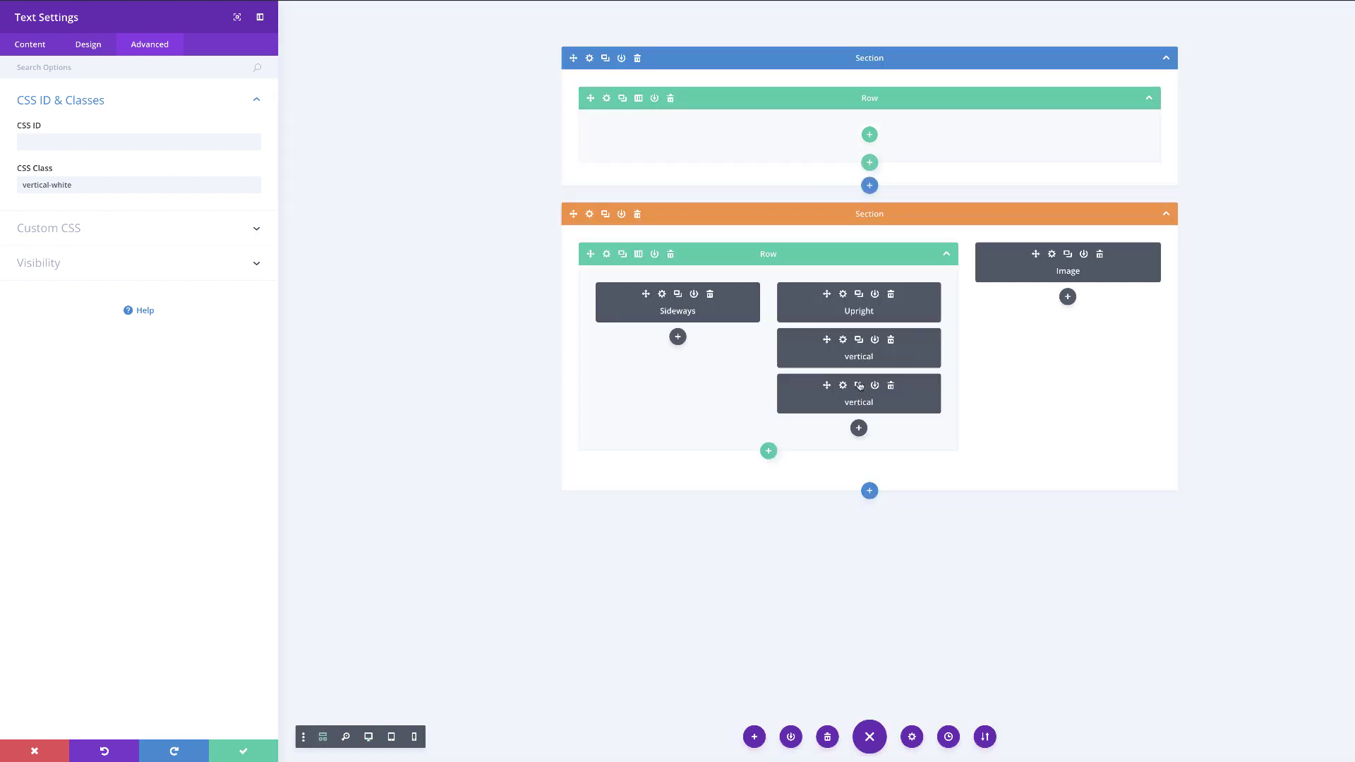
click(858, 385)
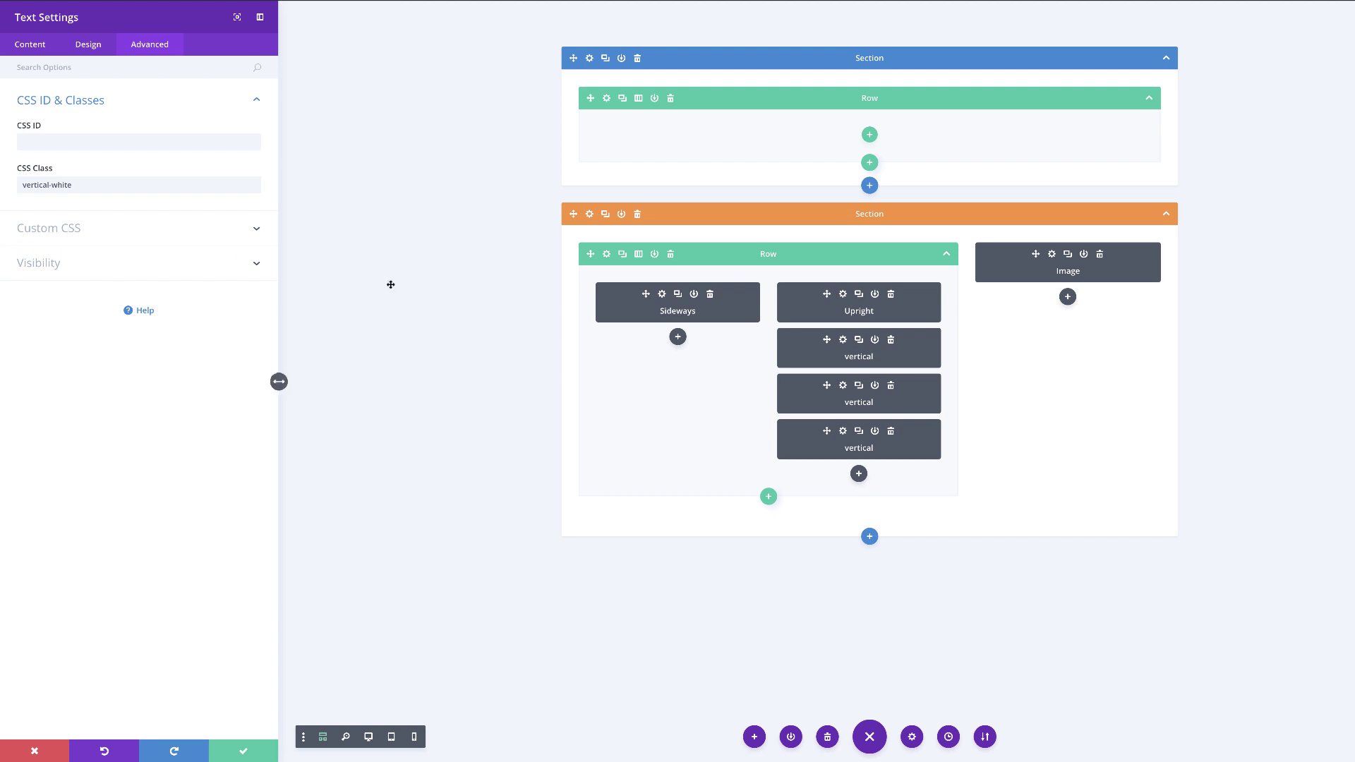
click(244, 753)
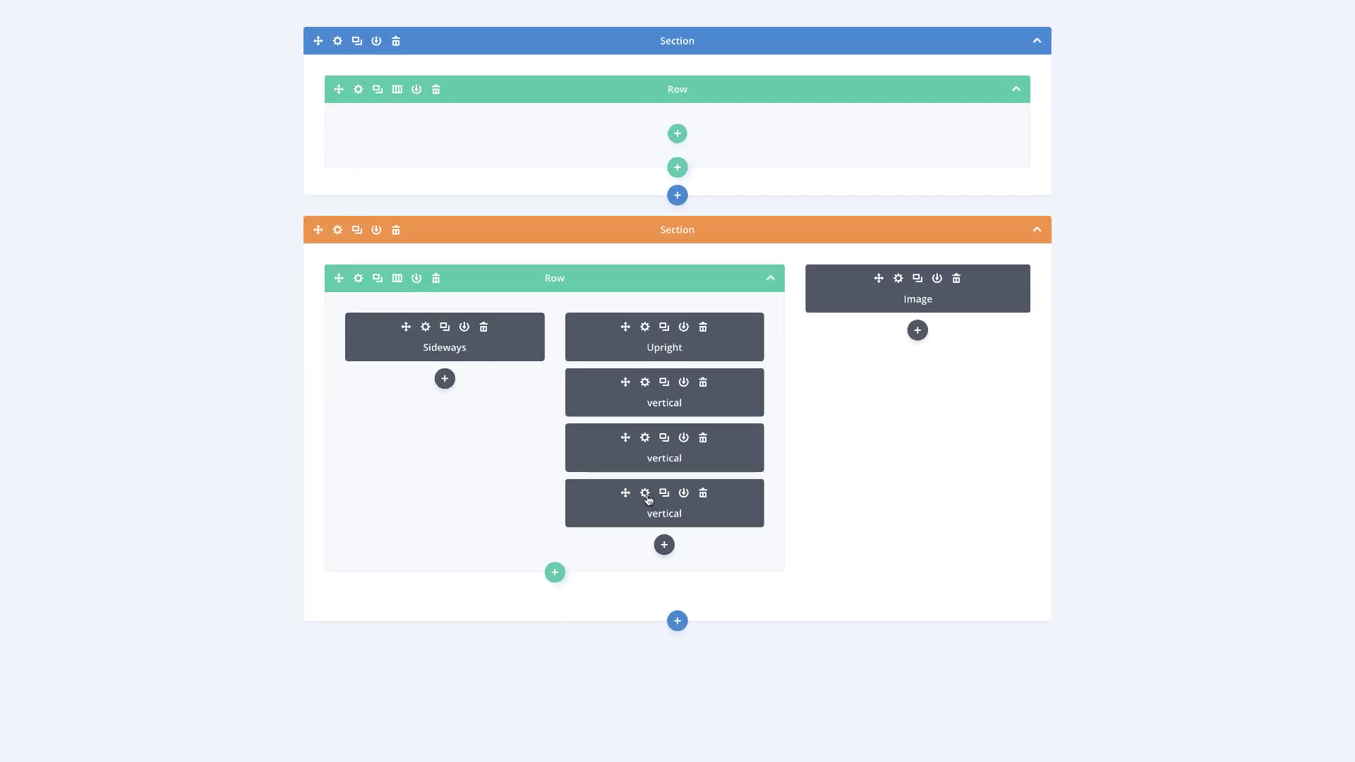
Step: Change the last vertical module's CSS class to vertical-yellow, preview it in desktop view and save the module settings
click(645, 494)
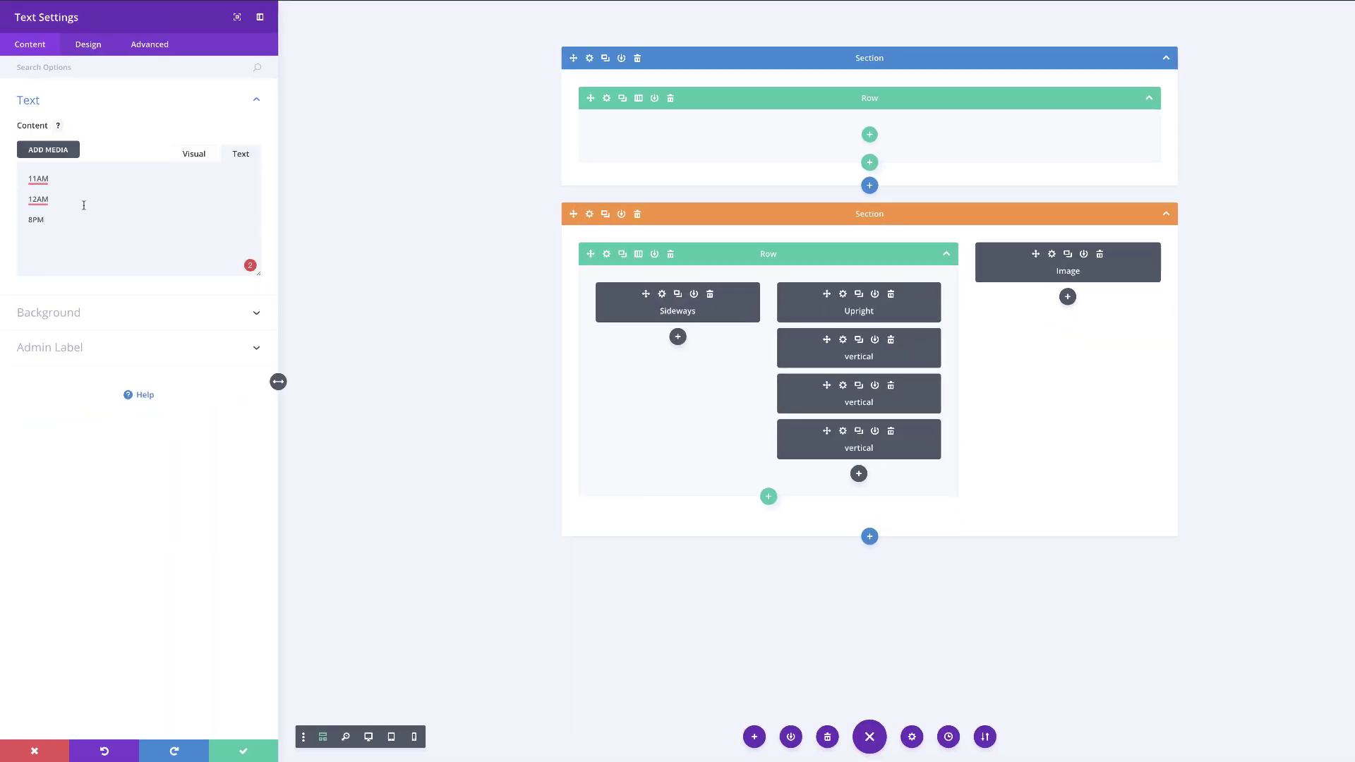
click(151, 45)
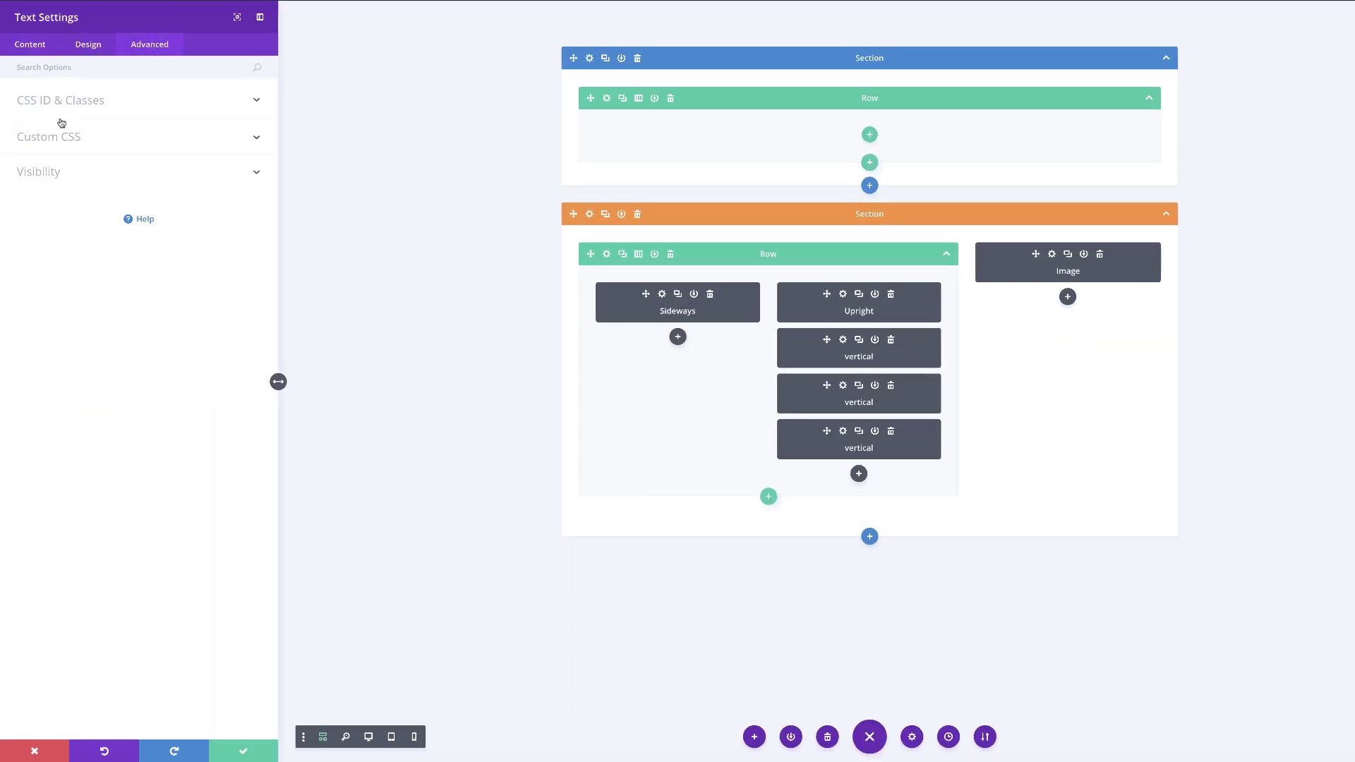
click(91, 103)
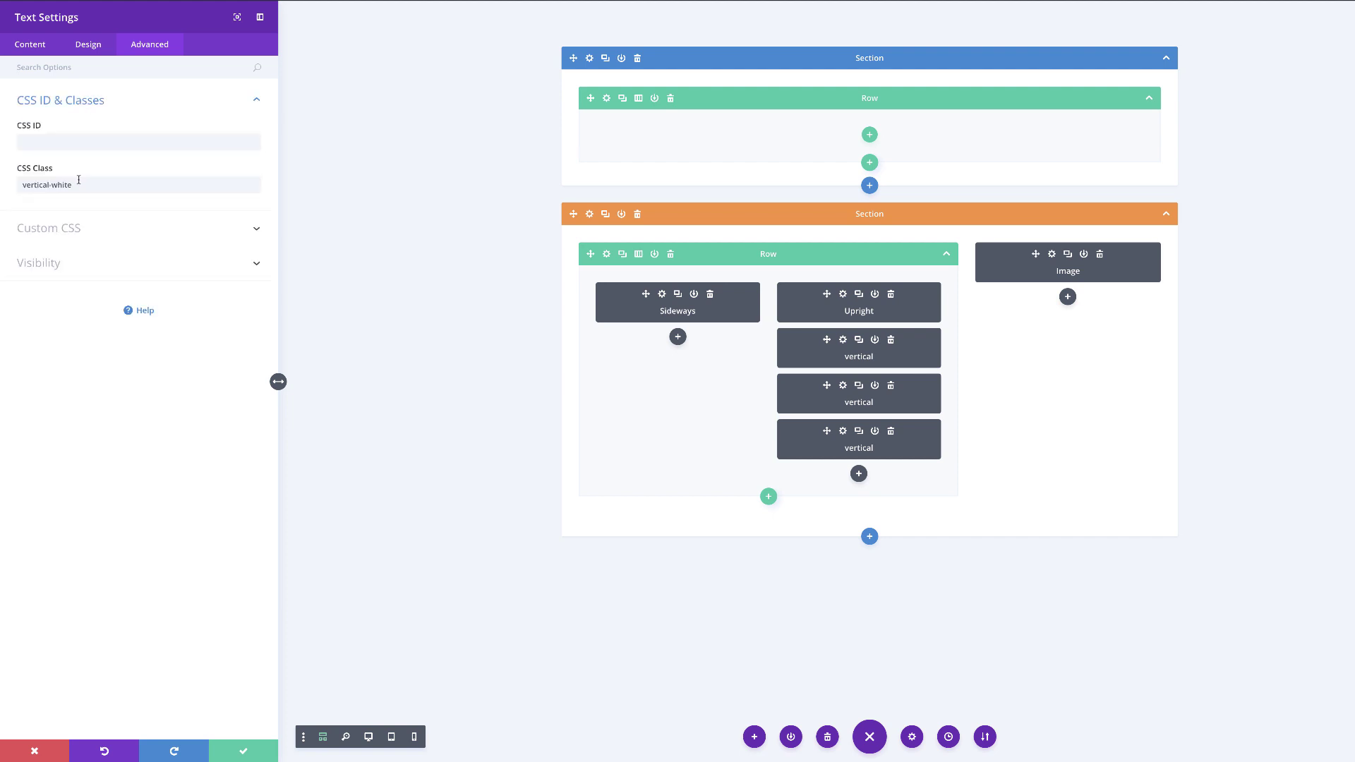
drag(52, 187, 91, 187)
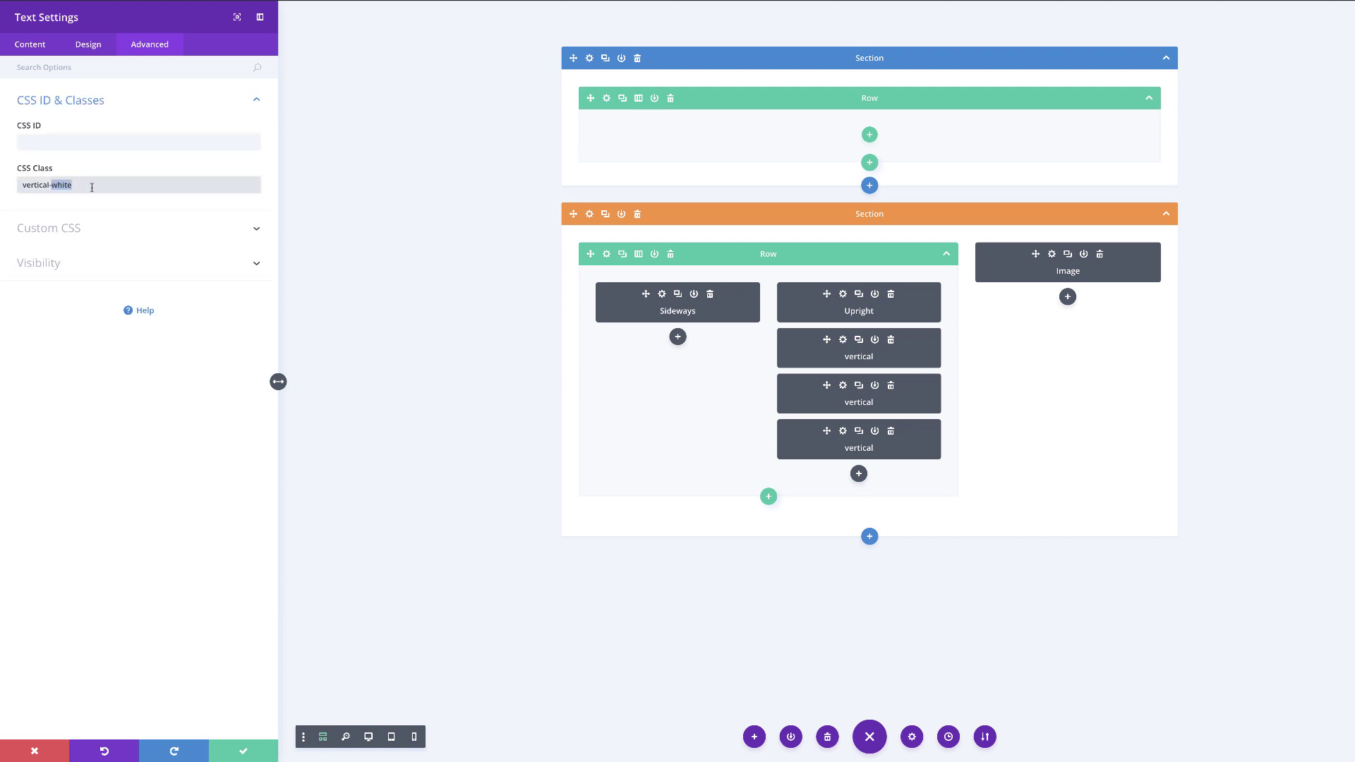
text(yellow)
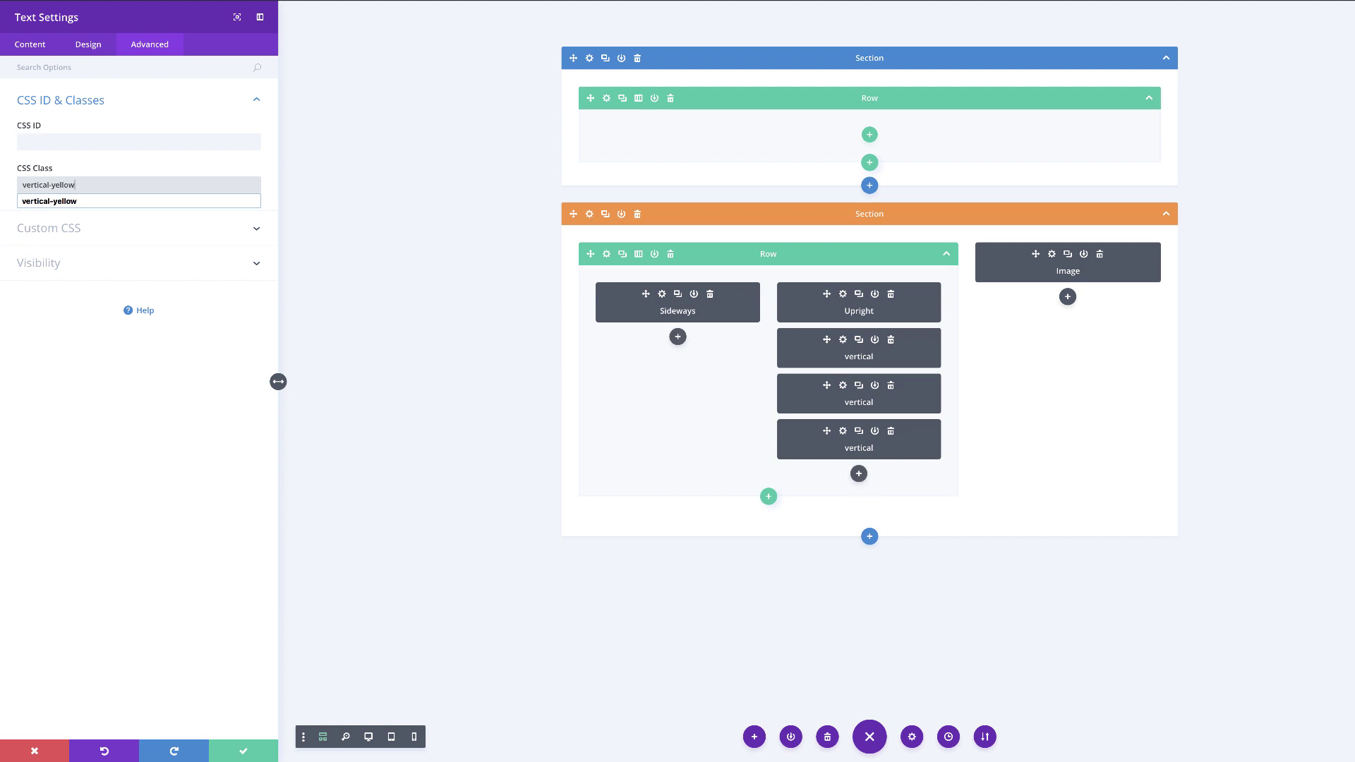
click(115, 201)
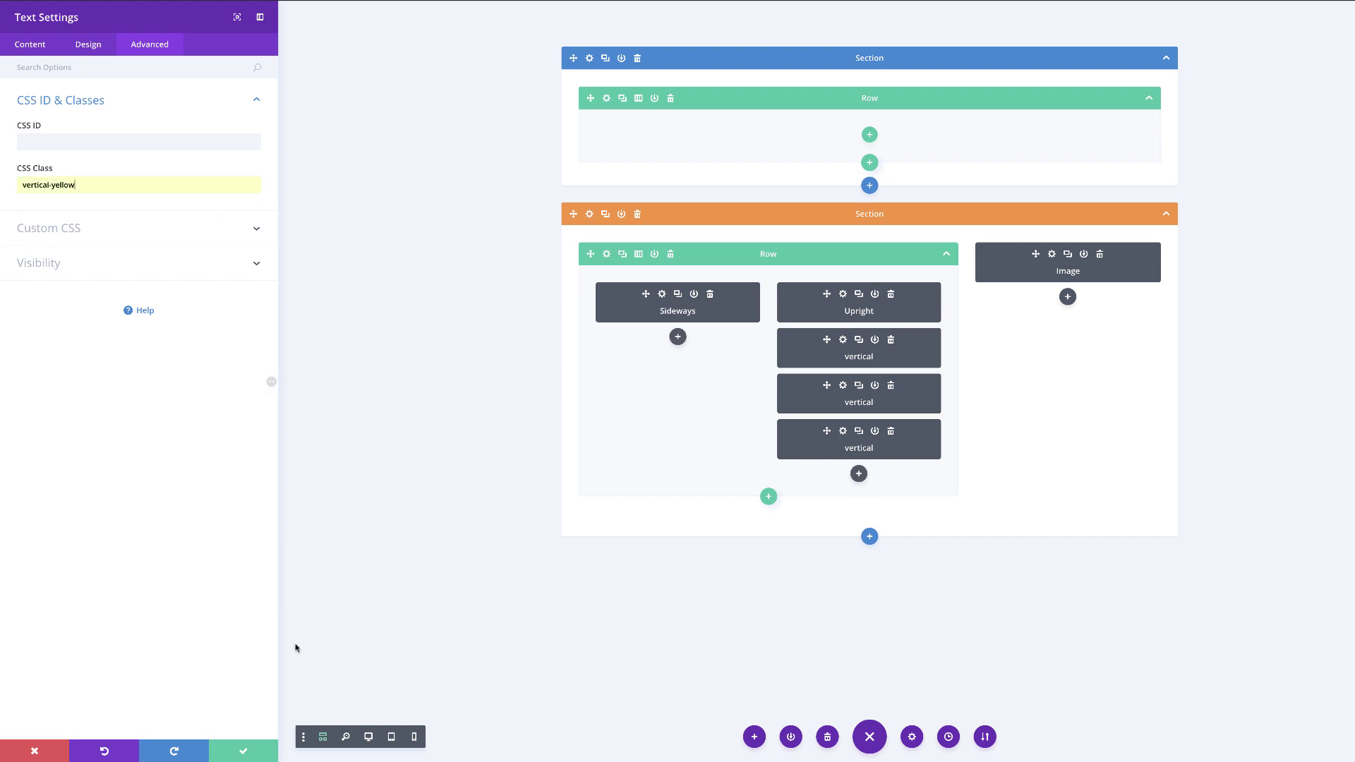
click(368, 737)
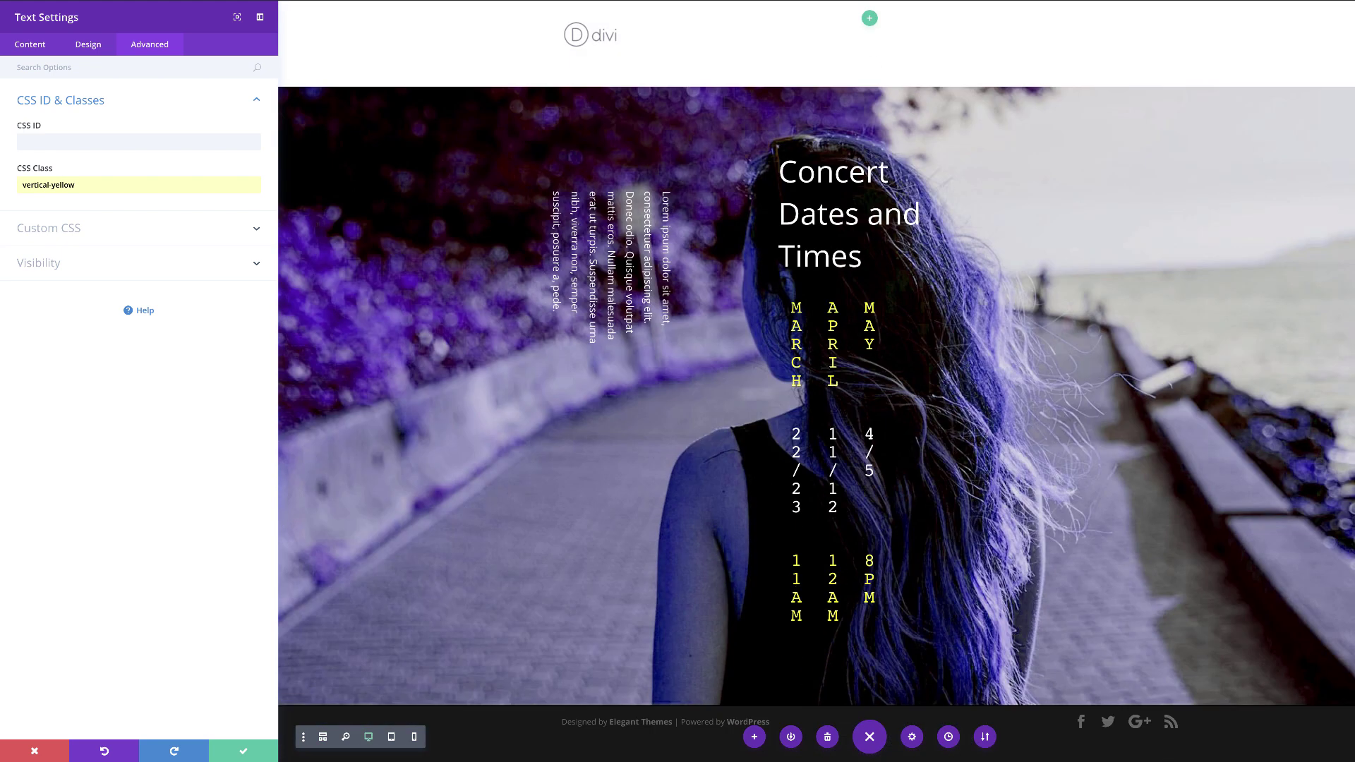
click(245, 752)
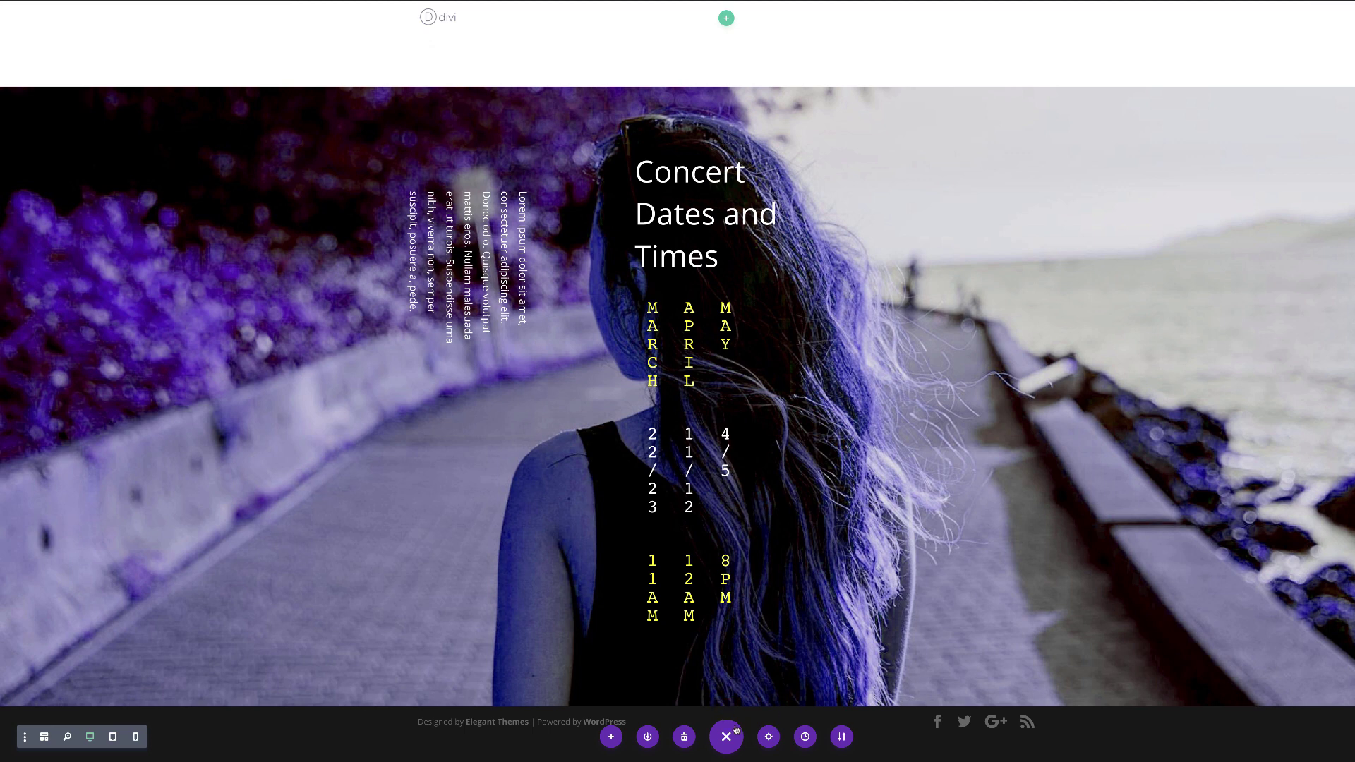
Step: From wireframe view, load yoga-2150140_1920-from-Pixabay.png from the media library into the Image module and switch to desktop view
click(43, 737)
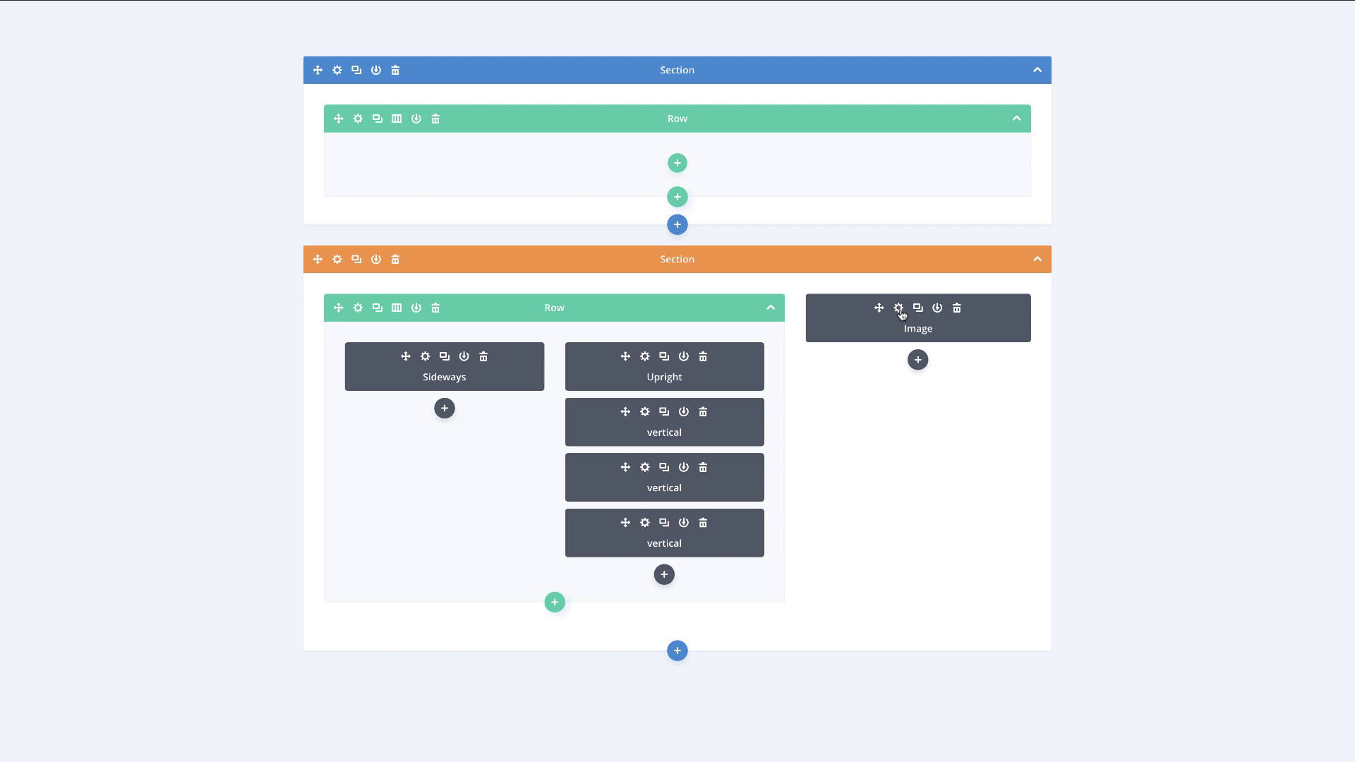
click(899, 309)
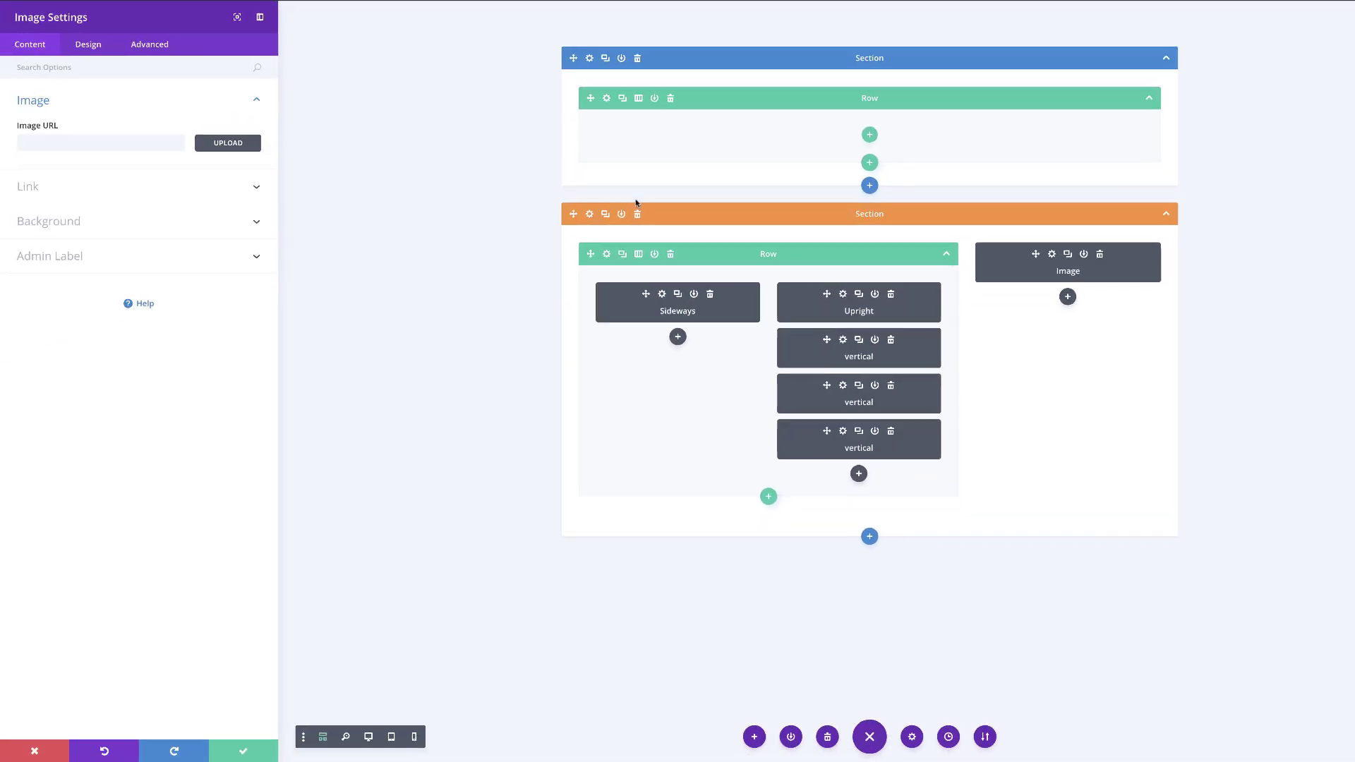
click(228, 144)
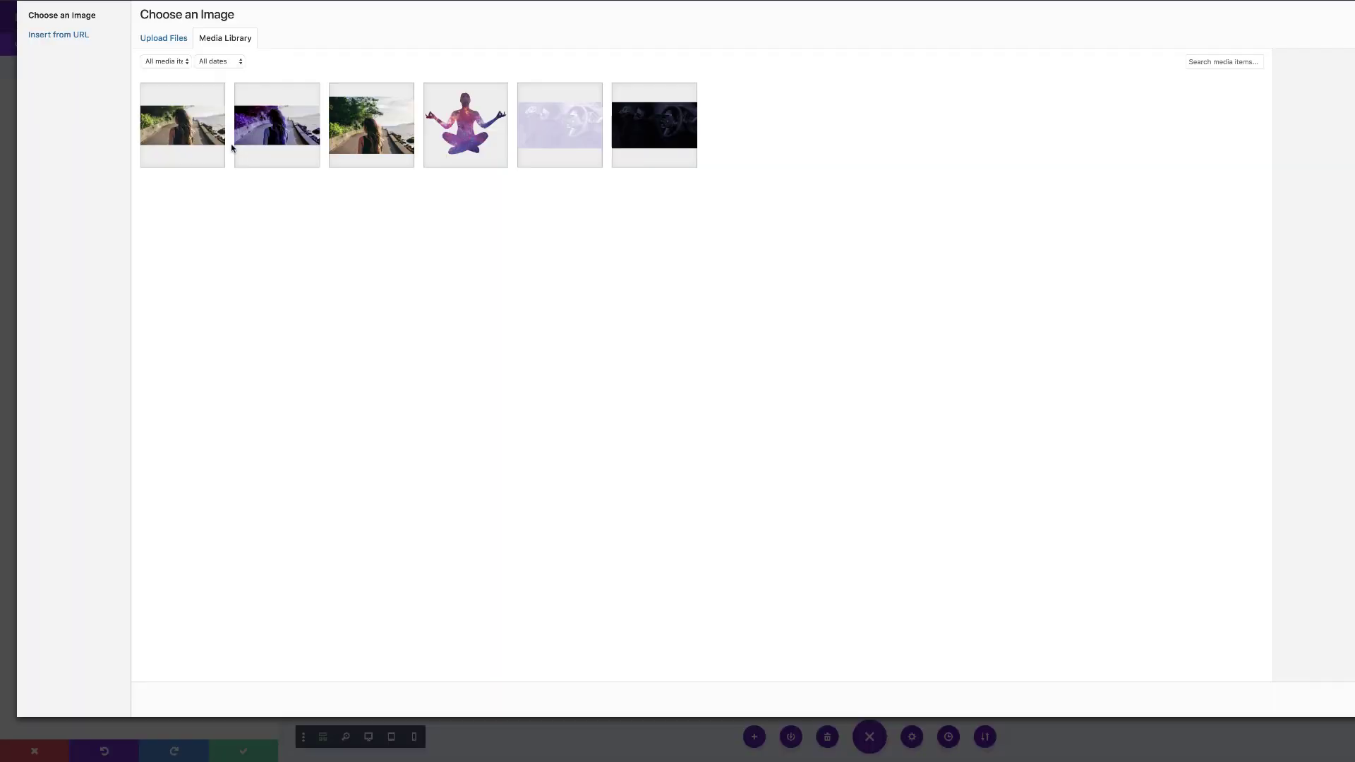
click(452, 153)
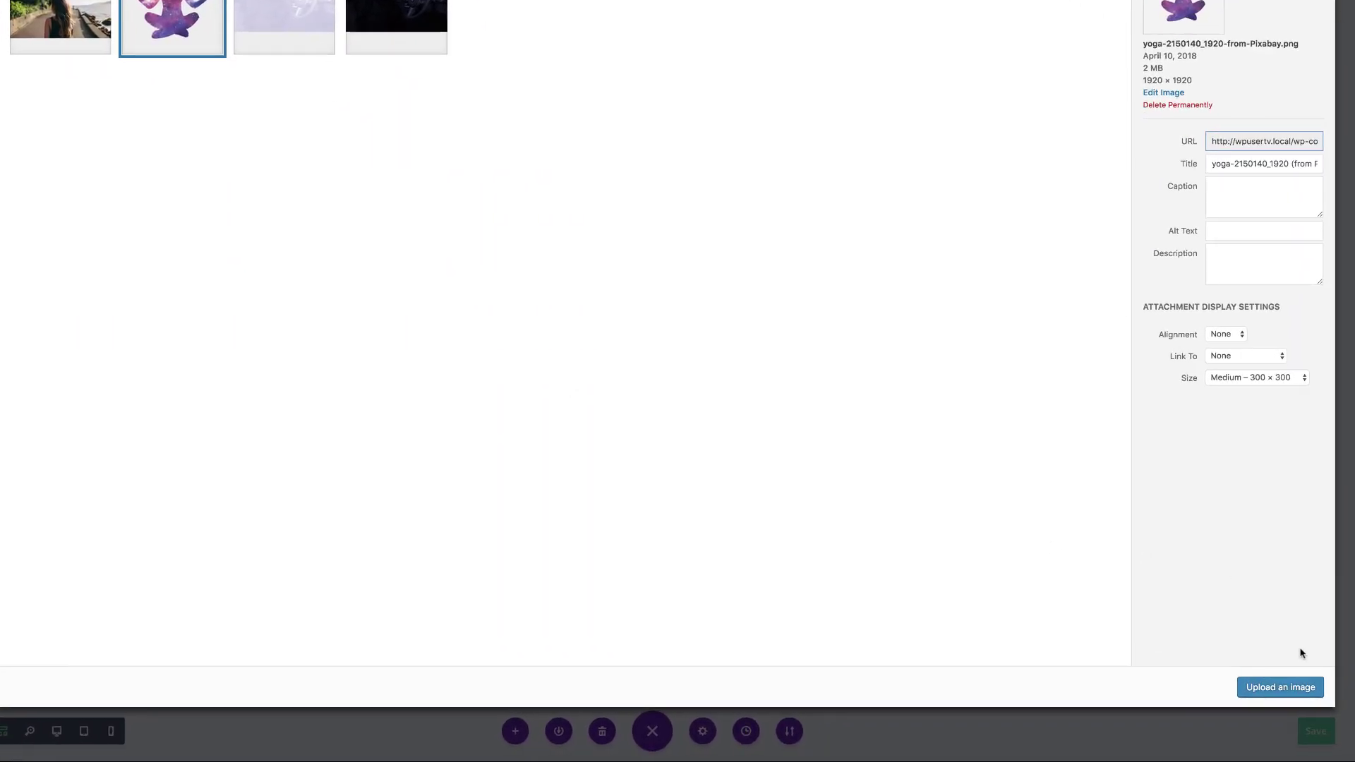
click(1298, 688)
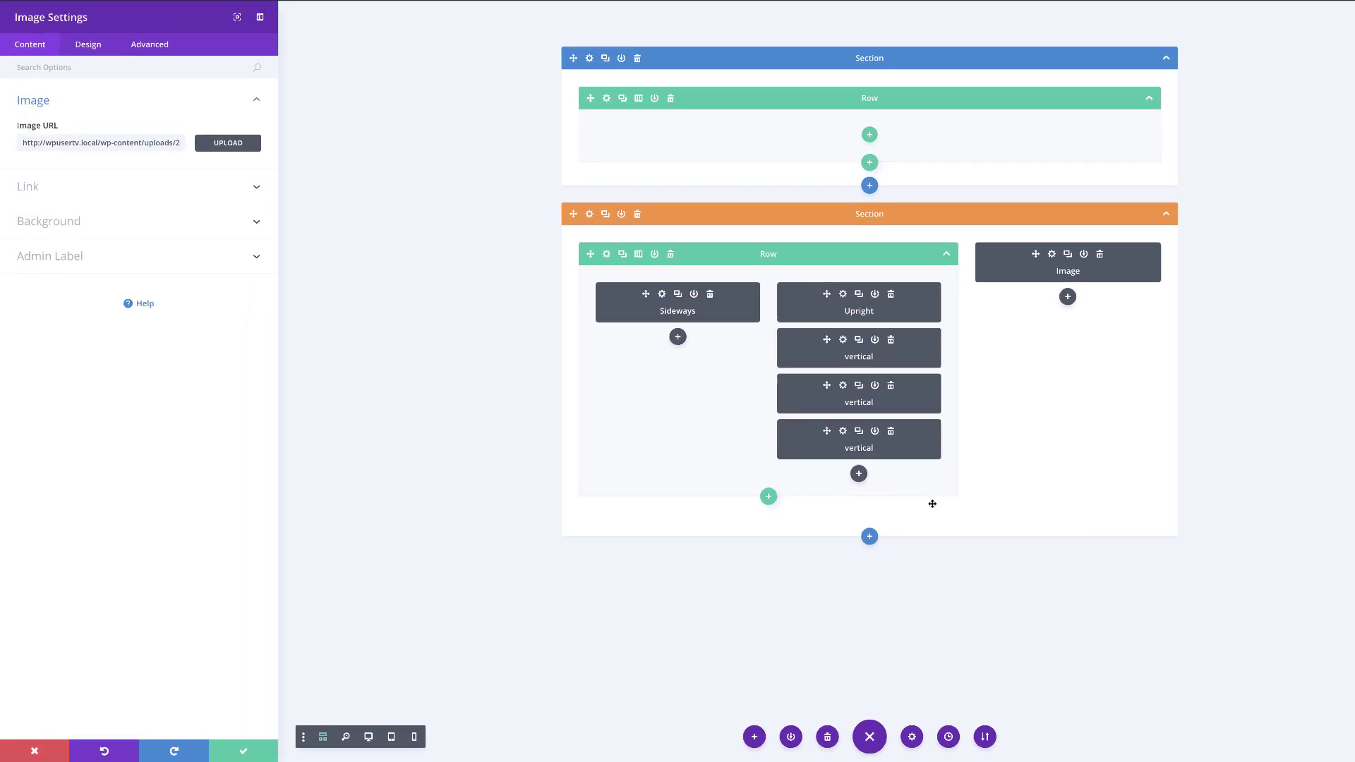
click(257, 16)
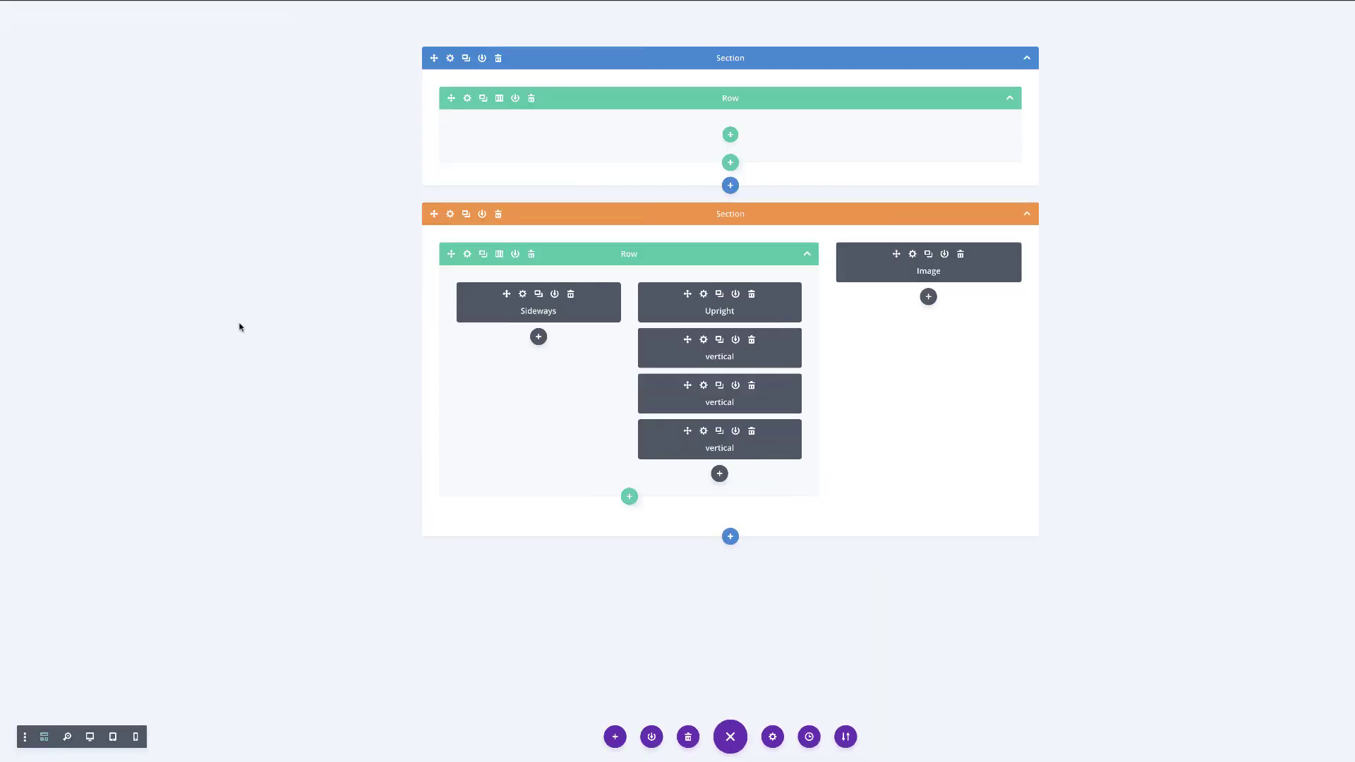
click(90, 737)
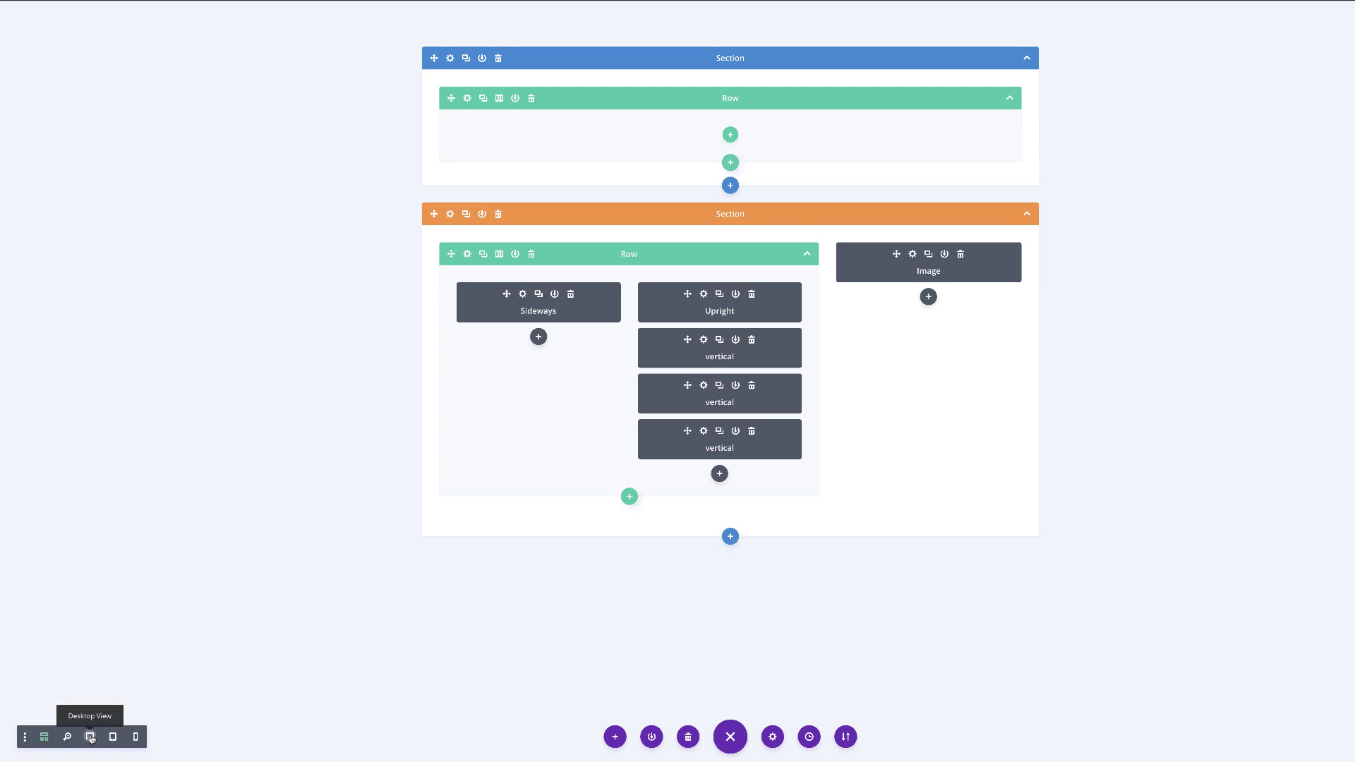